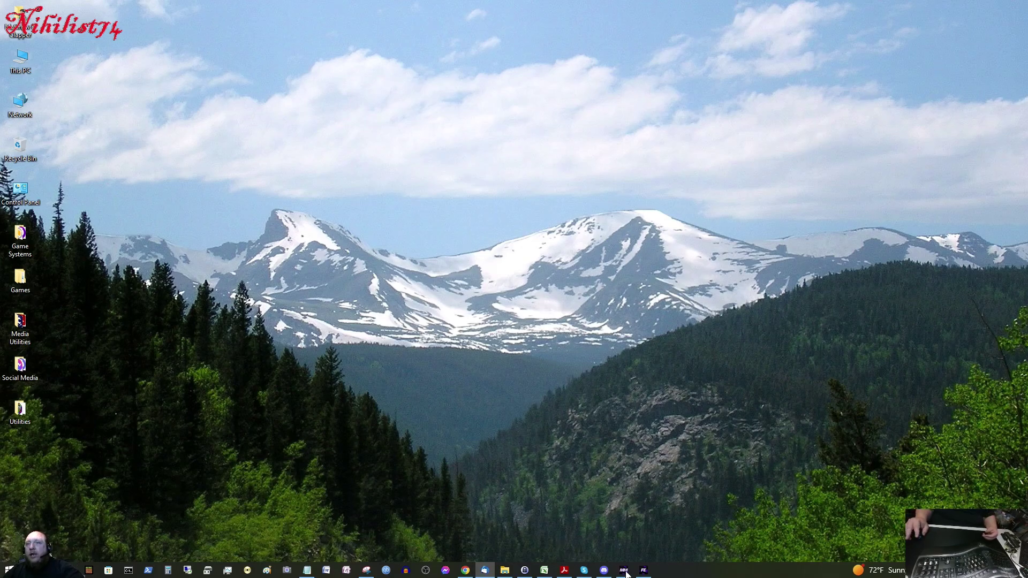
Switch to FIFA Editor Tool and exit it, discarding the unsaved changes to New Project.fifaproject.
{"action": "mouse_move", "coordinate": [625, 573]}
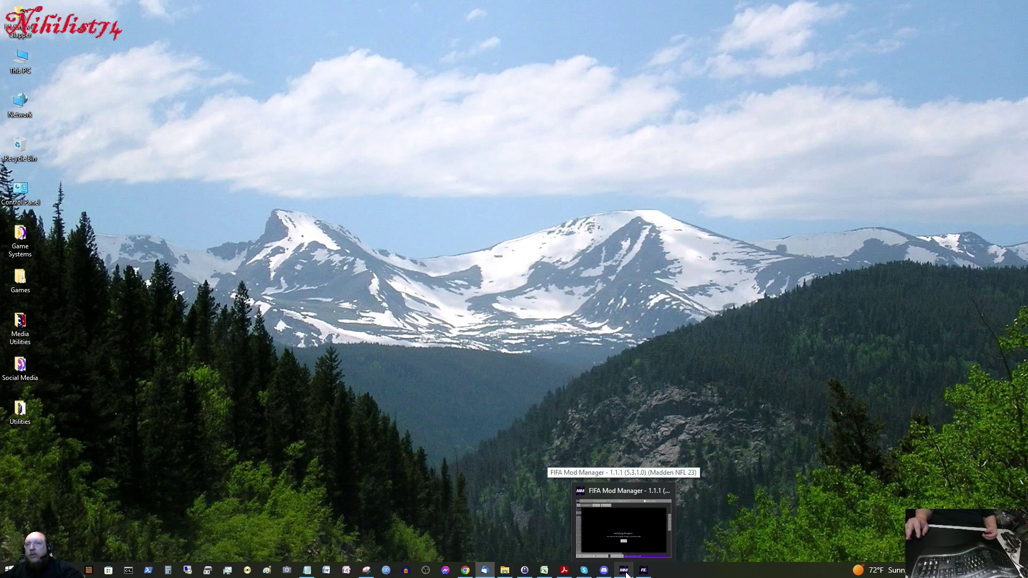
{"action": "left_click", "coordinate": [644, 570]}
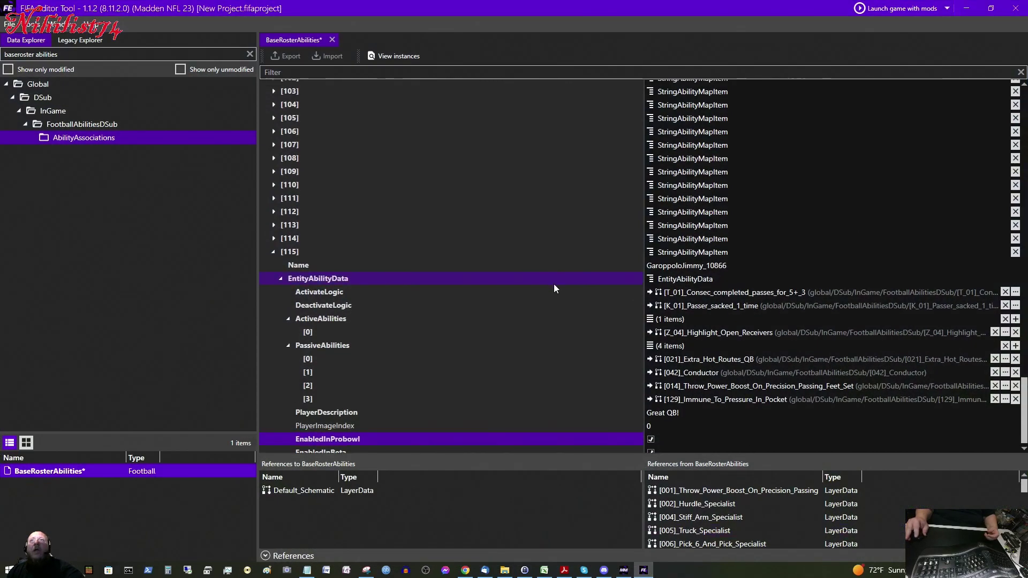
{"action": "left_click", "coordinate": [9, 24]}
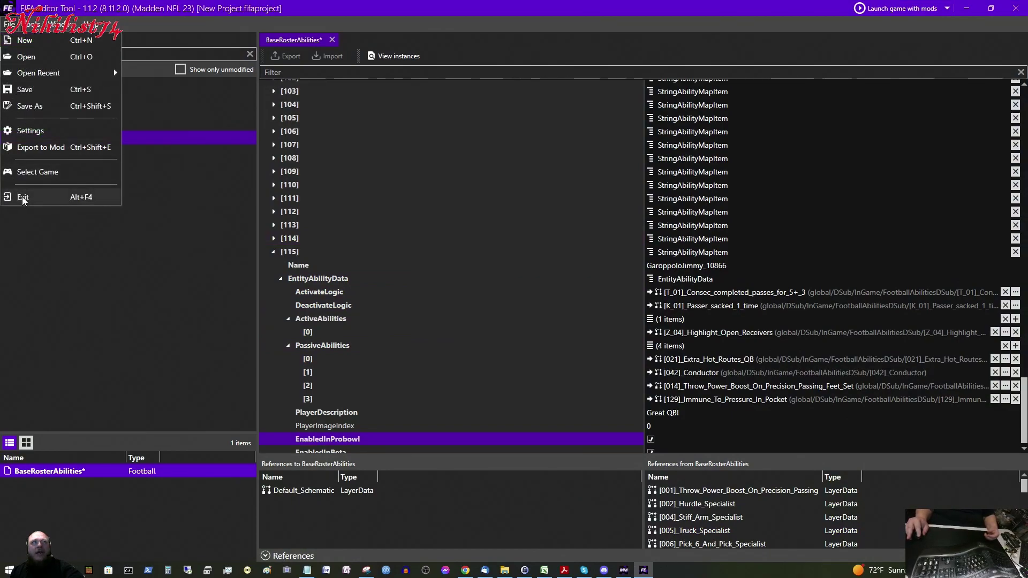
{"action": "left_click", "coordinate": [23, 197]}
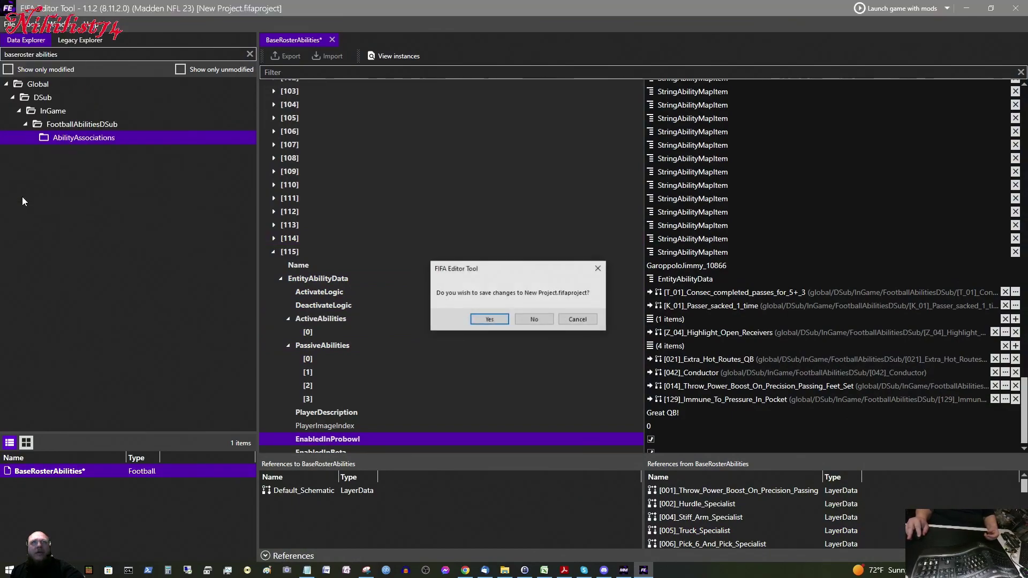
{"action": "left_click", "coordinate": [539, 320]}
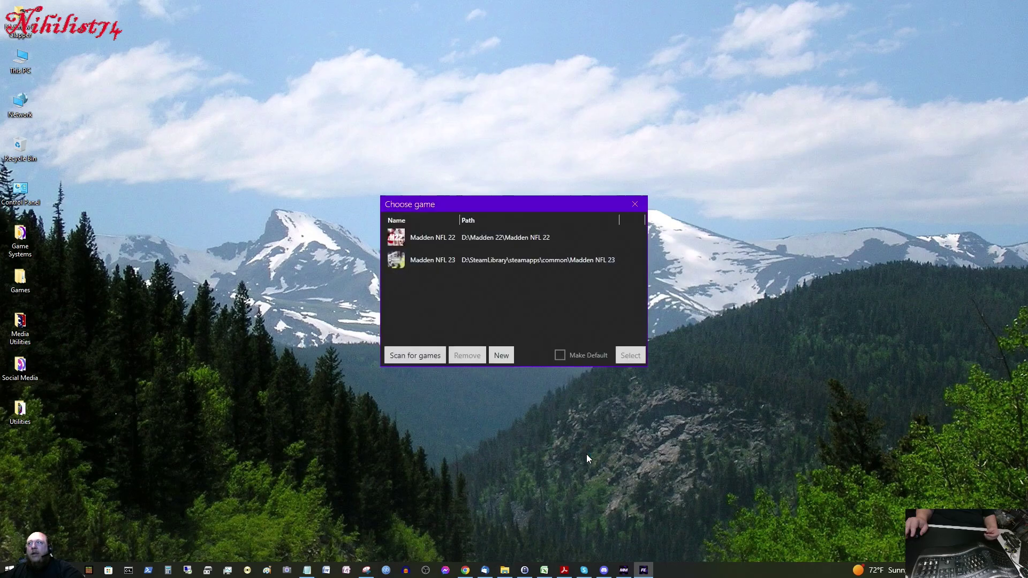
Load Madden NFL 23 as the game in the editor.
{"action": "left_click", "coordinate": [488, 263]}
{"action": "left_click", "coordinate": [630, 355]}
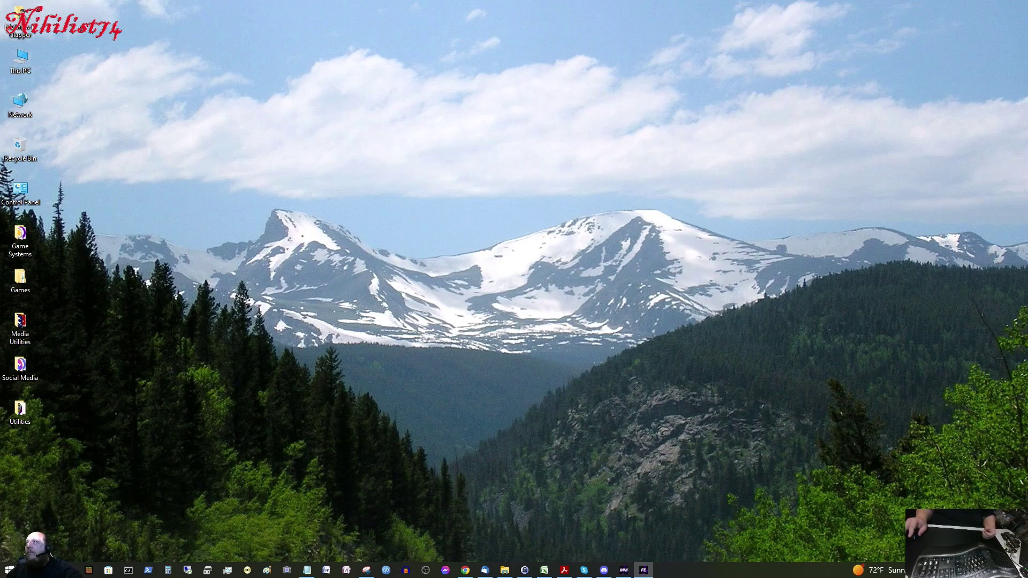
{"action": "left_click_drag", "start_coordinate": [727, 57], "coordinate": [550, 91]}
{"action": "left_click", "coordinate": [731, 92]}
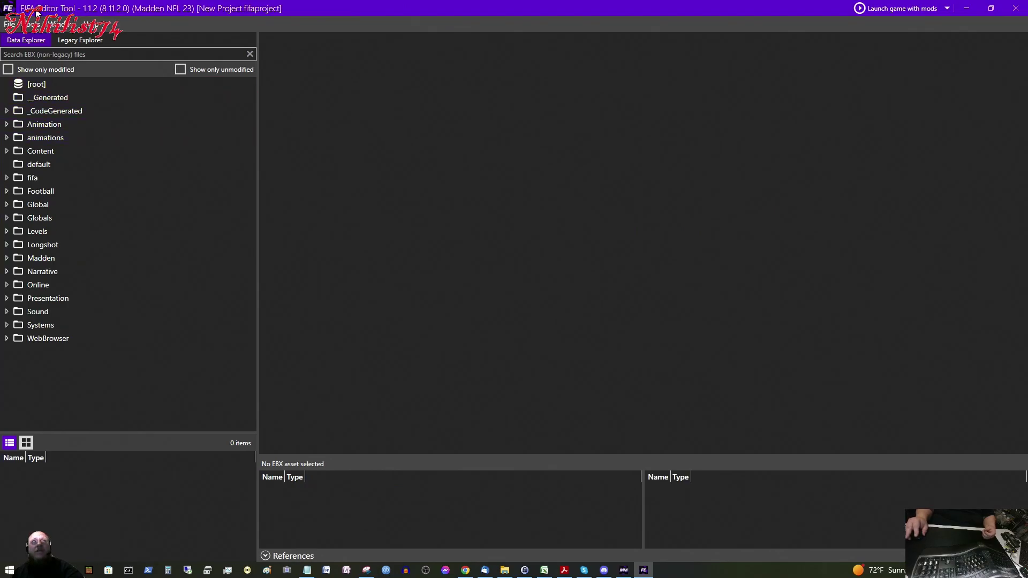
Search the game's EBX files for "player".
{"action": "left_click", "coordinate": [70, 97]}
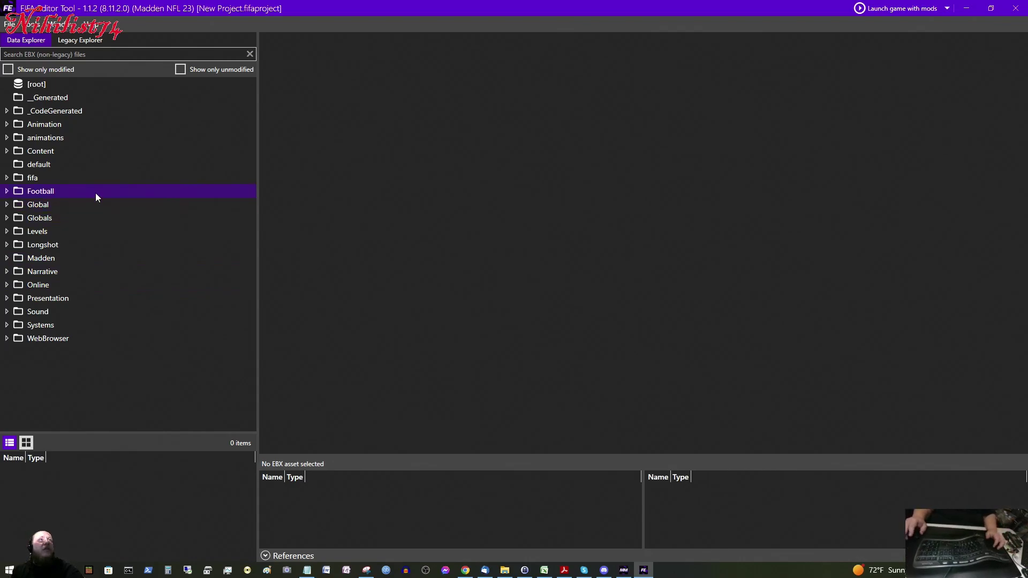
{"action": "left_click", "coordinate": [36, 55]}
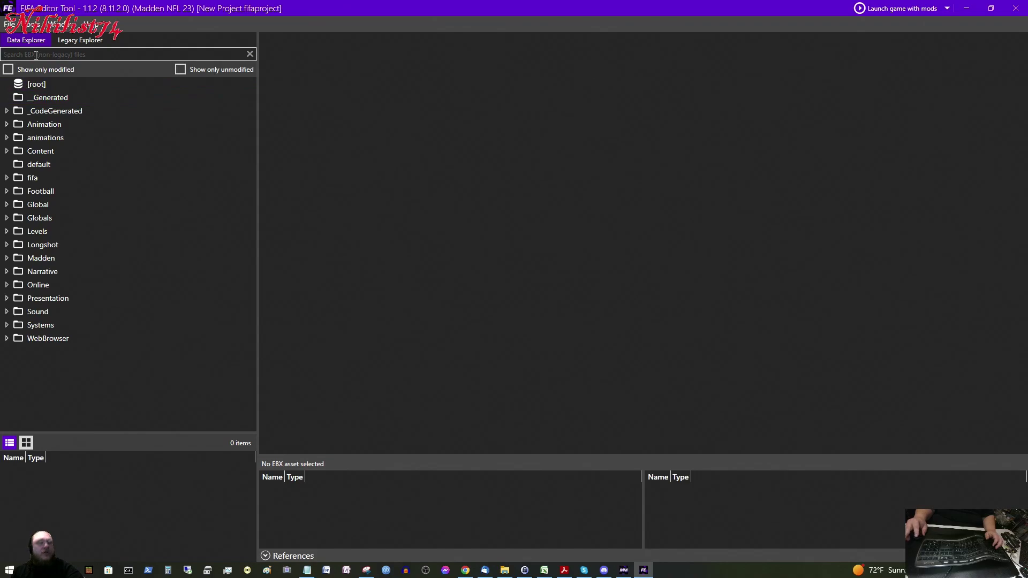
{"action": "type", "text": "pla"}
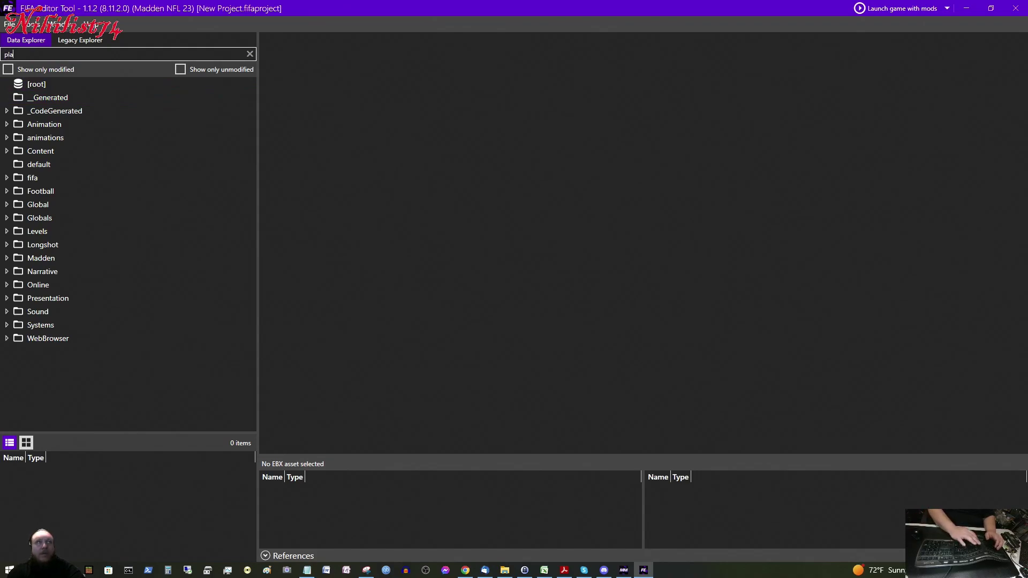
{"action": "type", "text": "yer"}
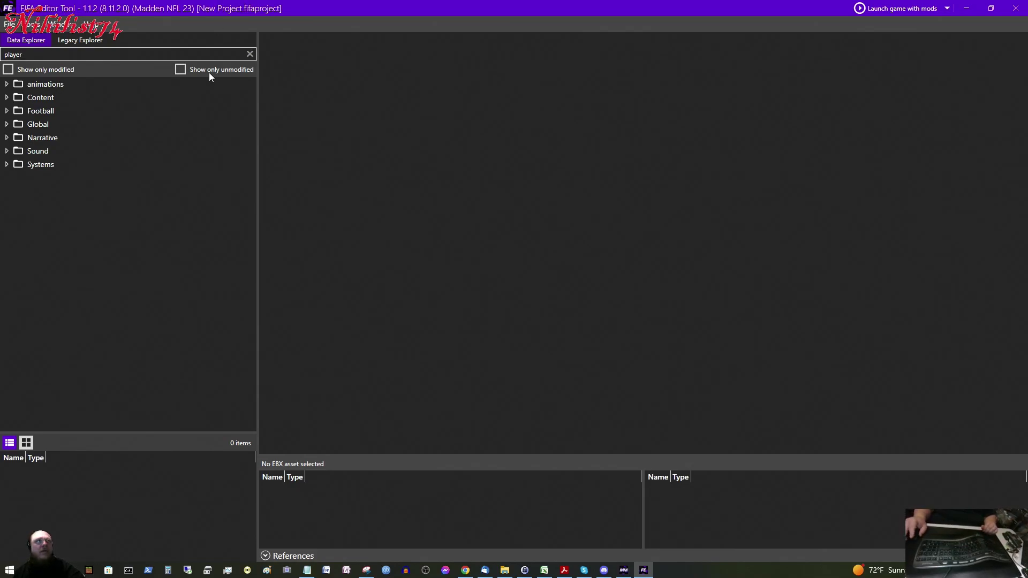
Look through the Content, Football and Global folders of the filtered tree for the player entries.
{"action": "left_click", "coordinate": [161, 129]}
{"action": "left_click", "coordinate": [14, 102]}
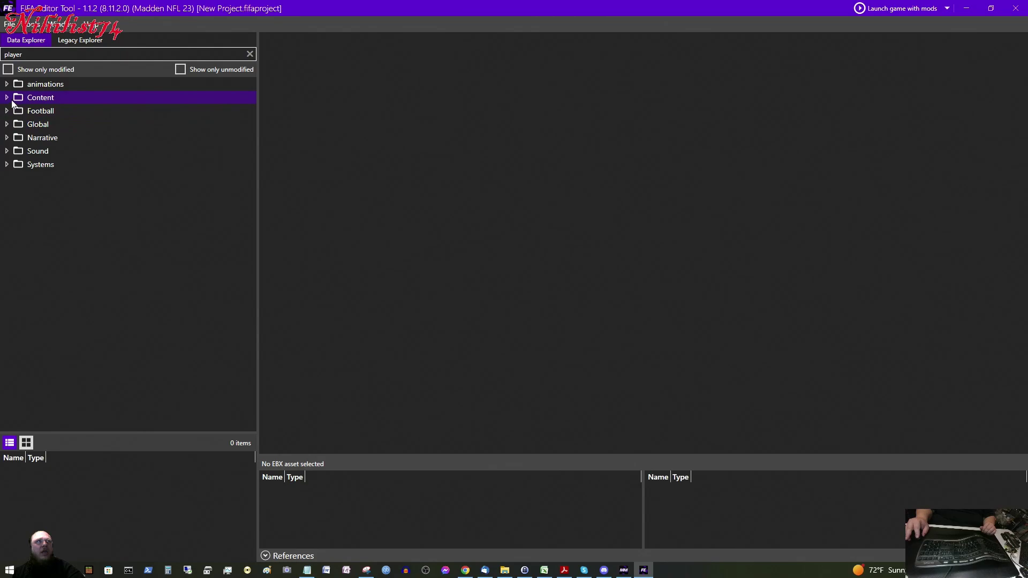
{"action": "left_click", "coordinate": [8, 100]}
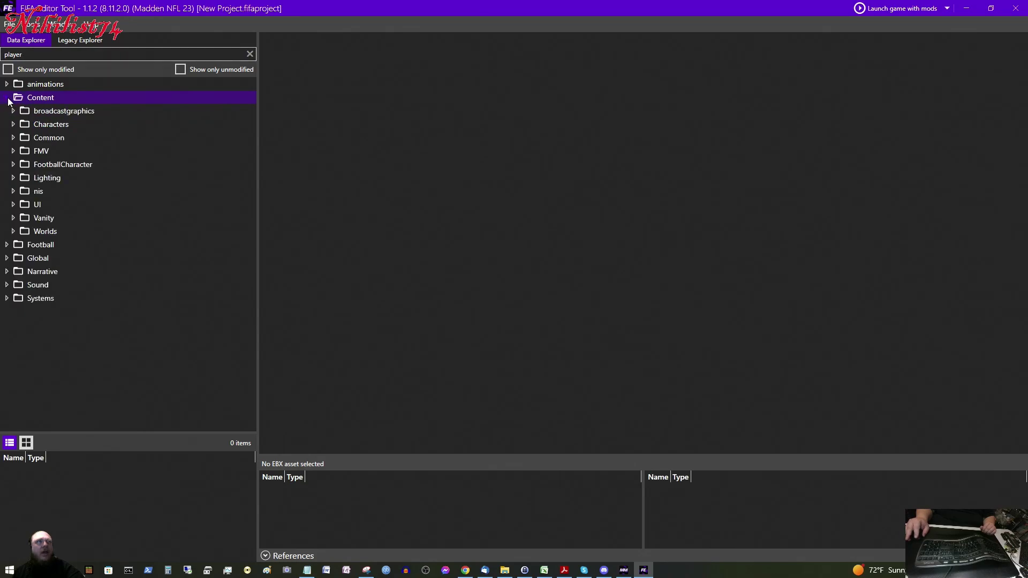
{"action": "left_click", "coordinate": [7, 97]}
{"action": "left_click", "coordinate": [8, 111]}
{"action": "left_click", "coordinate": [7, 111]}
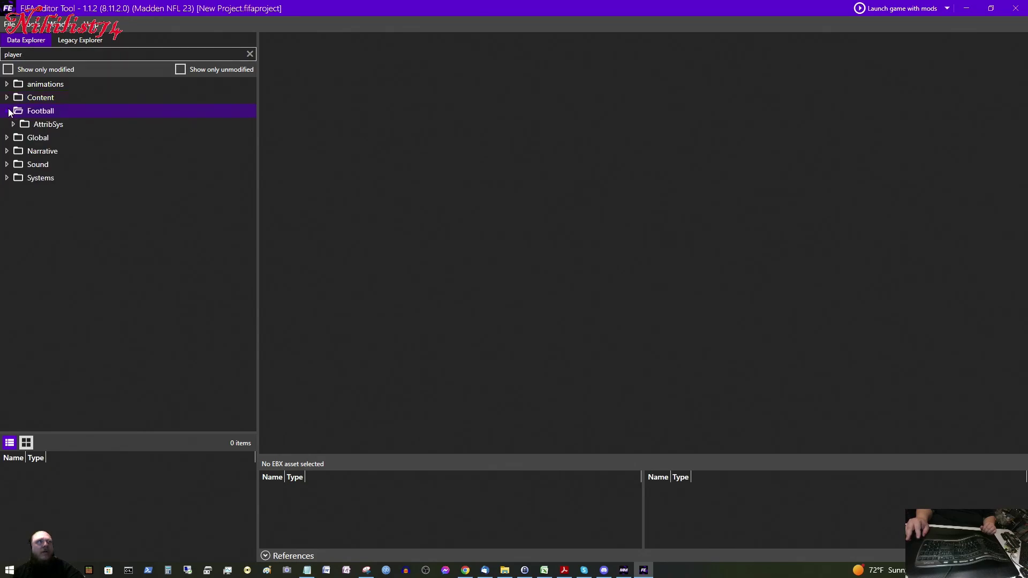
{"action": "left_click", "coordinate": [7, 110]}
{"action": "left_click", "coordinate": [7, 124]}
{"action": "left_click", "coordinate": [6, 124]}
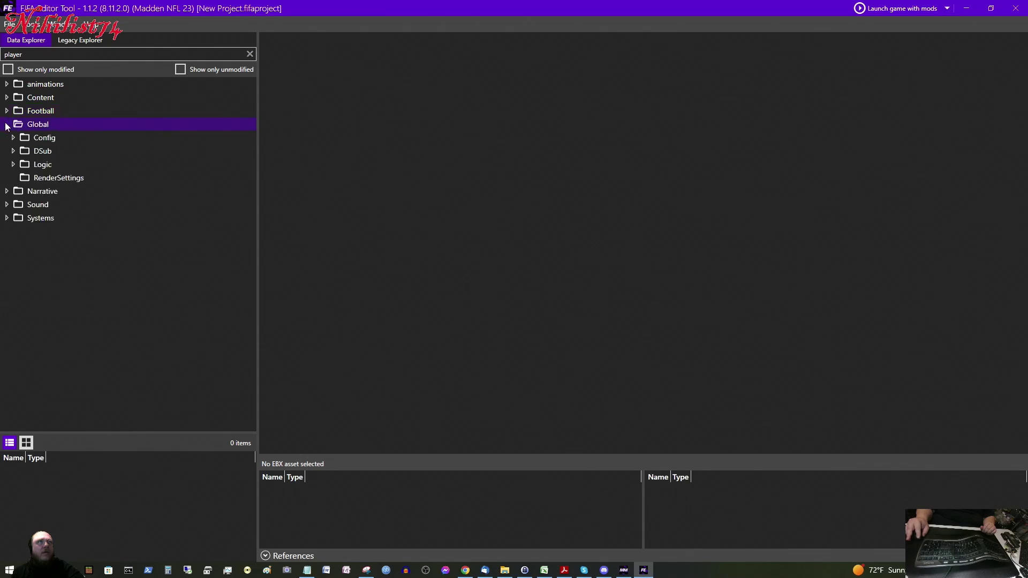
{"action": "left_click", "coordinate": [15, 140]}
{"action": "left_click", "coordinate": [18, 215]}
{"action": "left_click", "coordinate": [8, 140]}
{"action": "left_click", "coordinate": [6, 126]}
{"action": "left_click", "coordinate": [10, 139]}
{"action": "left_click", "coordinate": [14, 138]}
{"action": "left_click", "coordinate": [13, 139]}
{"action": "left_click", "coordinate": [6, 126]}
{"action": "left_click", "coordinate": [45, 141]}
Expand the Content folder, check its FootballCharacter subfolder, and expand Characters.
{"action": "left_click", "coordinate": [8, 100]}
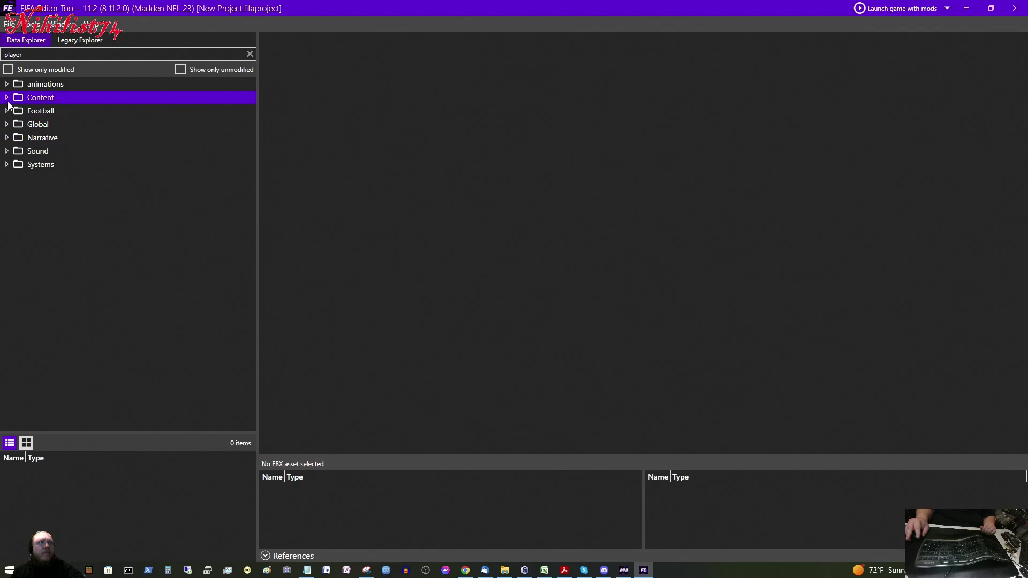
{"action": "left_click", "coordinate": [8, 101]}
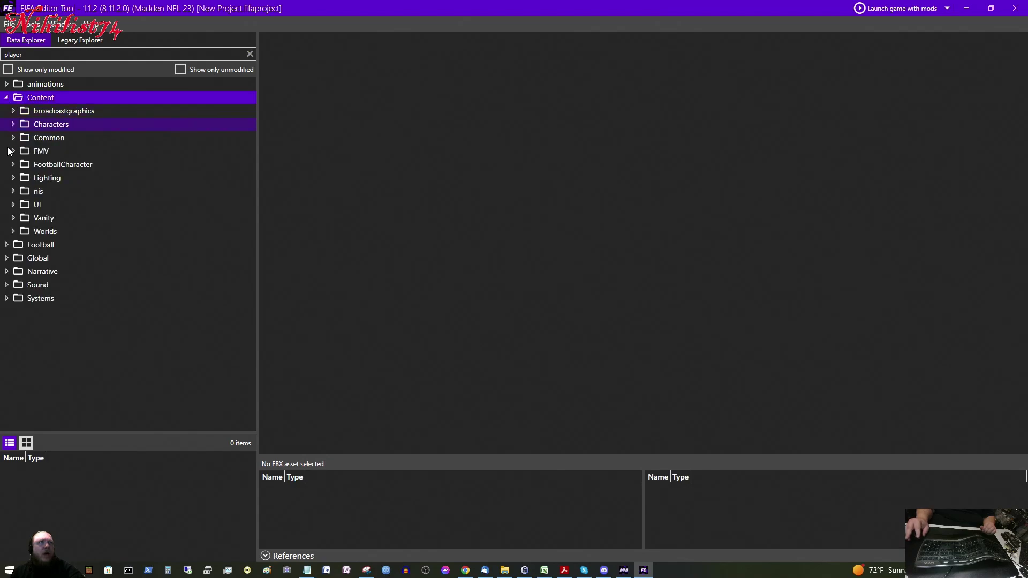
{"action": "left_click", "coordinate": [13, 167]}
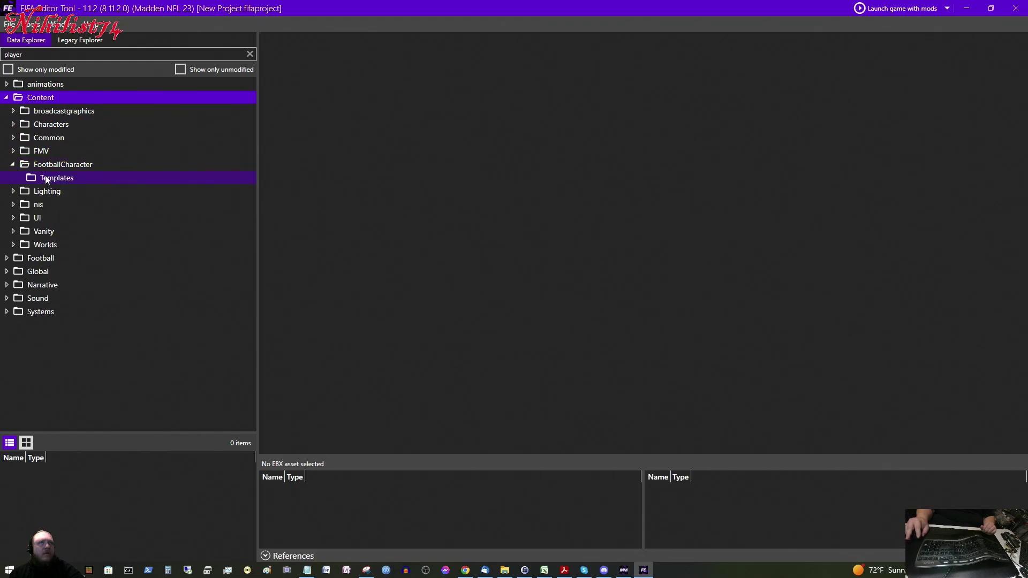
{"action": "left_click", "coordinate": [13, 166]}
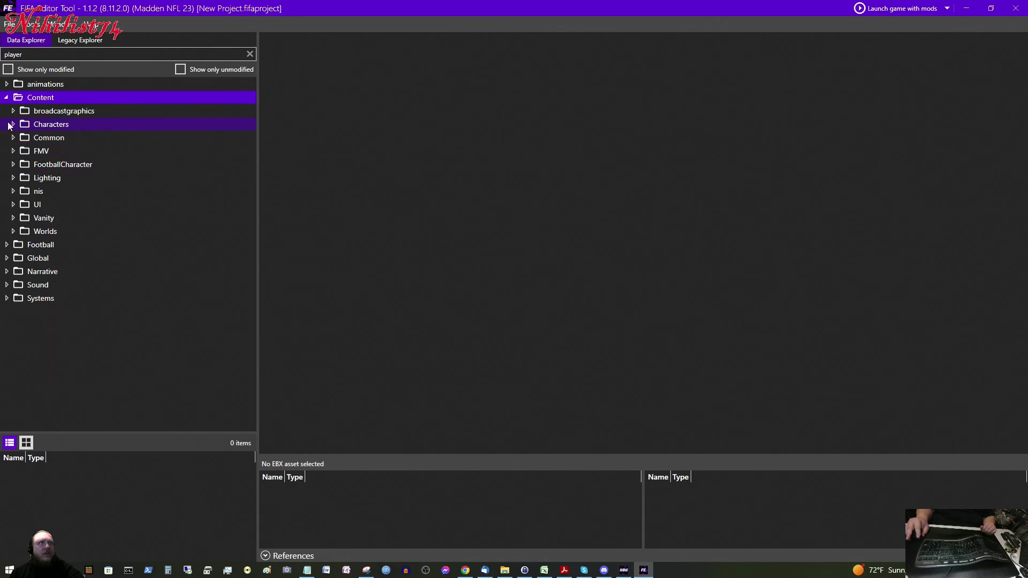
{"action": "left_click", "coordinate": [13, 124]}
{"action": "left_click", "coordinate": [12, 126]}
{"action": "left_click", "coordinate": [12, 126]}
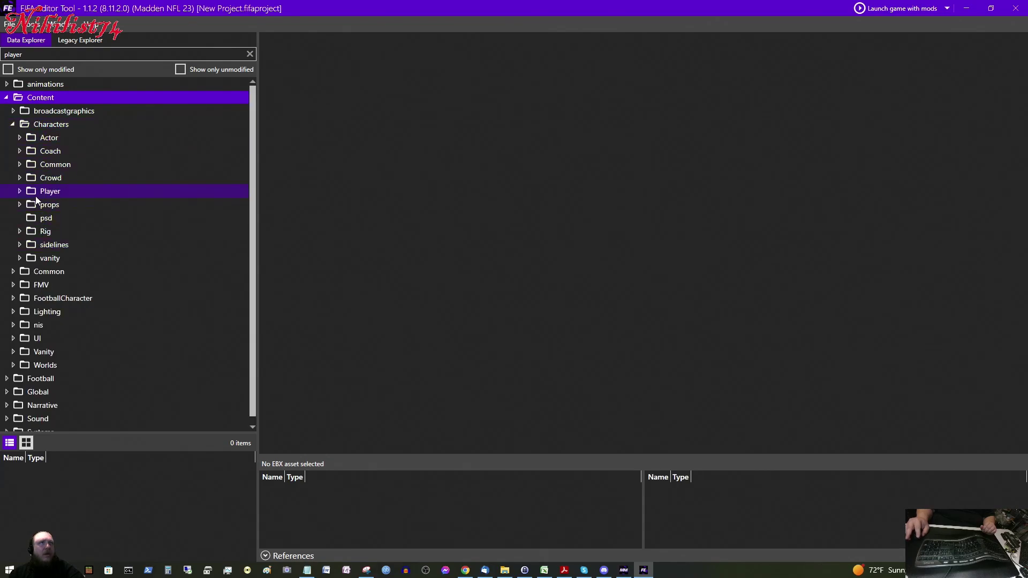
Expand the Player folder under Characters and its Players subfolder to reach the alphabetical player folders.
{"action": "left_click", "coordinate": [20, 191]}
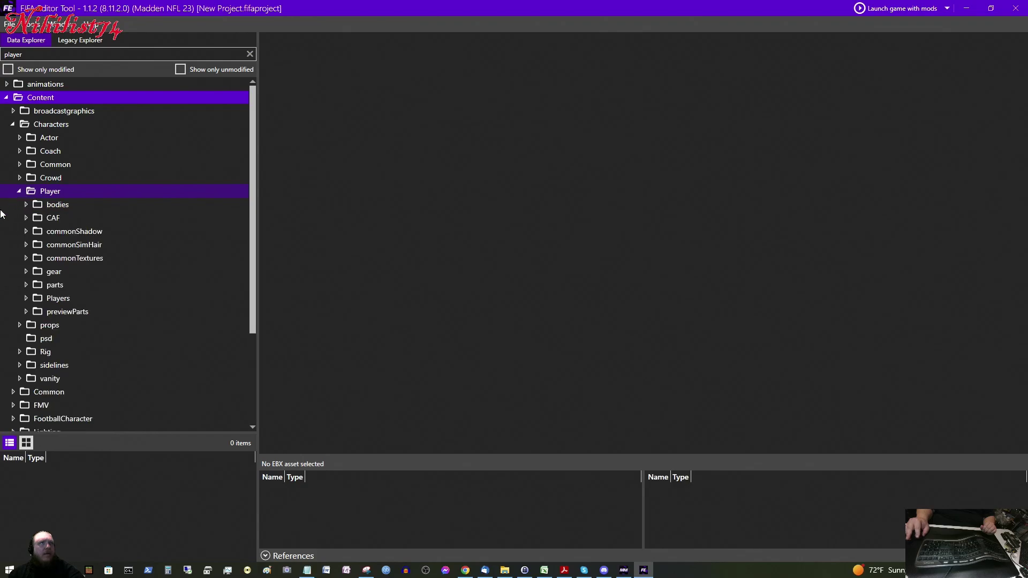
{"action": "left_click", "coordinate": [25, 299]}
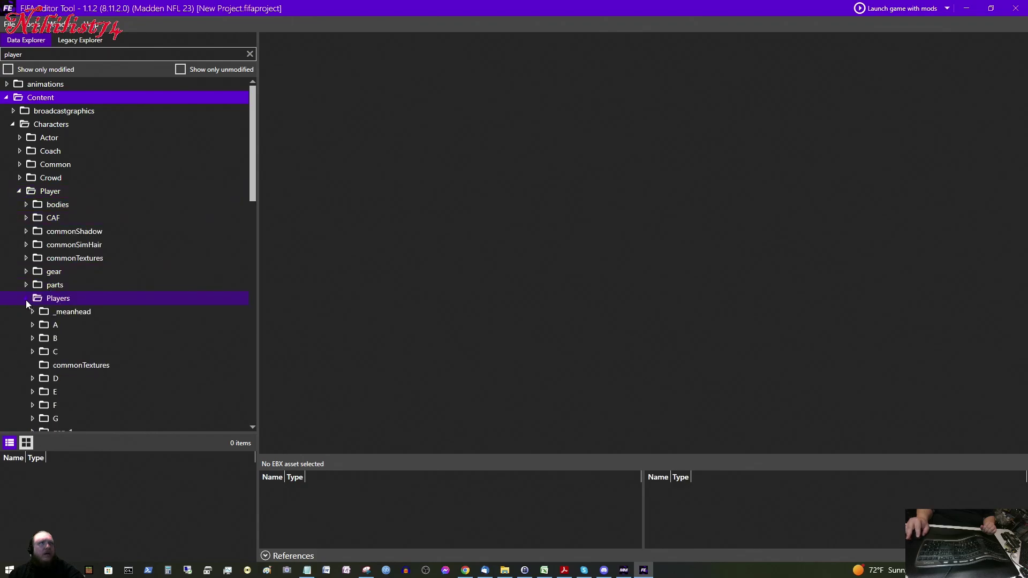
{"action": "scroll", "coordinate": [88, 346], "scroll_direction": "down", "scroll_amount": 2}
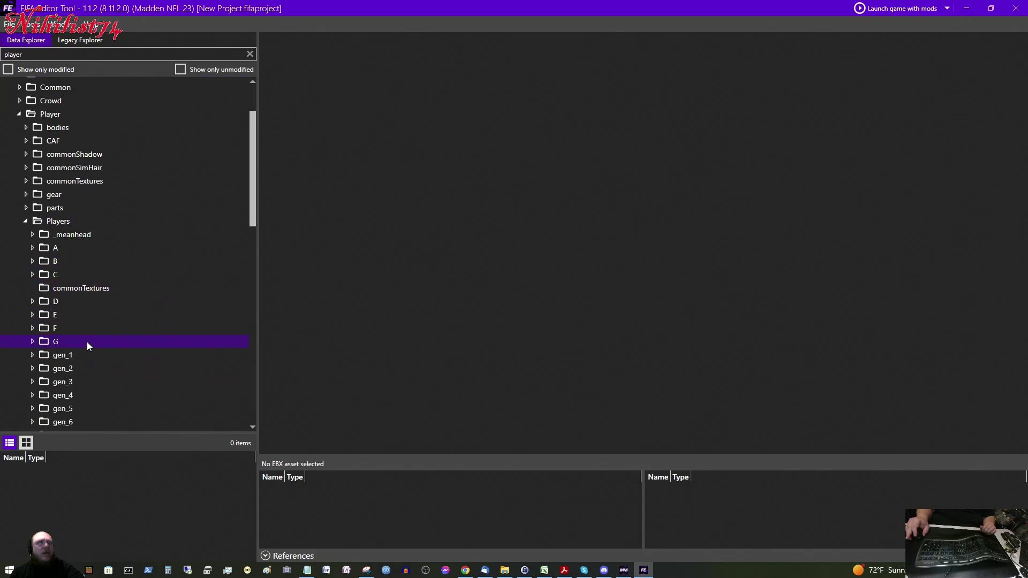
{"action": "scroll", "coordinate": [78, 338], "scroll_direction": "down", "scroll_amount": 1}
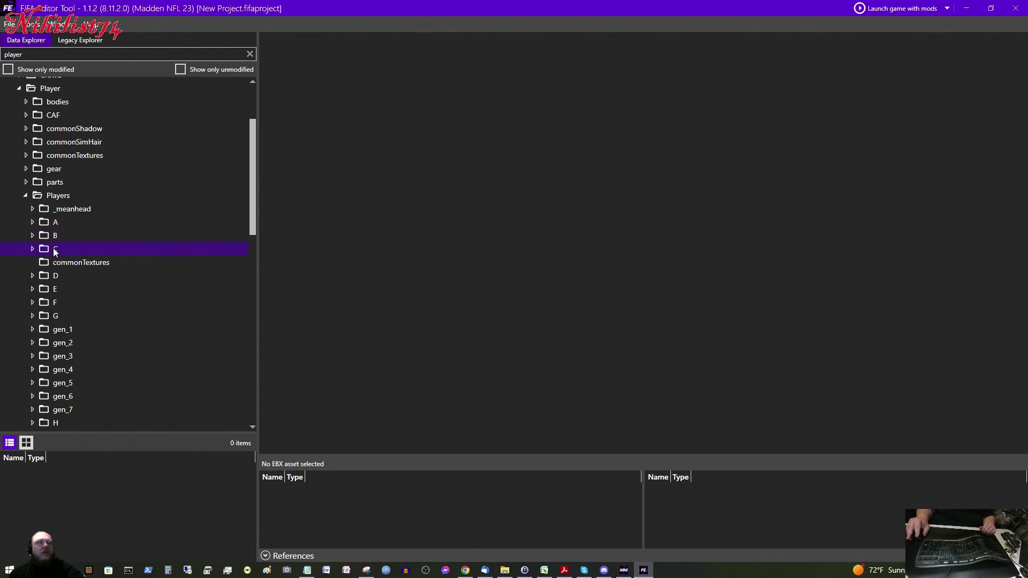
Expand the G player folder, locate GaroppoloJimmy_10866, and compare it with the identifier noted in Notepad.
{"action": "left_click", "coordinate": [56, 319]}
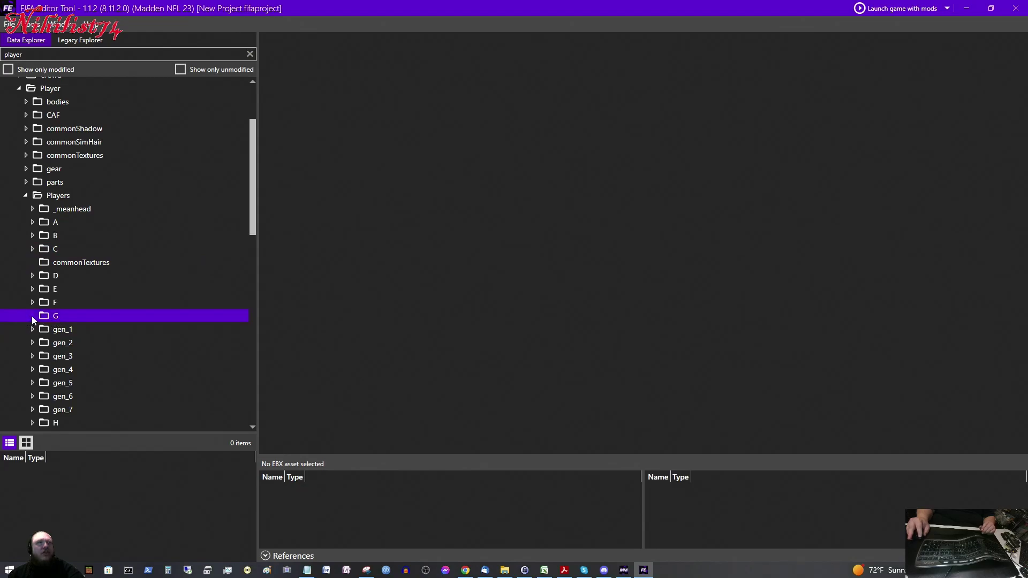
{"action": "left_click", "coordinate": [33, 319]}
{"action": "scroll", "coordinate": [127, 365], "scroll_direction": "down", "scroll_amount": 3}
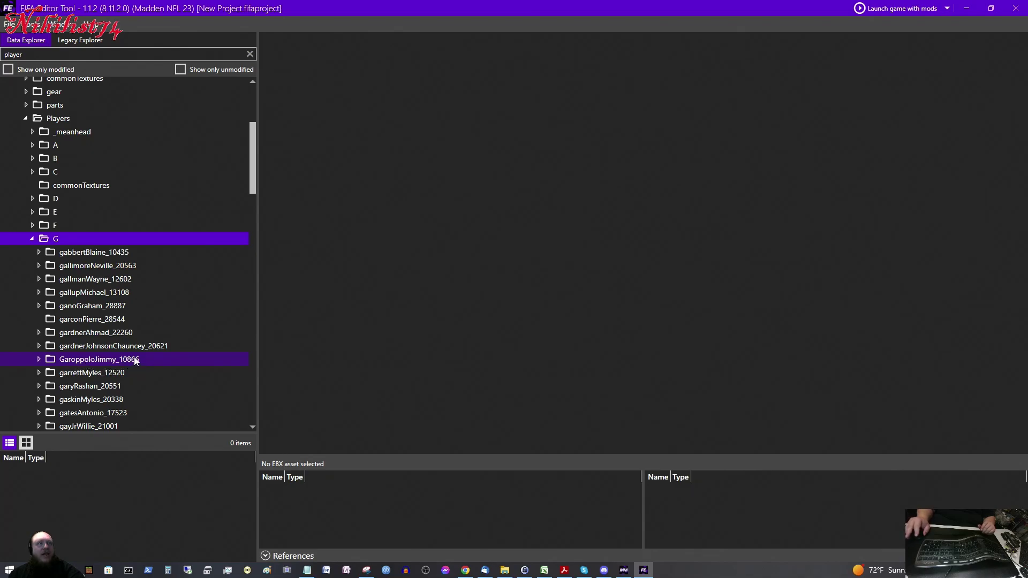
{"action": "left_click", "coordinate": [308, 571]}
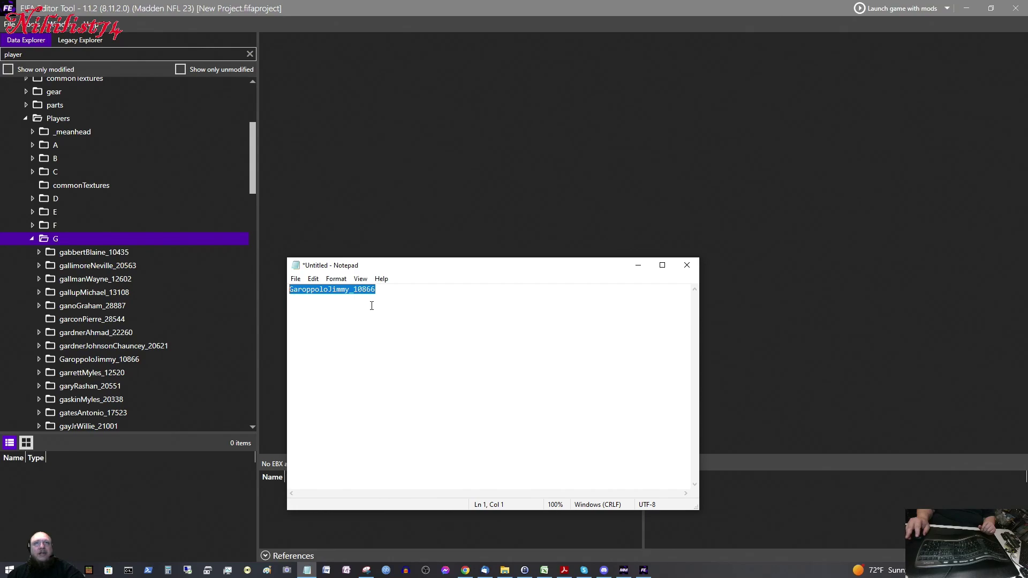
{"action": "left_click", "coordinate": [637, 265]}
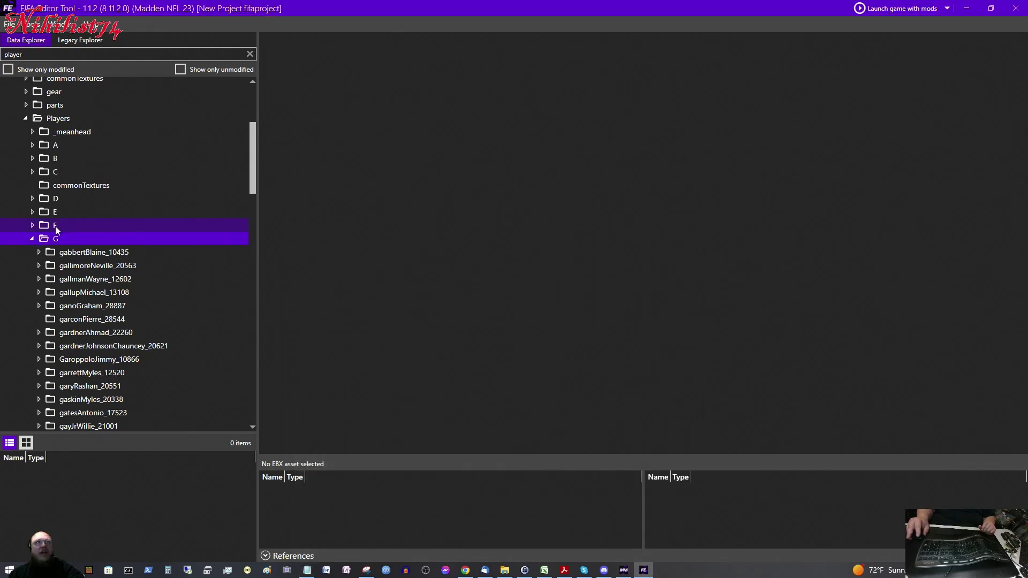
Collapse the expanded folders from G back up to Content and clear the player search filter.
{"action": "left_click", "coordinate": [31, 240]}
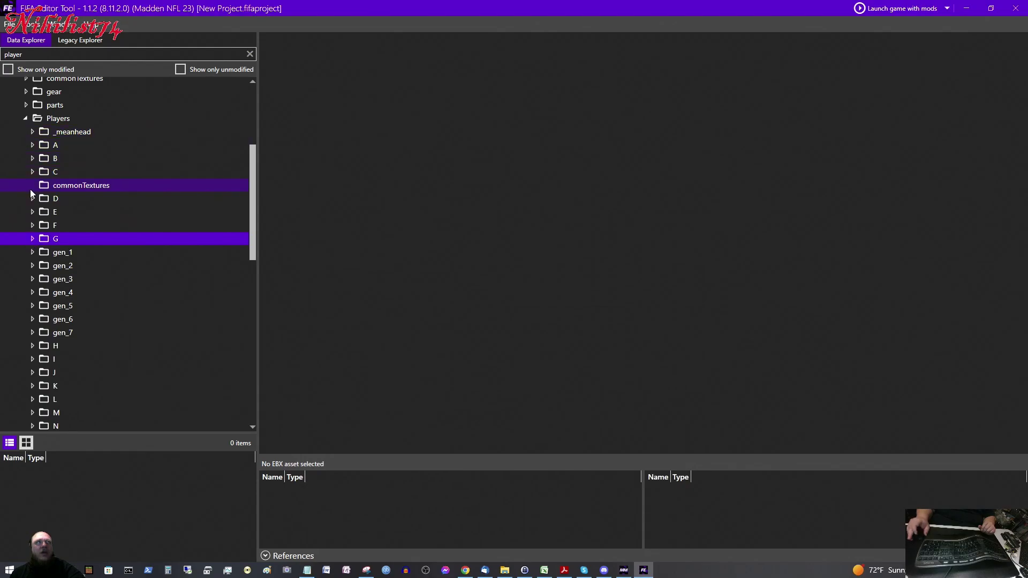
{"action": "scroll", "coordinate": [30, 194], "scroll_direction": "up", "scroll_amount": 3}
{"action": "left_click", "coordinate": [22, 247]}
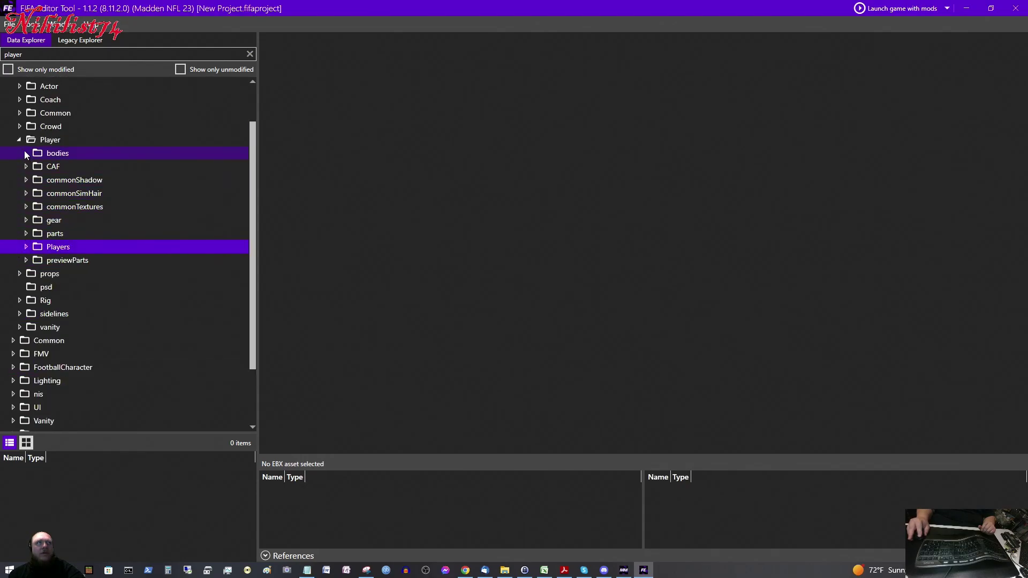
{"action": "left_click", "coordinate": [20, 140]}
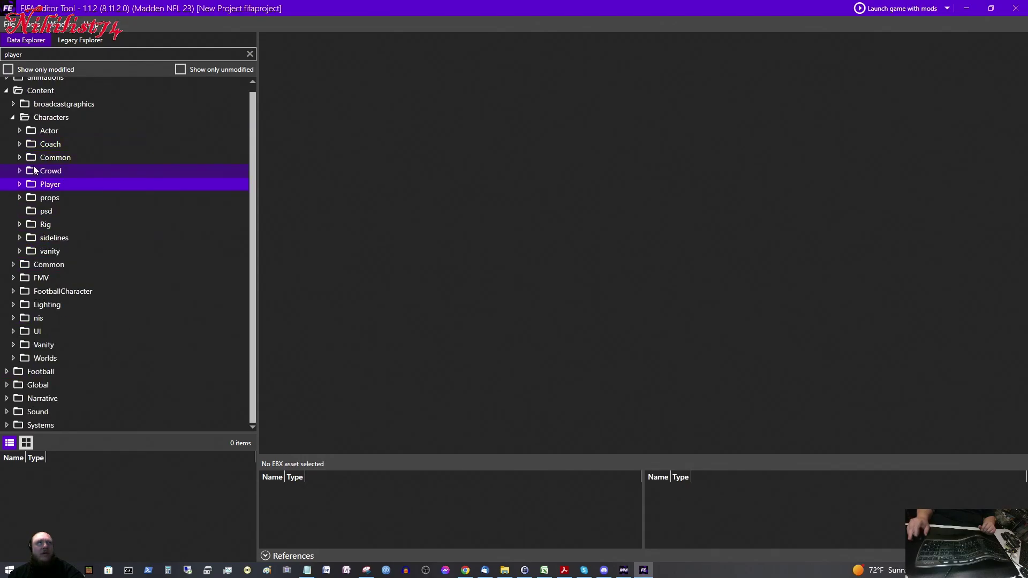
{"action": "left_click", "coordinate": [13, 124]}
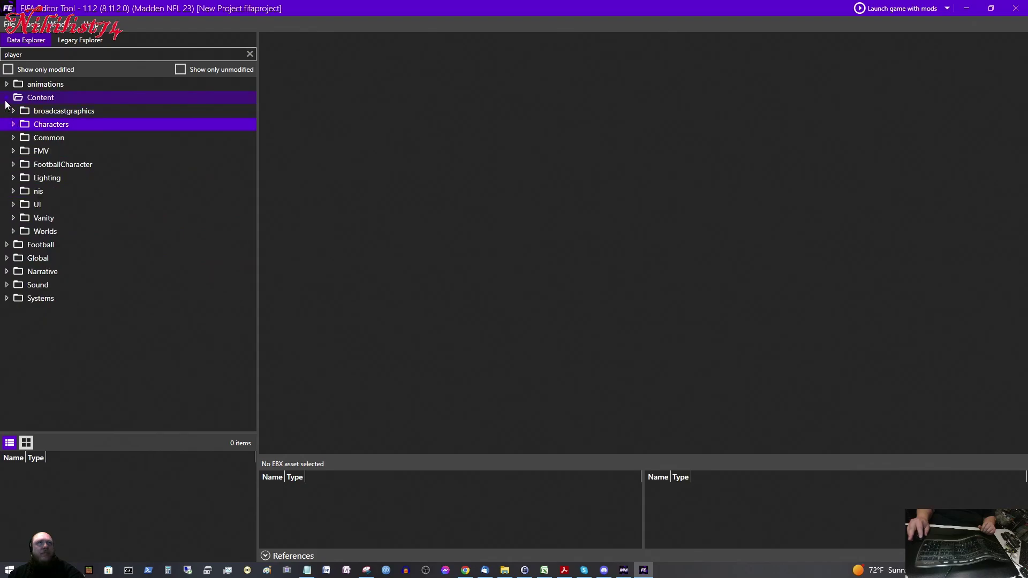
{"action": "left_click", "coordinate": [7, 97]}
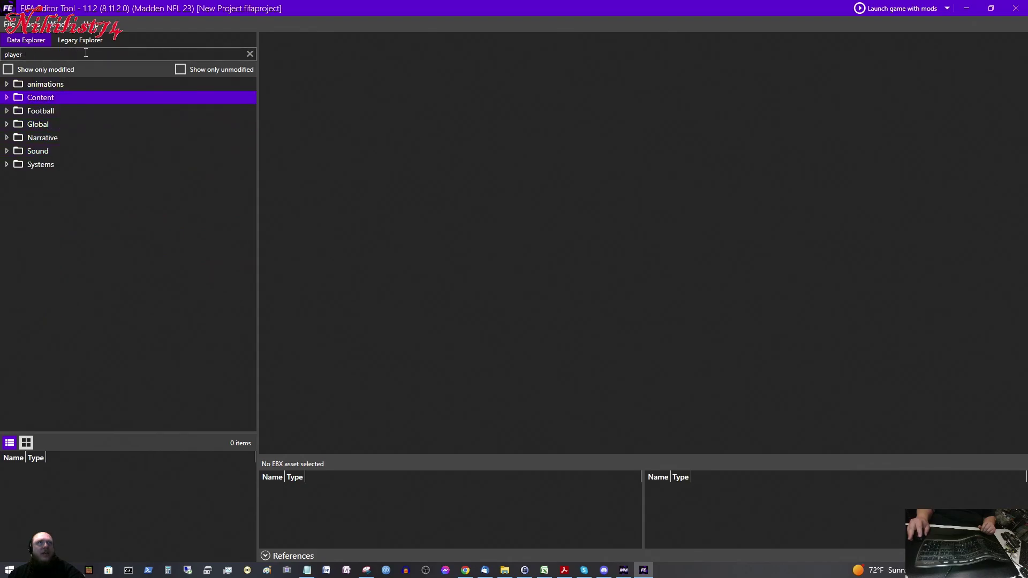
{"action": "left_click", "coordinate": [249, 54]}
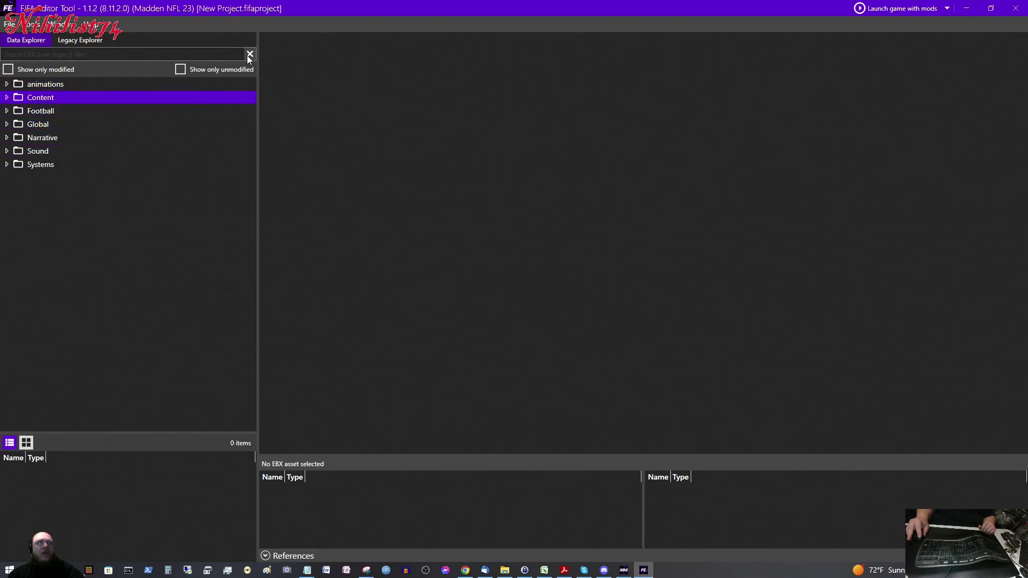
{"action": "left_click", "coordinate": [39, 54]}
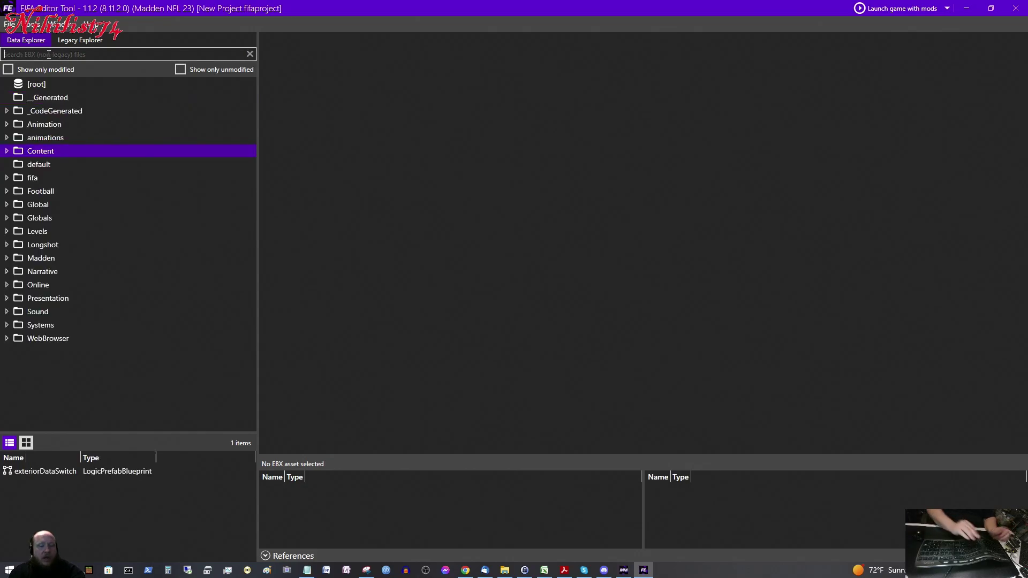
Filter the EBX data files by the search text "baseroster abilities".
{"action": "type", "text": "ba"}
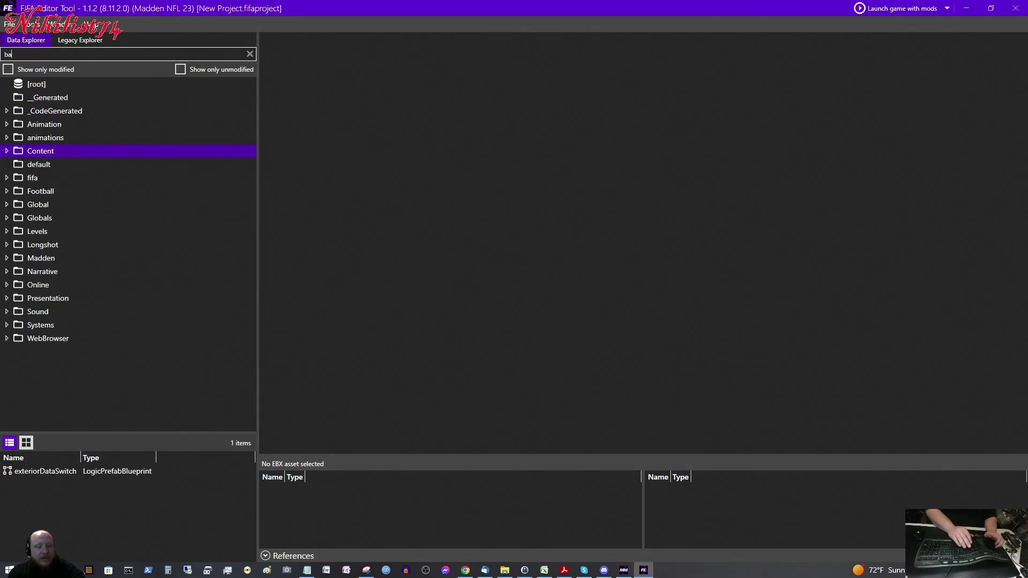
{"action": "type", "text": "ser"}
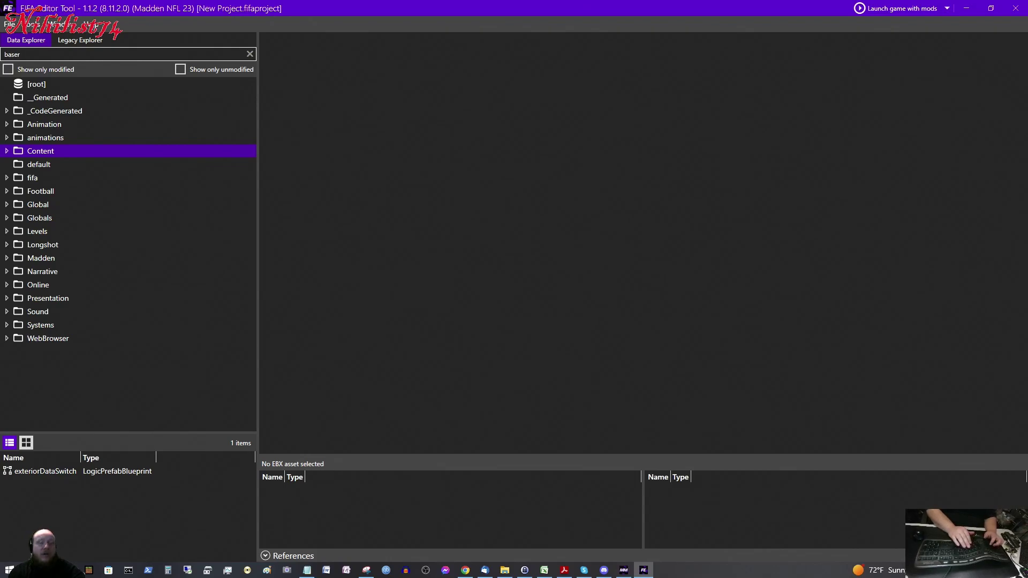
{"action": "type", "text": "oster a"}
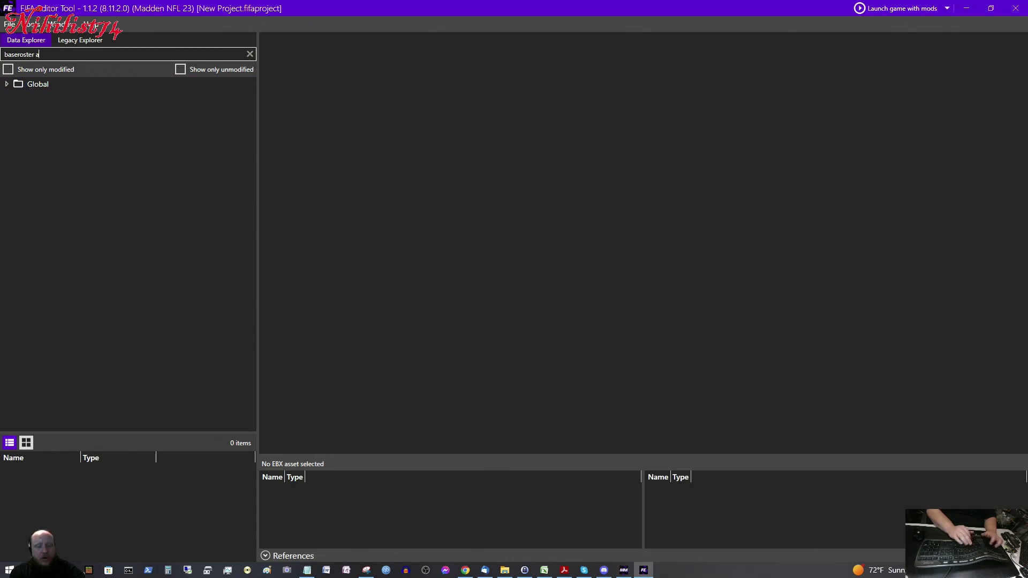
{"action": "type", "text": "bilities"}
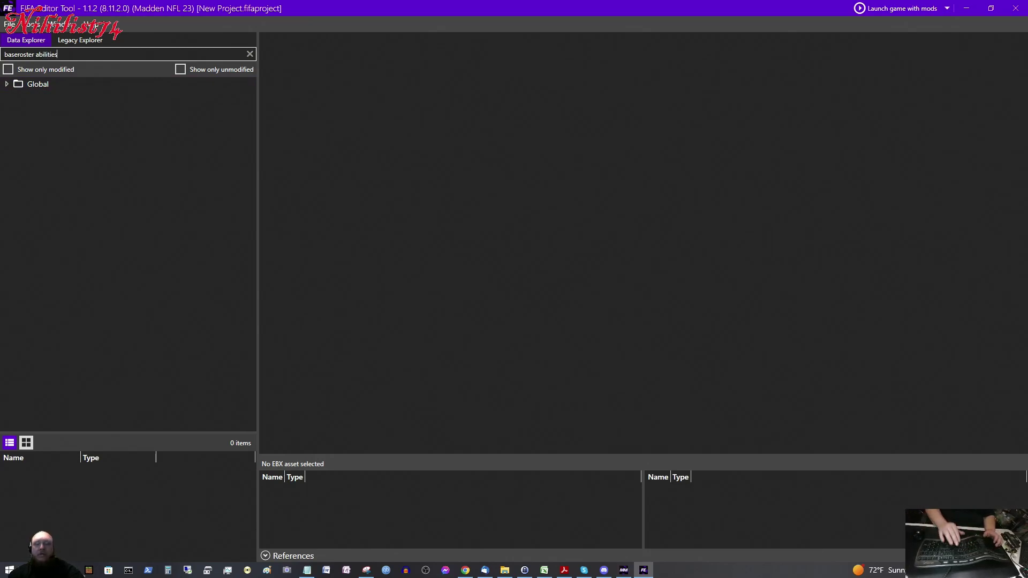
Expand Global, DSub, InGame and FootballAbilitiesDSub, and open the BaseRosterAbilities asset from the AbilityAssociations folder.
{"action": "left_click", "coordinate": [7, 84]}
{"action": "left_click", "coordinate": [11, 99]}
{"action": "left_click", "coordinate": [11, 98]}
{"action": "left_click", "coordinate": [19, 111]}
{"action": "left_click", "coordinate": [23, 125]}
{"action": "left_click", "coordinate": [82, 138]}
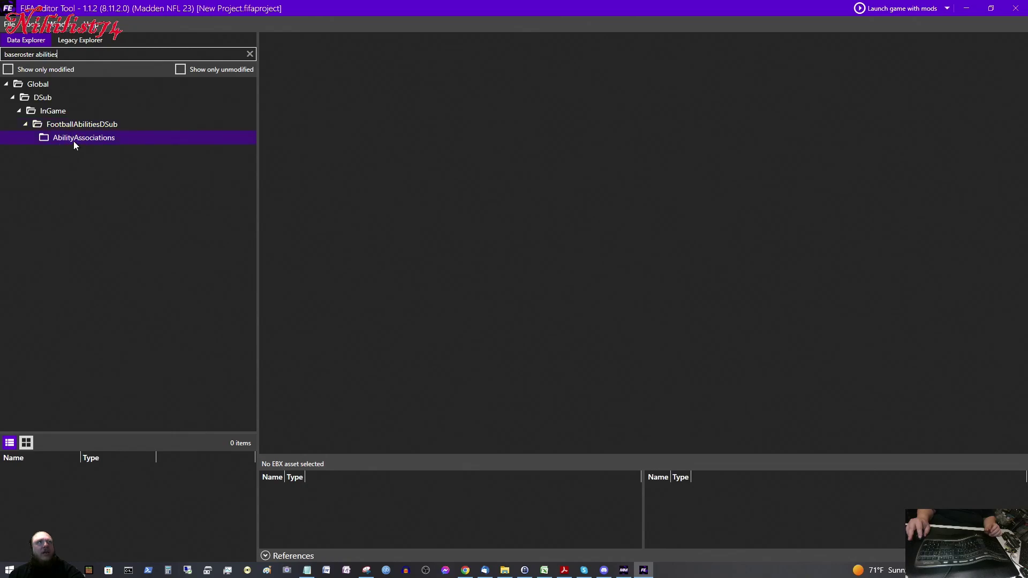
{"action": "left_click", "coordinate": [74, 139]}
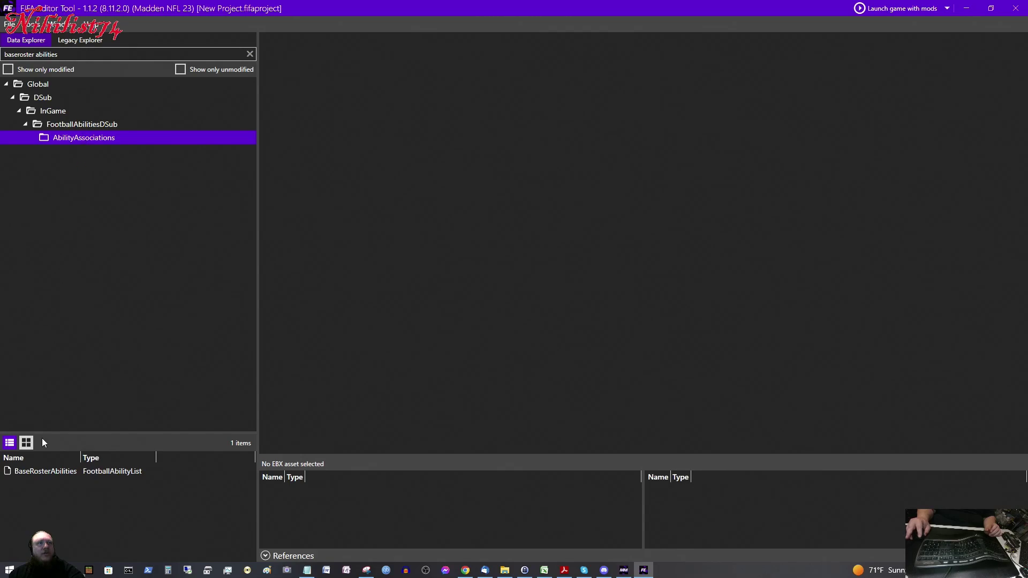
{"action": "double_click", "coordinate": [45, 471]}
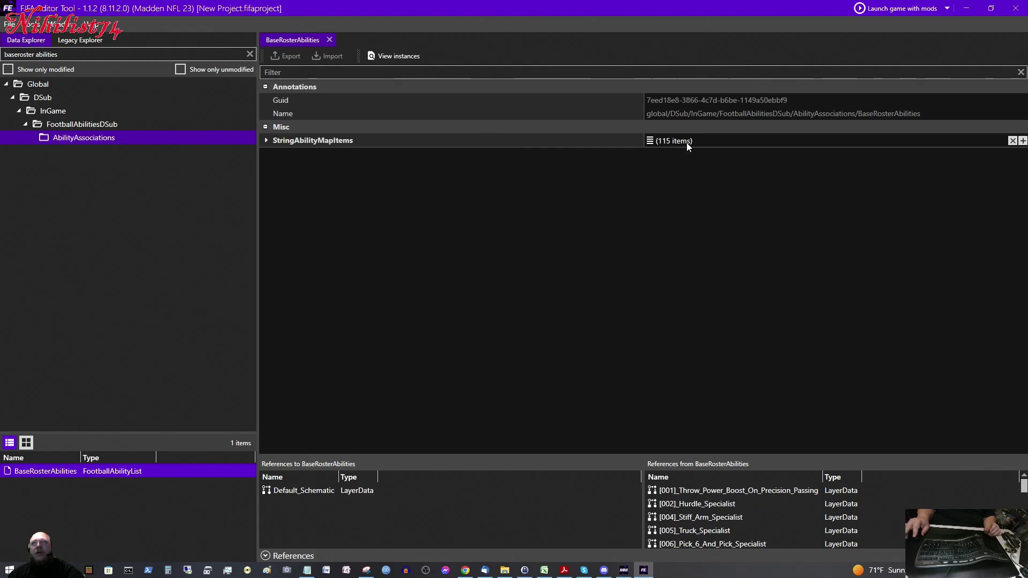
Expand StringAbilityMapItems, its entry [12] and that entry's EntityAbilityData.
{"action": "left_click", "coordinate": [266, 139]}
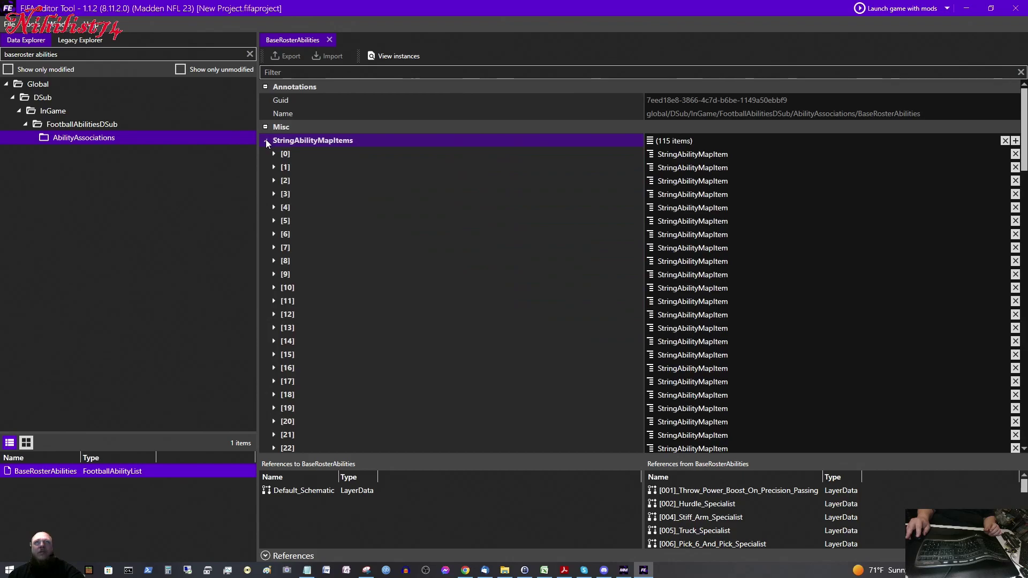
{"action": "left_click", "coordinate": [297, 154]}
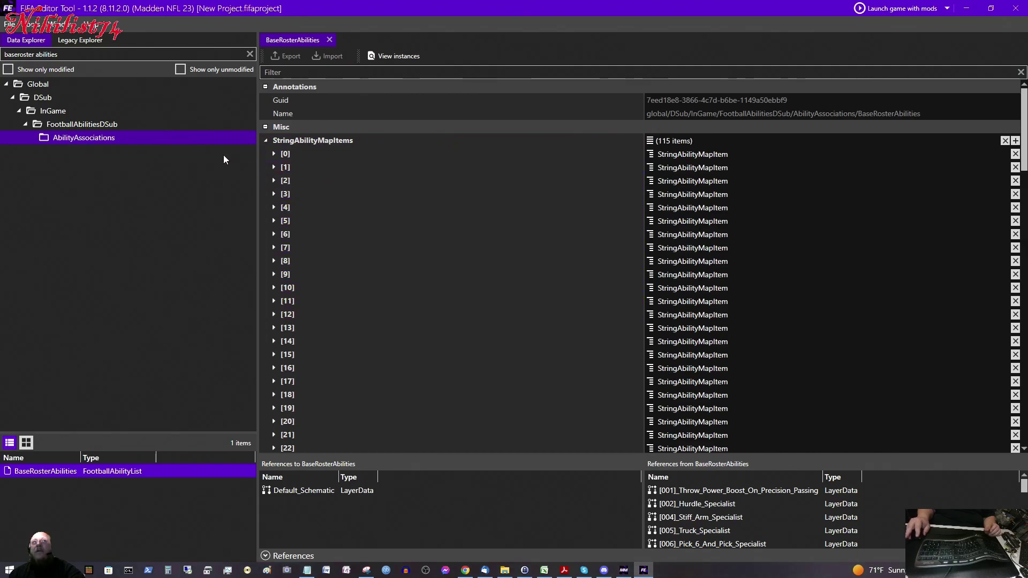
{"action": "left_click", "coordinate": [274, 315]}
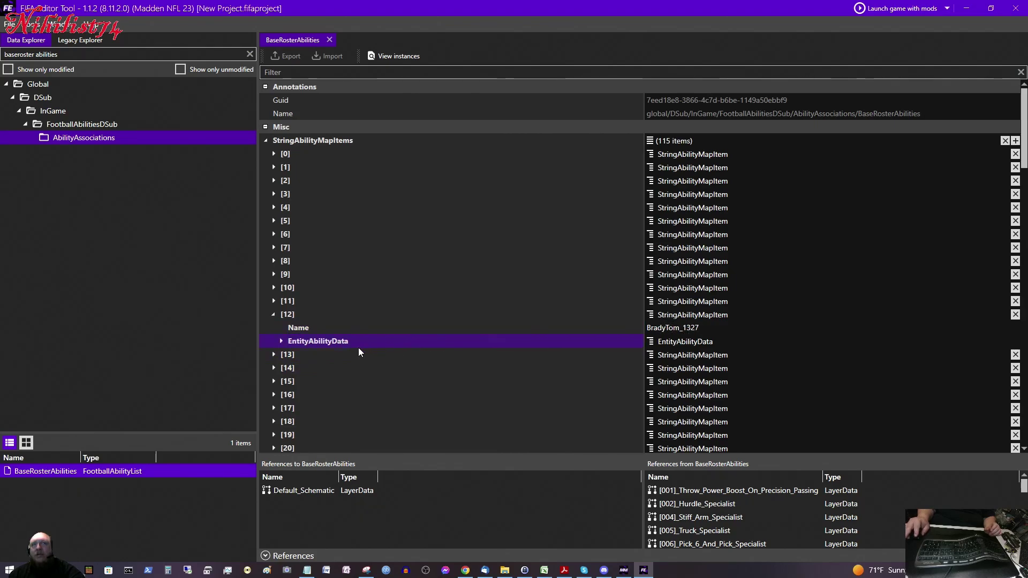
{"action": "left_click", "coordinate": [280, 340]}
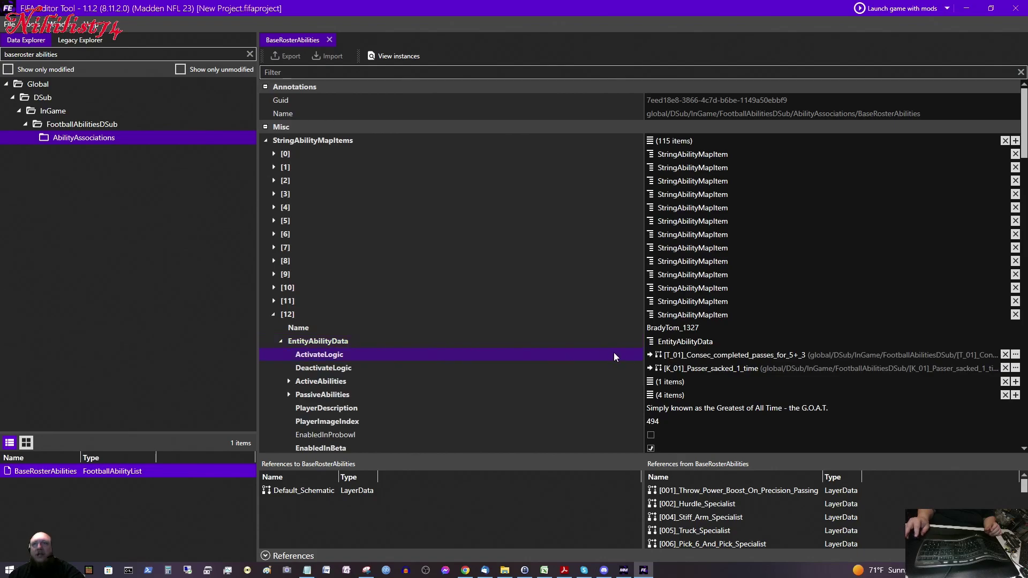
Expand the ActiveAbilities and PassiveAbilities of entry [12] and examine its assigned abilities and activation logic.
{"action": "left_click", "coordinate": [366, 408]}
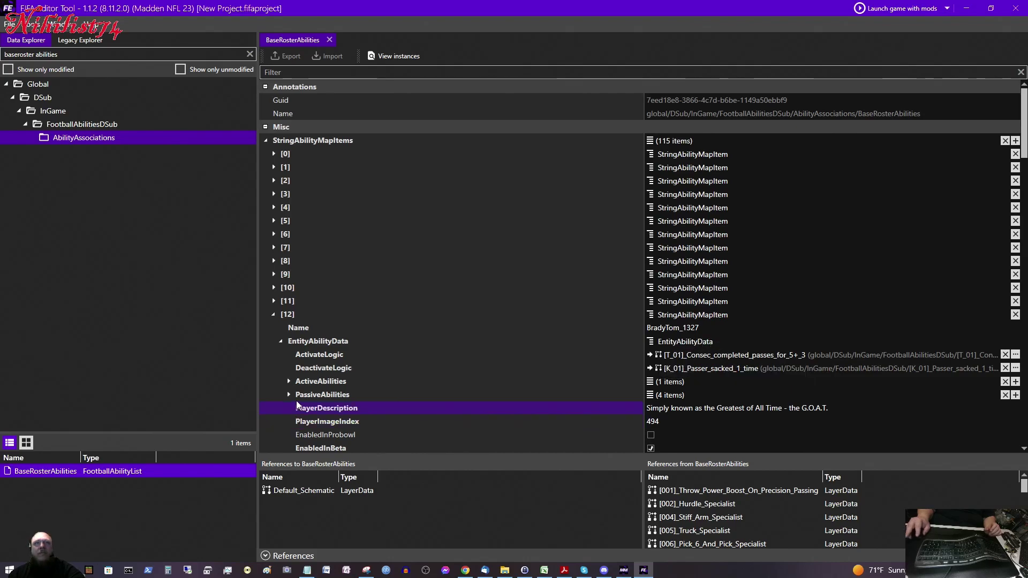
{"action": "left_click", "coordinate": [288, 381]}
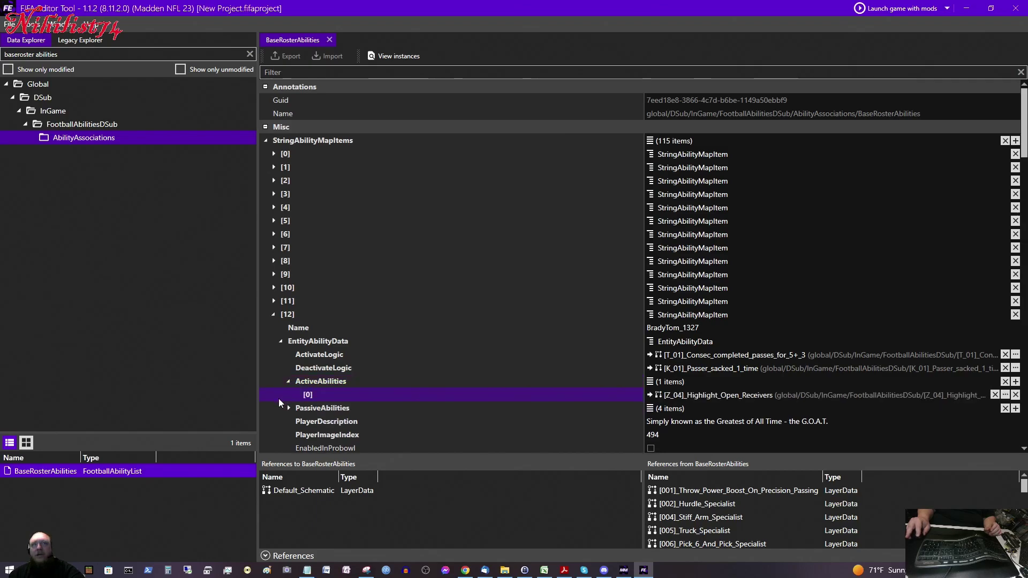
{"action": "left_click", "coordinate": [291, 406]}
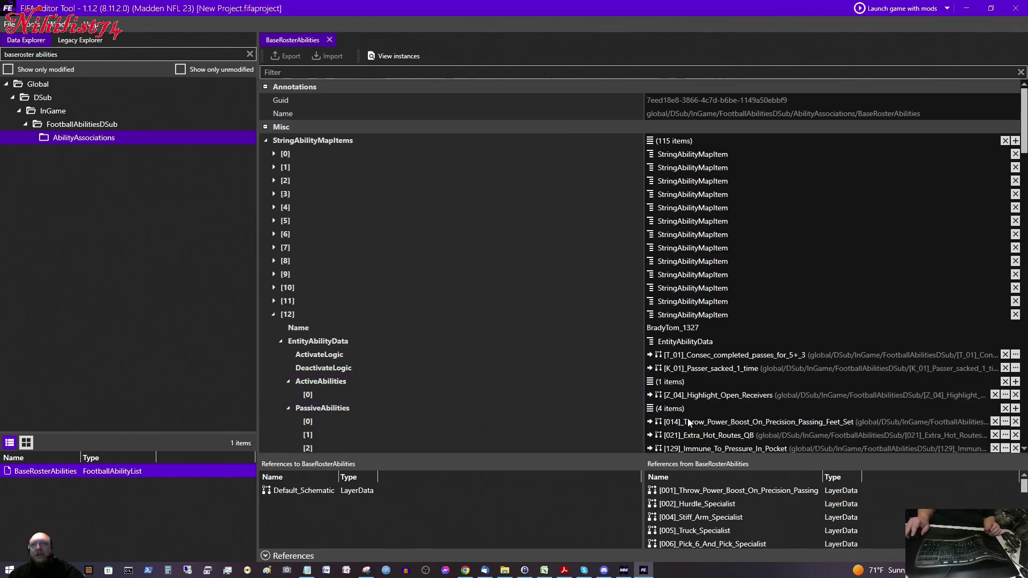
{"action": "scroll", "coordinate": [690, 419], "scroll_direction": "down", "scroll_amount": 1}
{"action": "scroll", "coordinate": [705, 418], "scroll_direction": "down", "scroll_amount": 1}
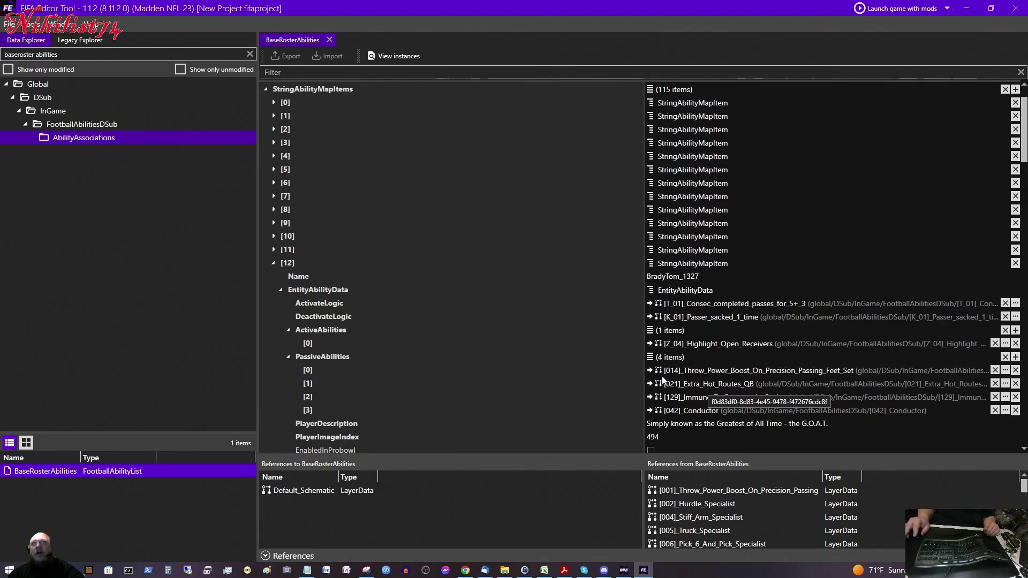
{"action": "left_click", "coordinate": [486, 348]}
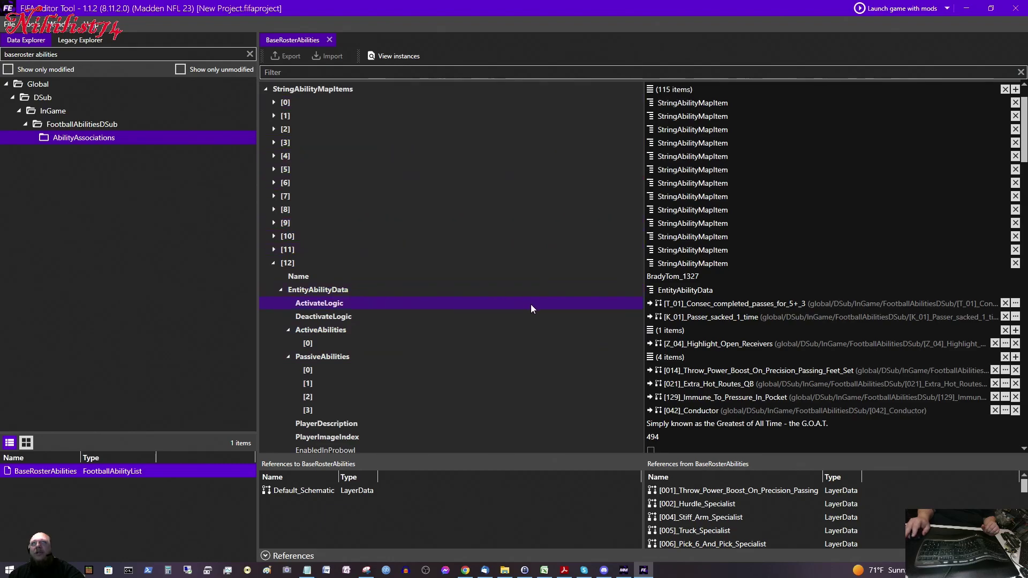
Add a new item to StringAbilityMapItems and expand it as entry [115] at the end of the list.
{"action": "scroll", "coordinate": [531, 305], "scroll_direction": "down", "scroll_amount": 15}
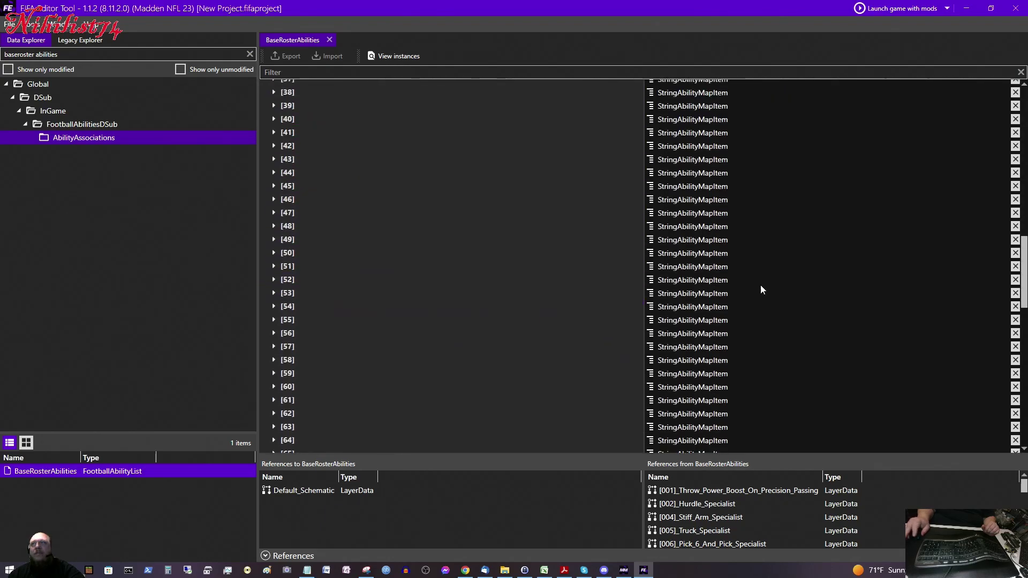
{"action": "left_click_drag", "start_coordinate": [1024, 270], "coordinate": [1020, 416]}
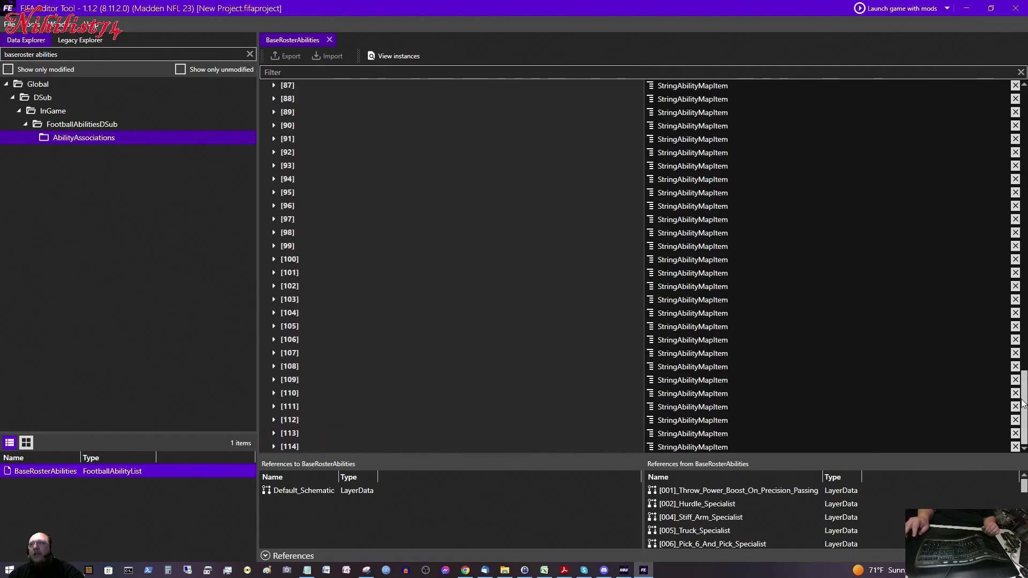
{"action": "left_click_drag", "start_coordinate": [1022, 404], "coordinate": [1022, 82]}
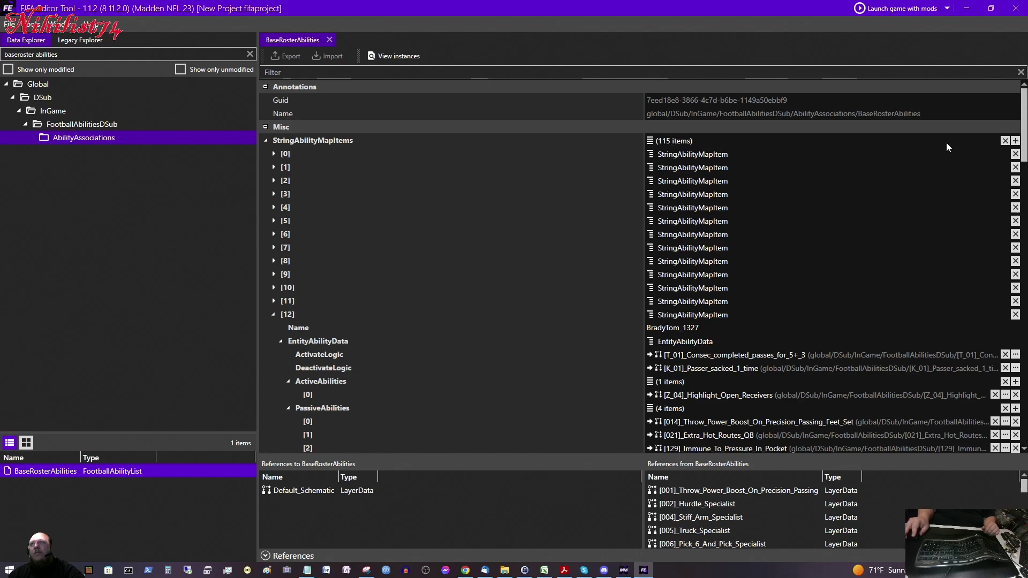
{"action": "left_click", "coordinate": [1015, 143]}
{"action": "left_click_drag", "start_coordinate": [1021, 145], "coordinate": [1016, 465]}
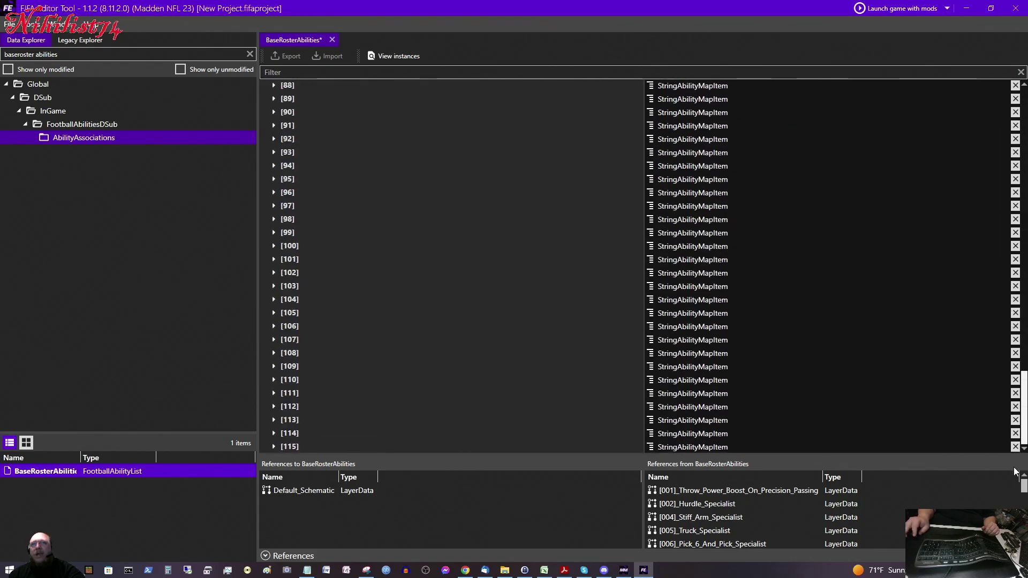
{"action": "left_click", "coordinate": [273, 447]}
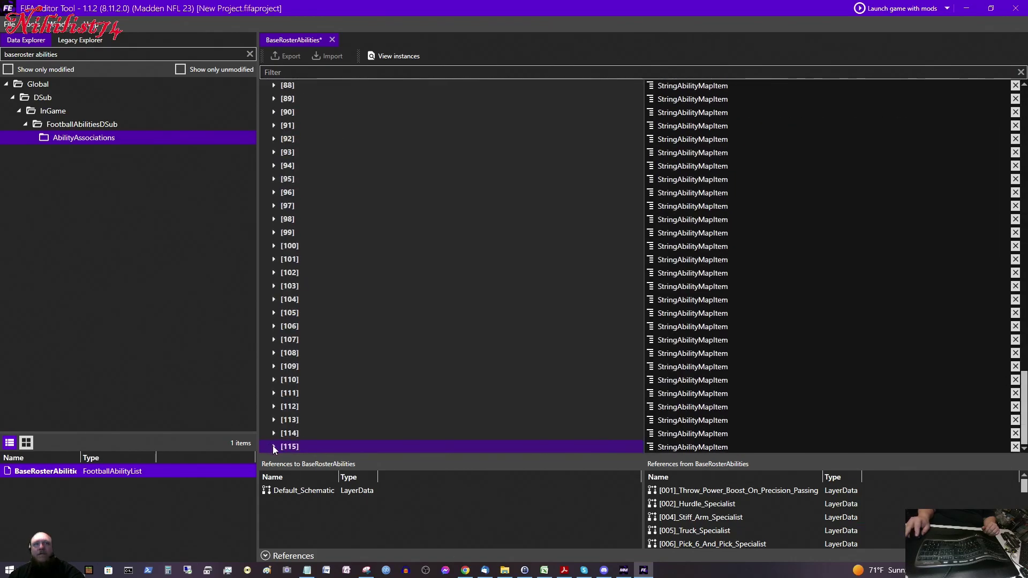
{"action": "left_click", "coordinate": [272, 447]}
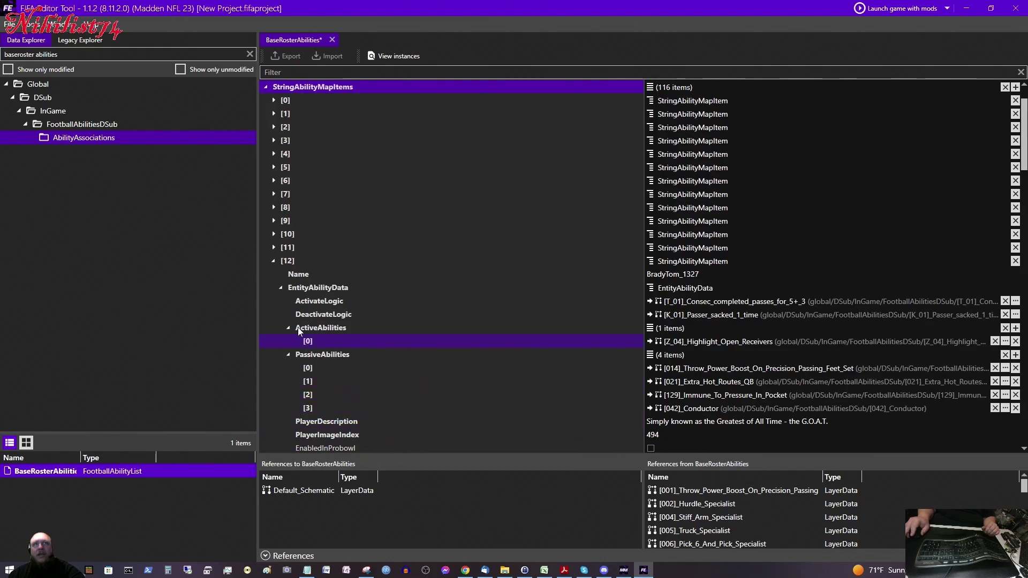
{"action": "scroll", "coordinate": [343, 300], "scroll_direction": "down", "scroll_amount": 5}
{"action": "scroll", "coordinate": [364, 324], "scroll_direction": "down", "scroll_amount": 20}
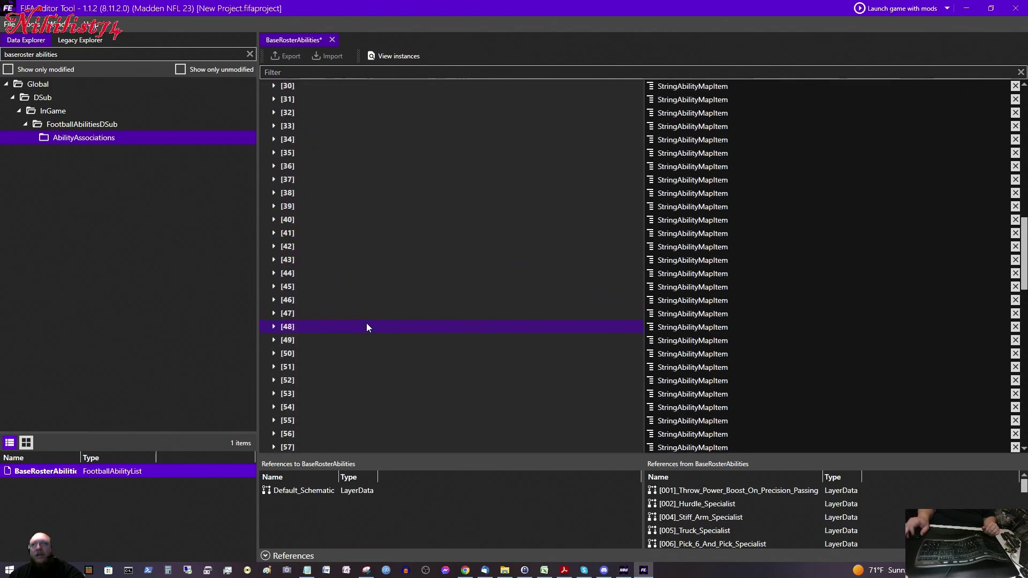
{"action": "scroll", "coordinate": [383, 350], "scroll_direction": "down", "scroll_amount": 10}
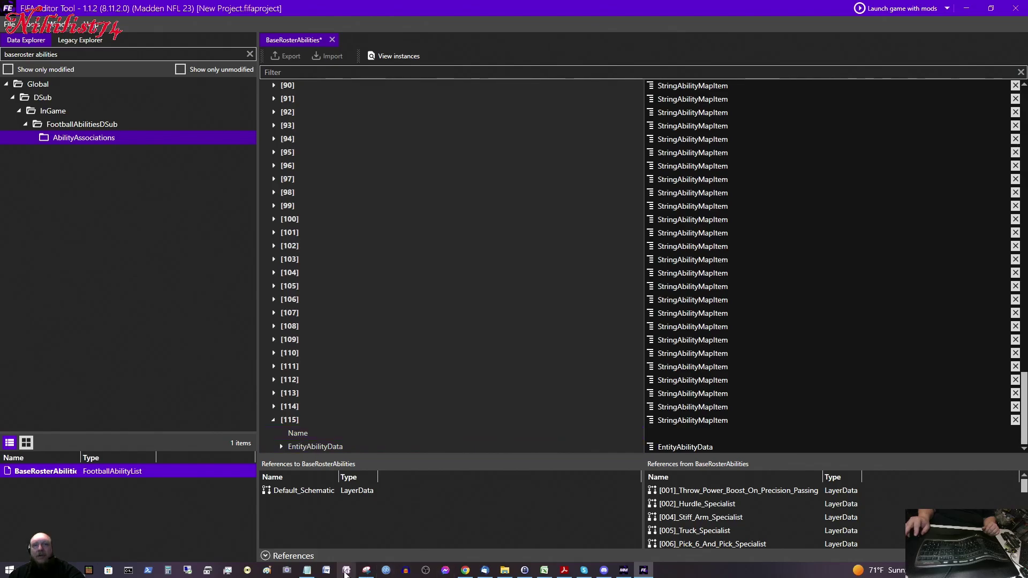
Switch to Notepad, copy the identifier GaroppoloJimmy_10866, and minimize the note.
{"action": "left_click", "coordinate": [307, 569]}
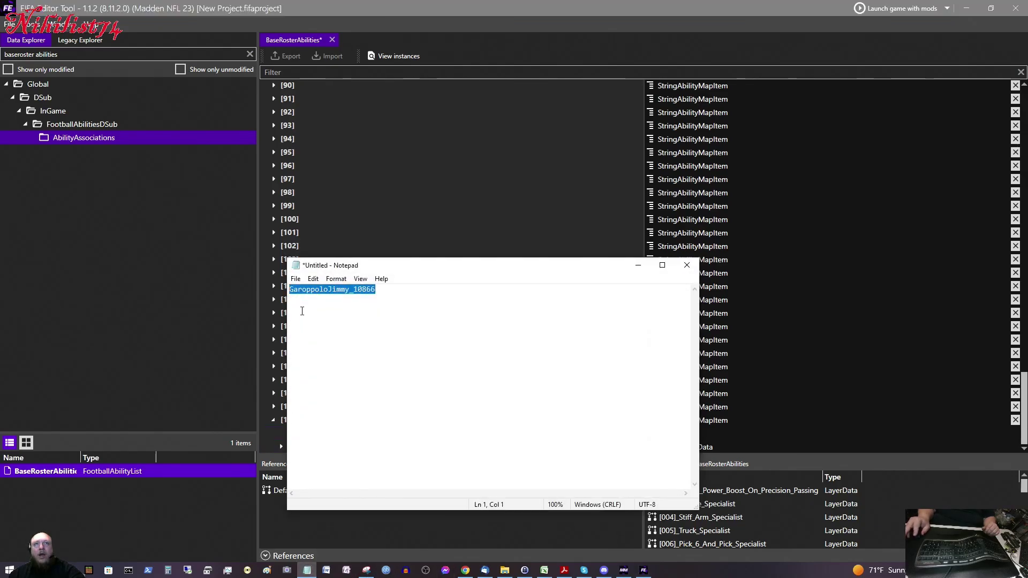
{"action": "right_click", "coordinate": [314, 292]}
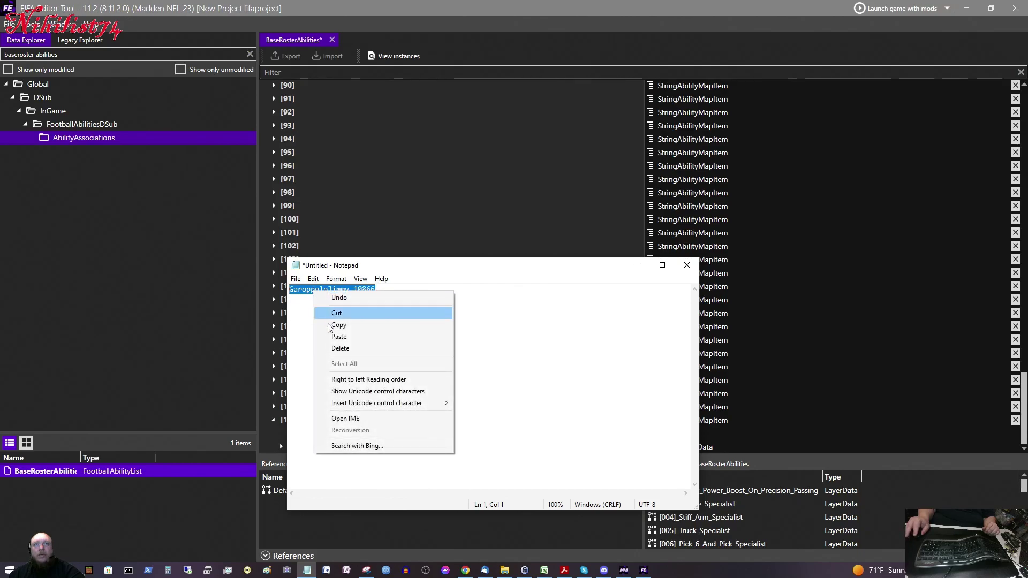
{"action": "left_click", "coordinate": [331, 328]}
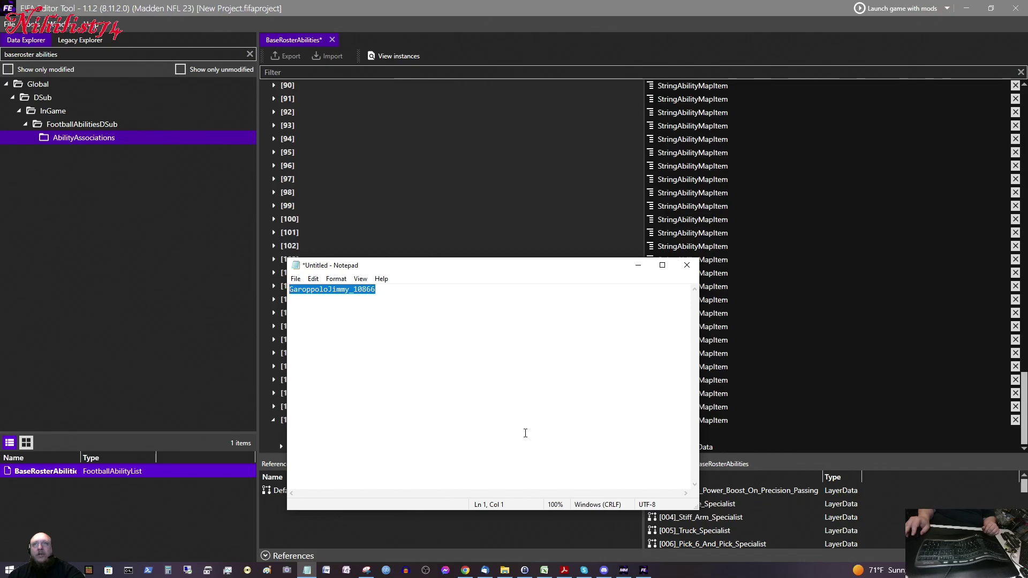
{"action": "right_click", "coordinate": [344, 290]}
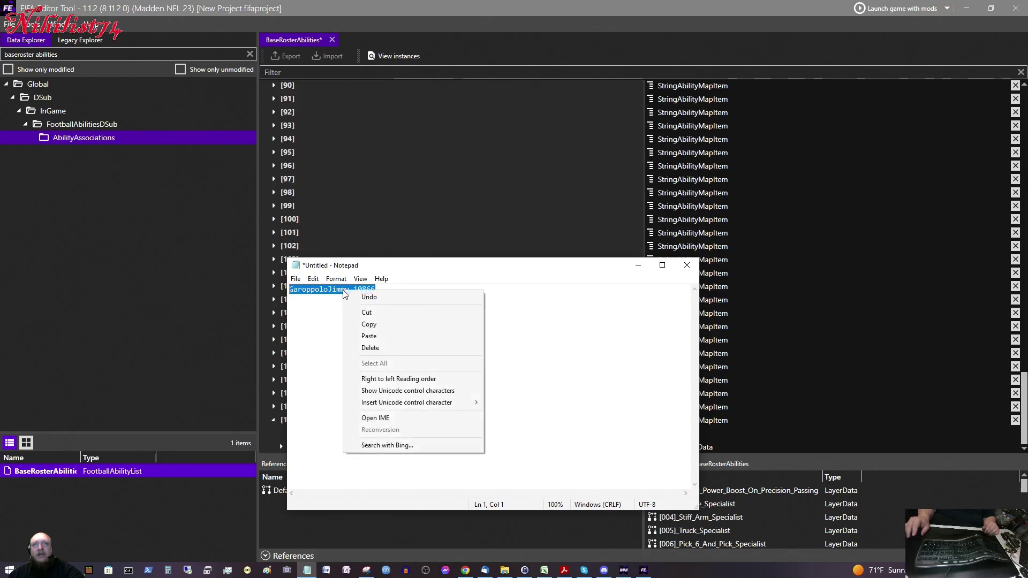
{"action": "left_click", "coordinate": [364, 322]}
{"action": "left_click", "coordinate": [638, 266]}
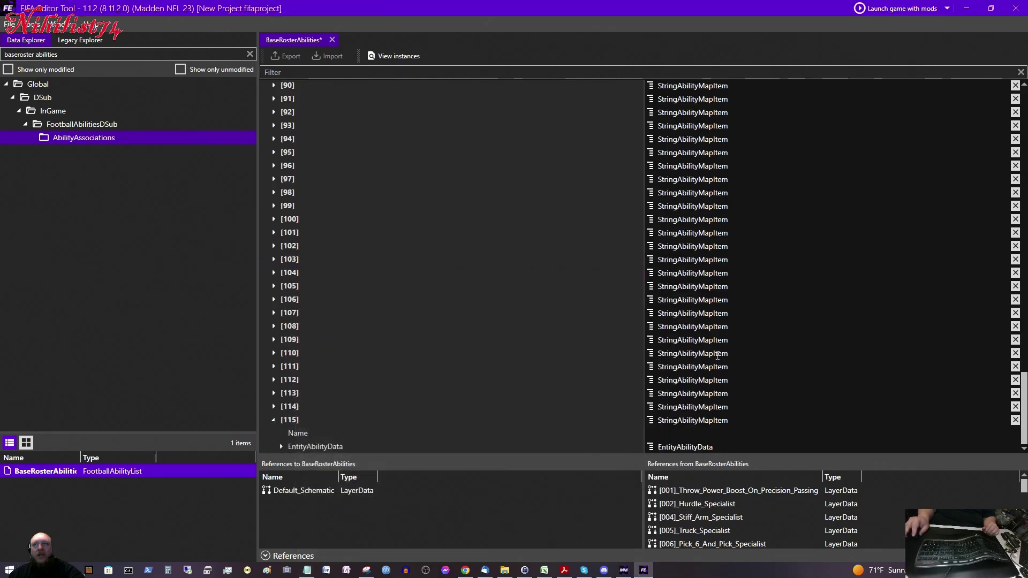
Set the Name of entry [115] to GaroppoloJimmy_10866 and expand its EntityAbilityData.
{"action": "left_click", "coordinate": [652, 438]}
{"action": "left_click", "coordinate": [689, 519]}
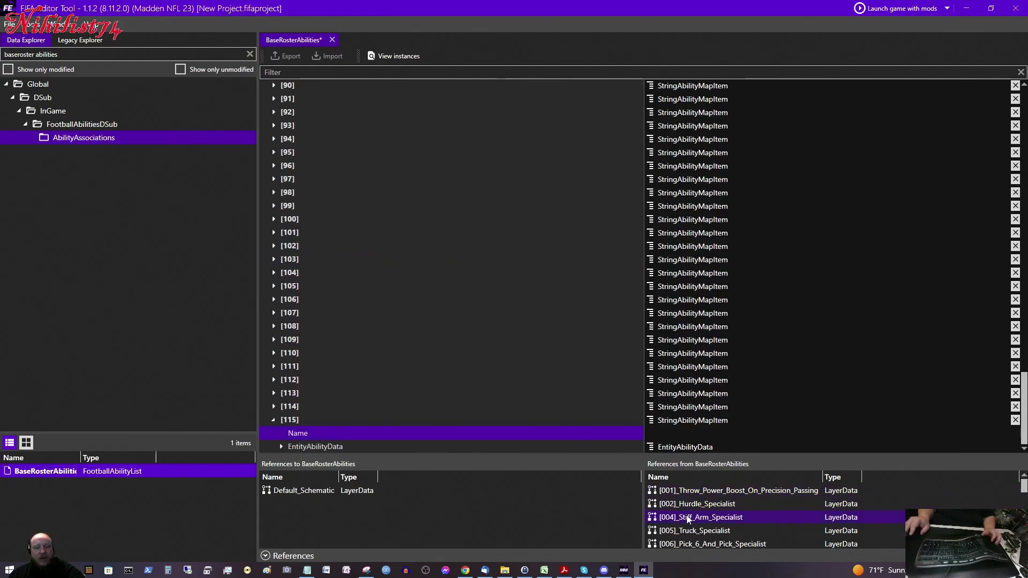
{"action": "key", "text": "ctrl+v"}
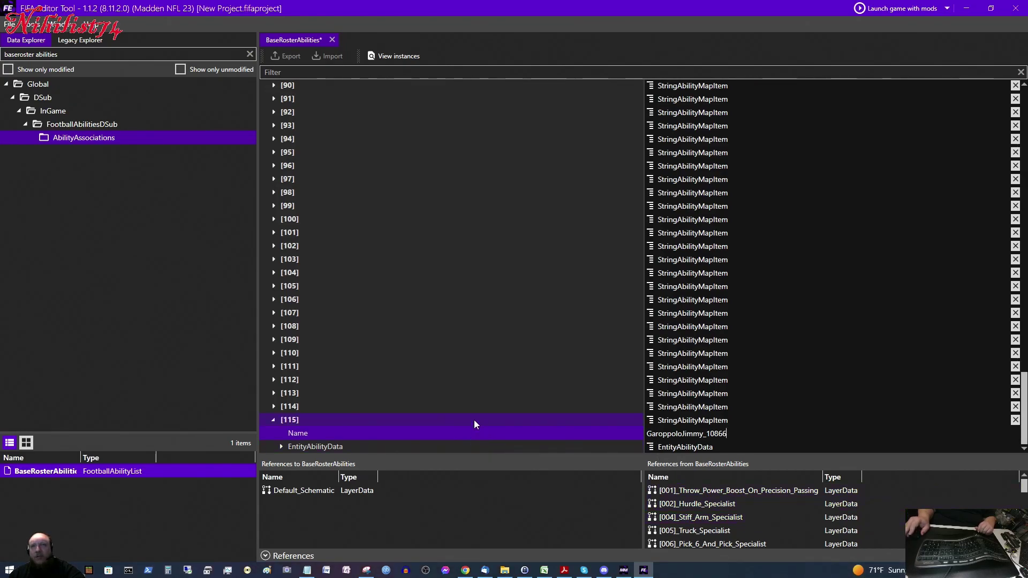
{"action": "left_click", "coordinate": [281, 446]}
{"action": "scroll", "coordinate": [602, 380], "scroll_direction": "down", "scroll_amount": 3}
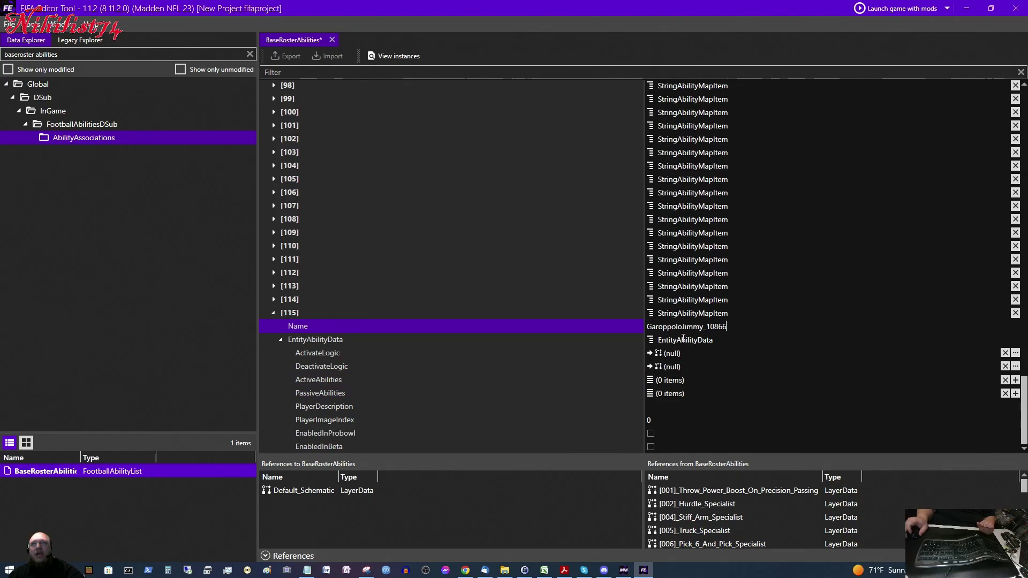
Copy the ActivateLogic reference [T_01]_Consec_completed_passes_for_5+_3 from entry [12].
{"action": "scroll", "coordinate": [658, 352], "scroll_direction": "up", "scroll_amount": 4}
{"action": "scroll", "coordinate": [659, 351], "scroll_direction": "up", "scroll_amount": 15}
{"action": "scroll", "coordinate": [662, 345], "scroll_direction": "up", "scroll_amount": 12}
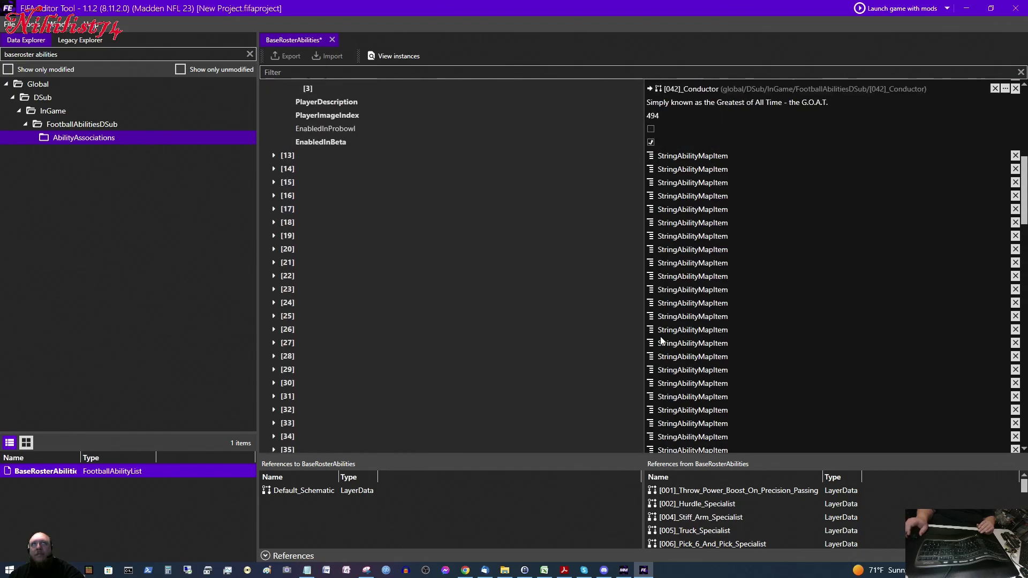
{"action": "scroll", "coordinate": [662, 341], "scroll_direction": "up", "scroll_amount": 6}
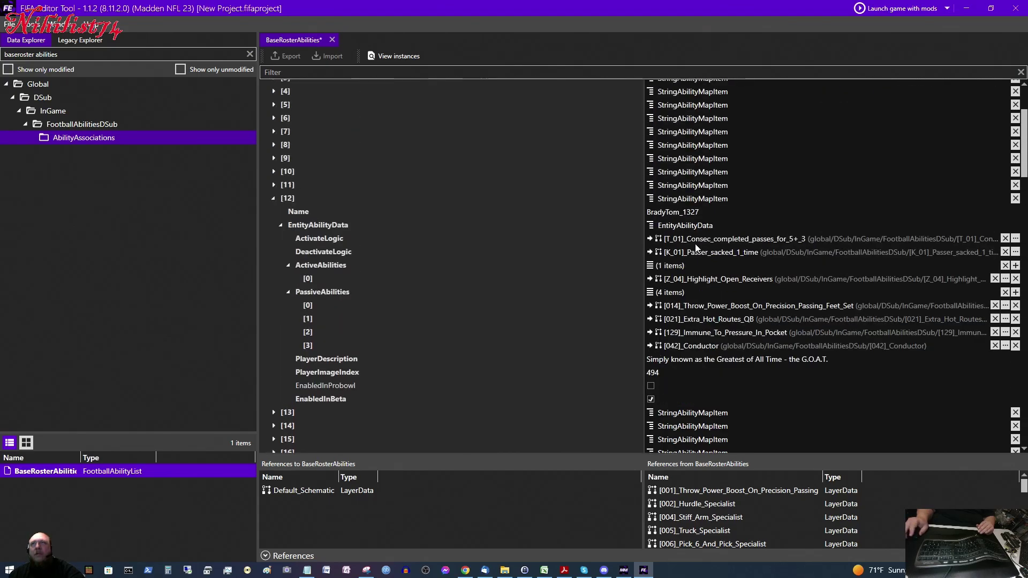
{"action": "right_click", "coordinate": [697, 240]}
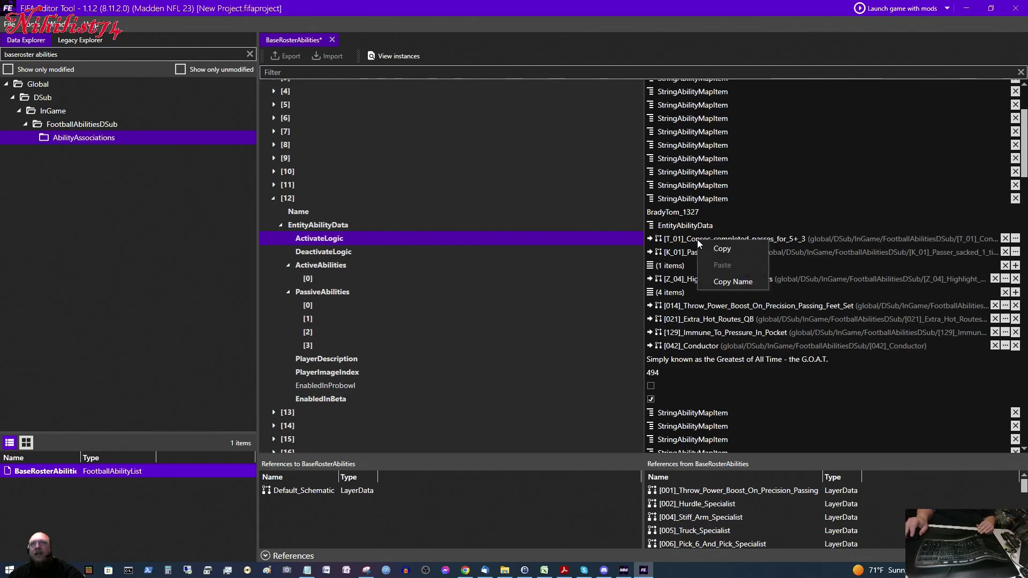
{"action": "left_click", "coordinate": [720, 249]}
{"action": "scroll", "coordinate": [677, 308], "scroll_direction": "down", "scroll_amount": 3}
{"action": "scroll", "coordinate": [664, 279], "scroll_direction": "up", "scroll_amount": 4}
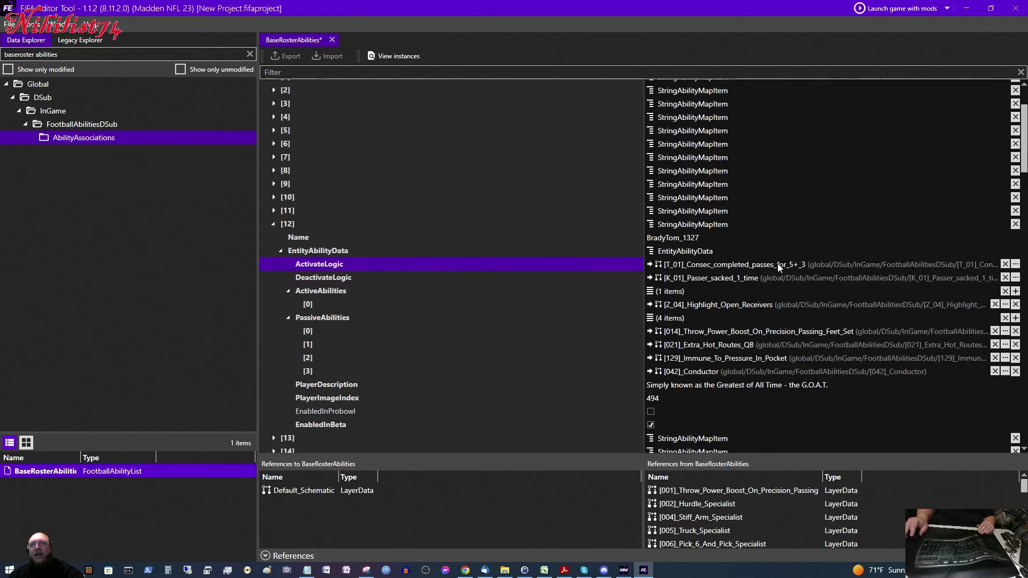
Paste the copied reference into the ActivateLogic of entry [115] at the end of the list.
{"action": "scroll", "coordinate": [553, 393], "scroll_direction": "down", "scroll_amount": 15}
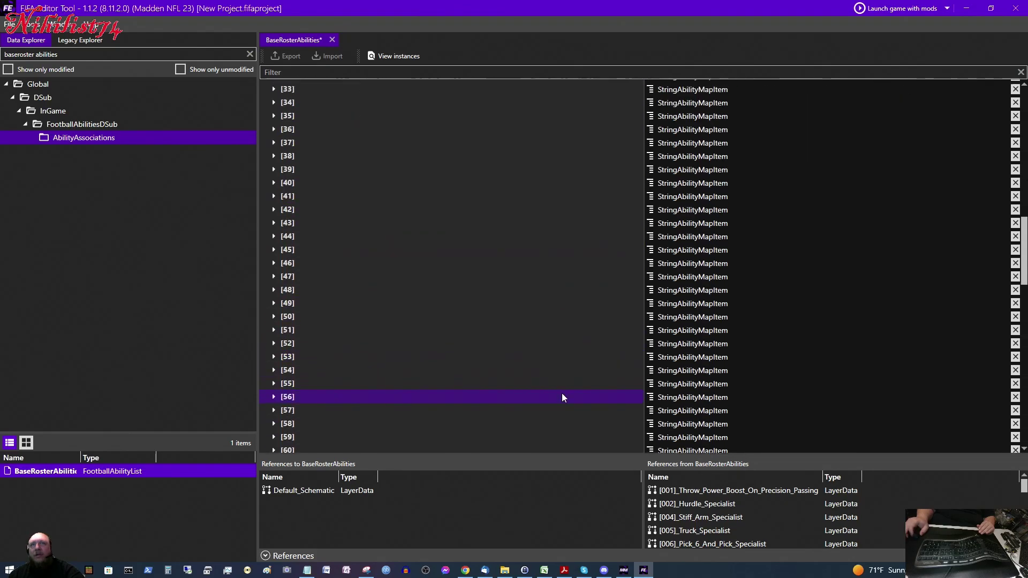
{"action": "scroll", "coordinate": [562, 396], "scroll_direction": "down", "scroll_amount": 13}
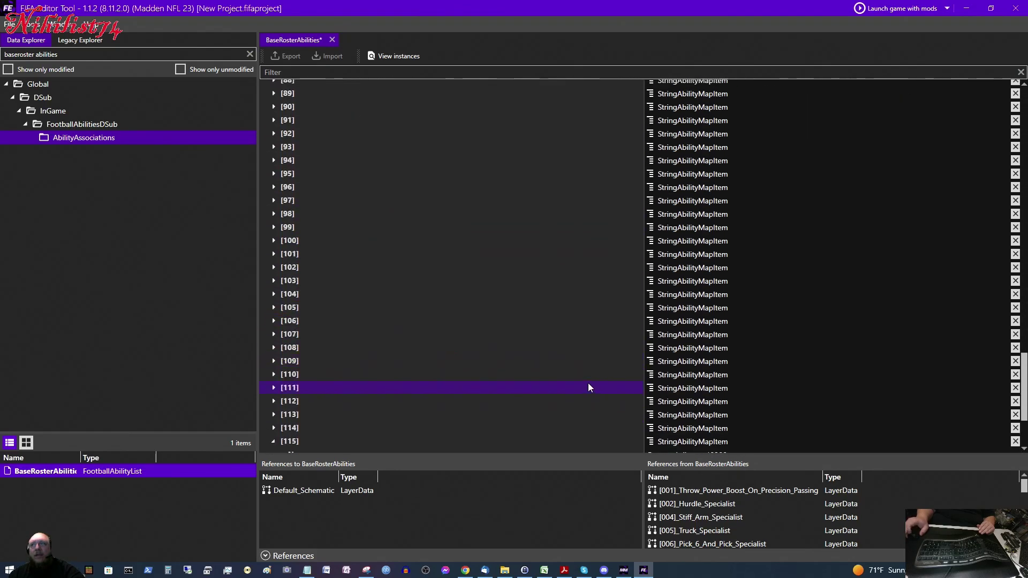
{"action": "scroll", "coordinate": [588, 383], "scroll_direction": "down", "scroll_amount": 3}
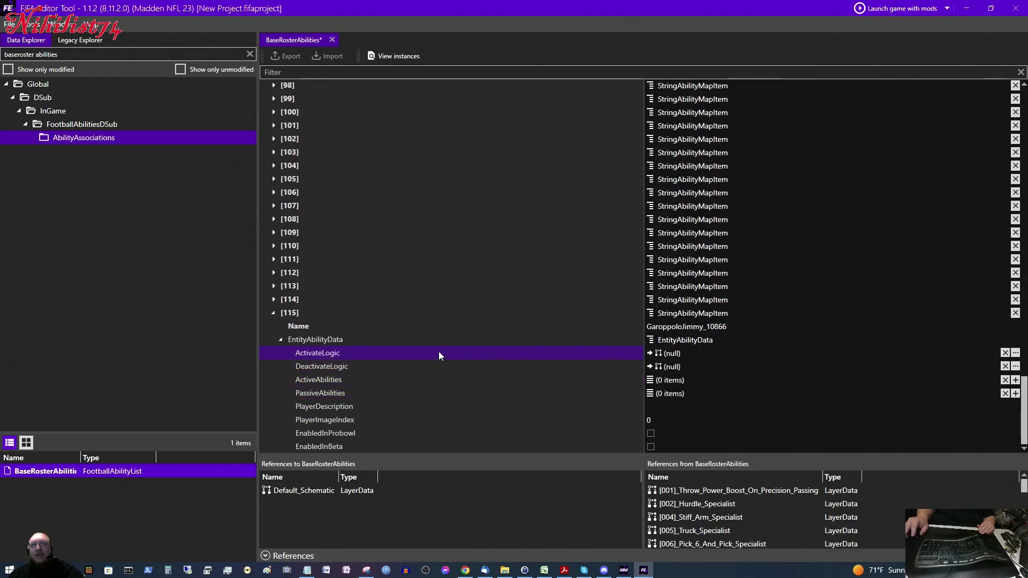
{"action": "right_click", "coordinate": [659, 358]}
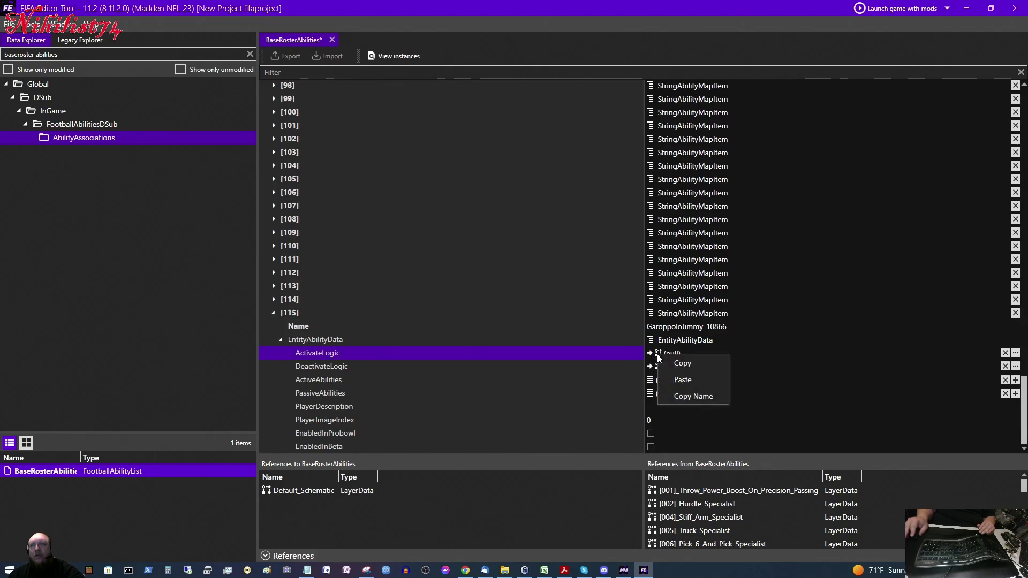
{"action": "left_click", "coordinate": [668, 381]}
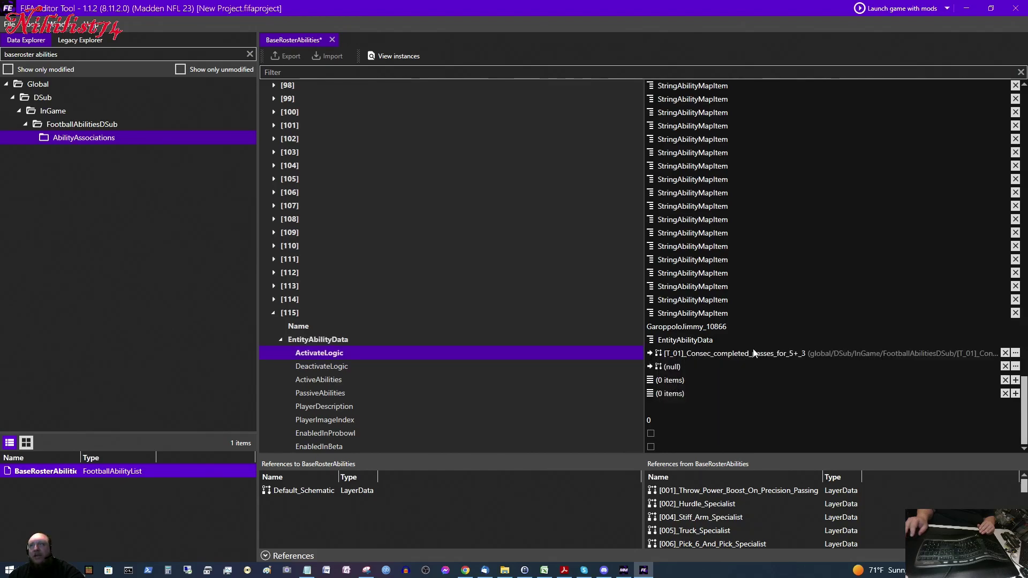
Copy the DeactivateLogic reference [K_01]_Passer_sacked_1_time from entry [12] into the DeactivateLogic of entry [115].
{"action": "scroll", "coordinate": [544, 346], "scroll_direction": "up", "scroll_amount": 13}
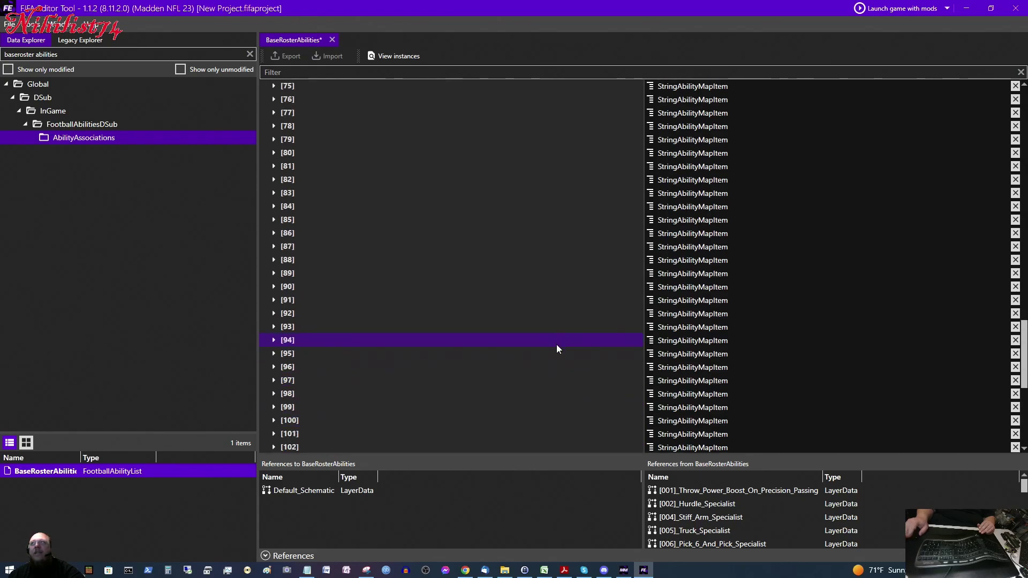
{"action": "scroll", "coordinate": [589, 301], "scroll_direction": "up", "scroll_amount": 18}
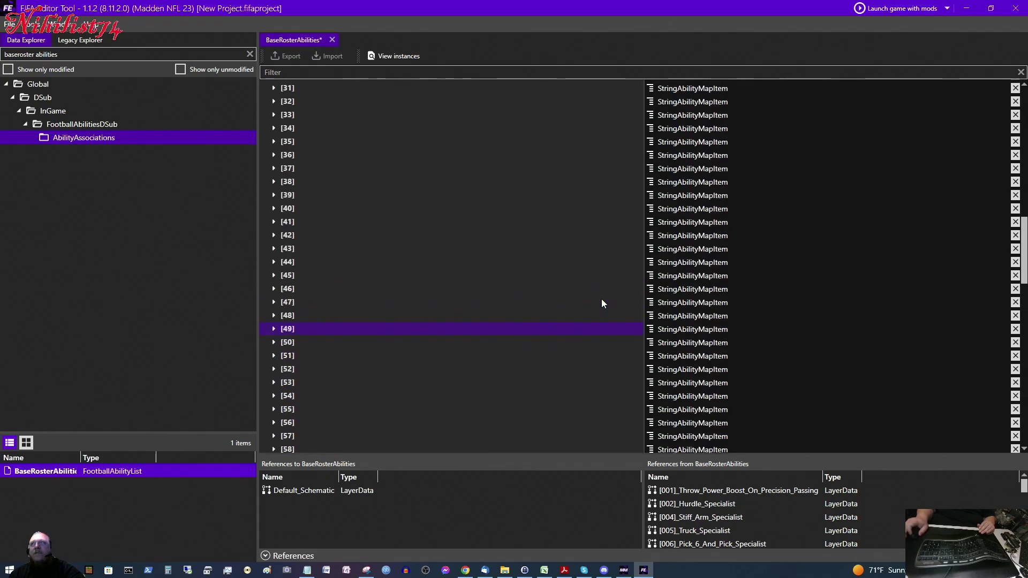
{"action": "scroll", "coordinate": [598, 304], "scroll_direction": "up", "scroll_amount": 5}
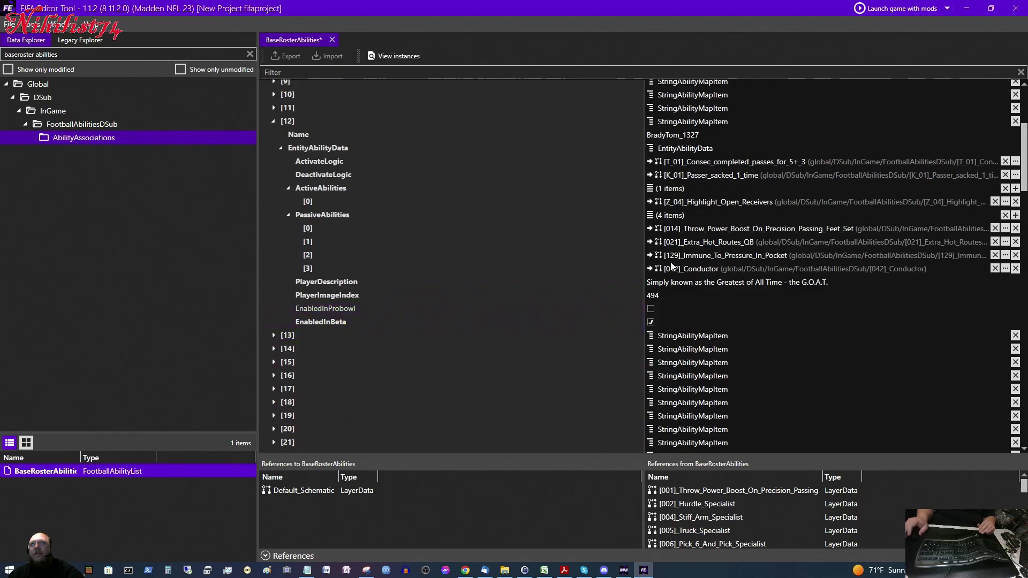
{"action": "right_click", "coordinate": [701, 173]}
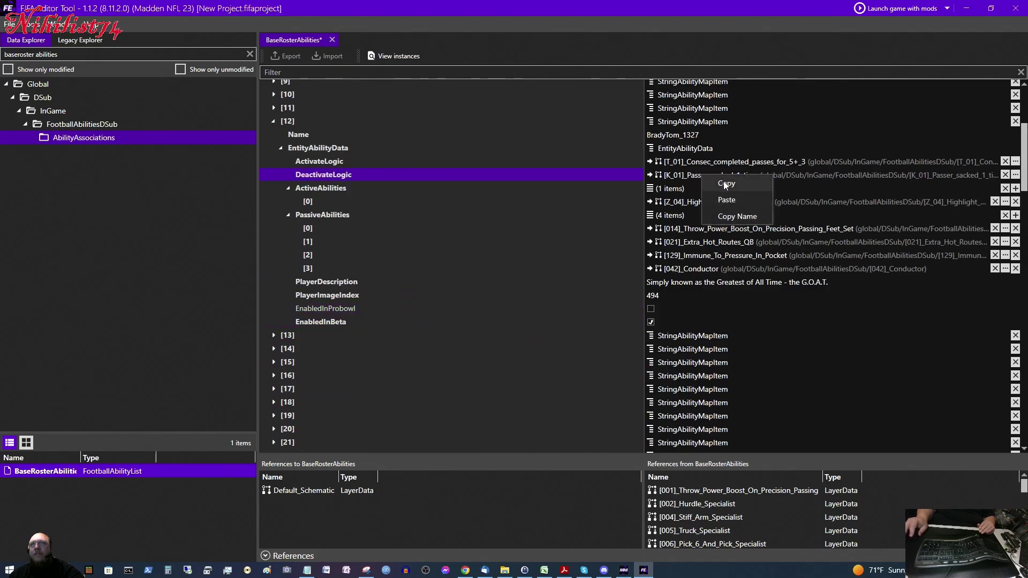
{"action": "left_click", "coordinate": [723, 180]}
{"action": "scroll", "coordinate": [615, 378], "scroll_direction": "down", "scroll_amount": 20}
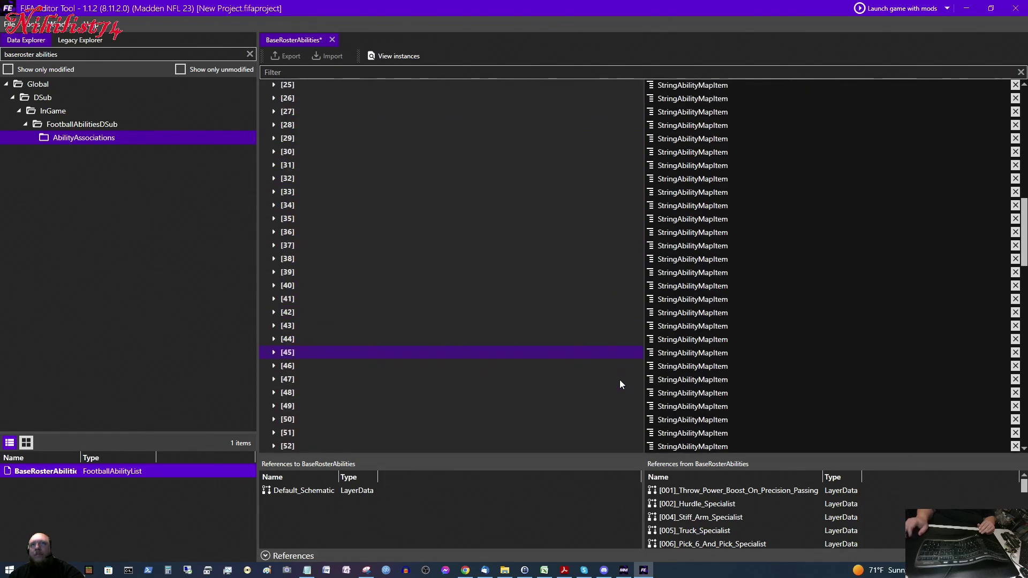
{"action": "scroll", "coordinate": [629, 391], "scroll_direction": "down", "scroll_amount": 18}
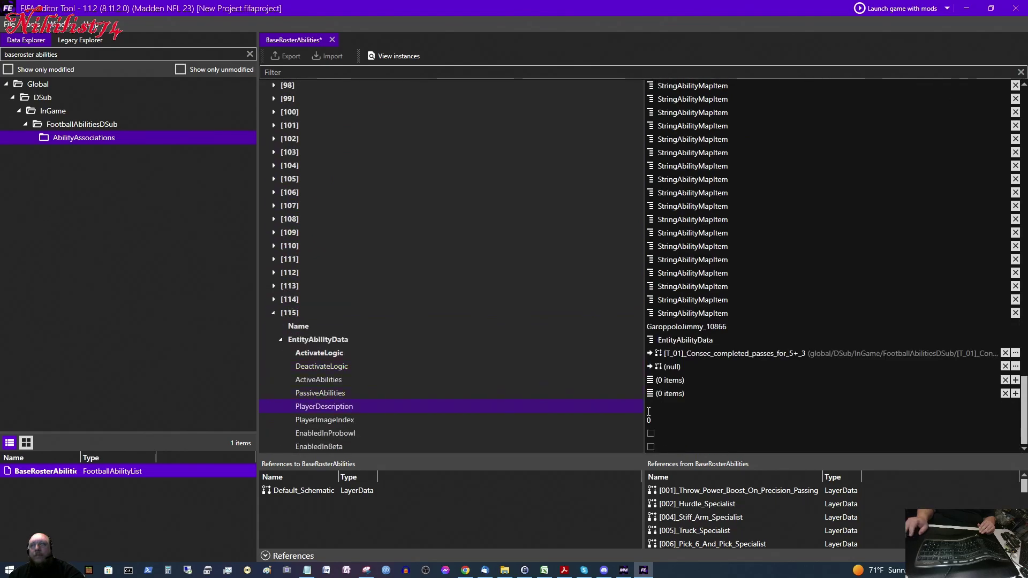
{"action": "right_click", "coordinate": [673, 368]}
{"action": "left_click", "coordinate": [698, 393]}
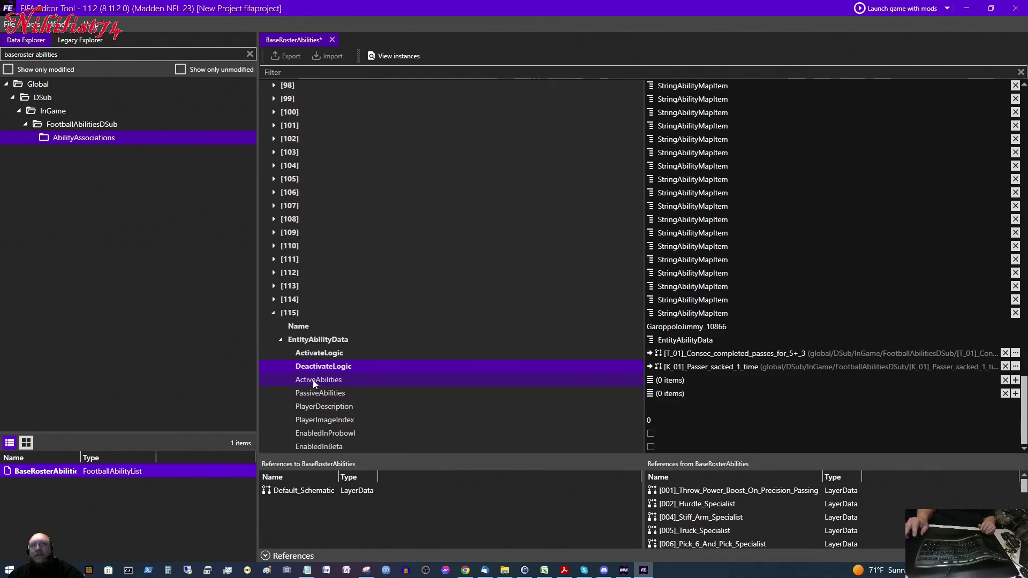
Copy the active ability [Z_04]_Highlight_Open_Receivers from entry [12].
{"action": "scroll", "coordinate": [570, 388], "scroll_direction": "up", "scroll_amount": 11}
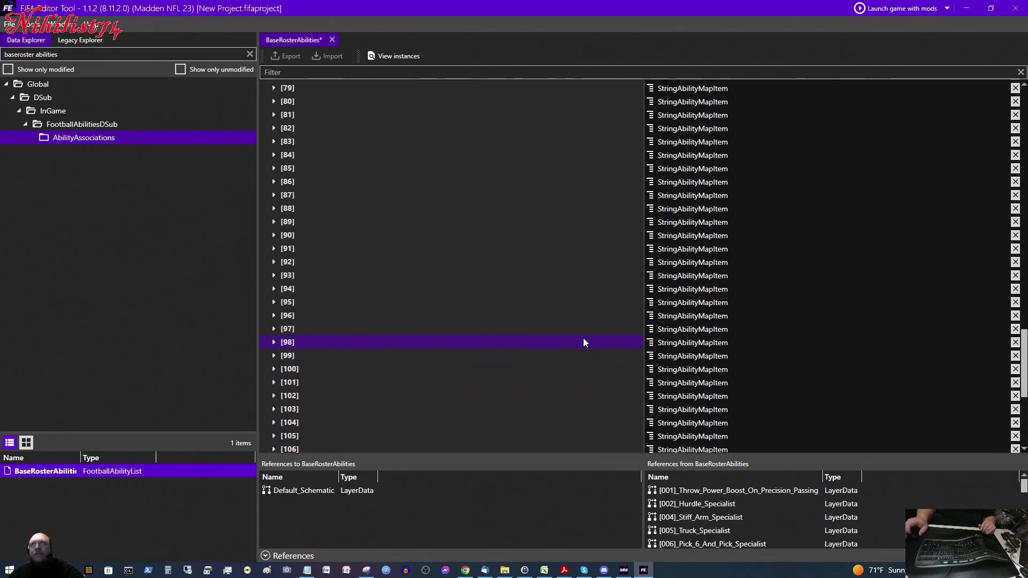
{"action": "scroll", "coordinate": [651, 298], "scroll_direction": "up", "scroll_amount": 10}
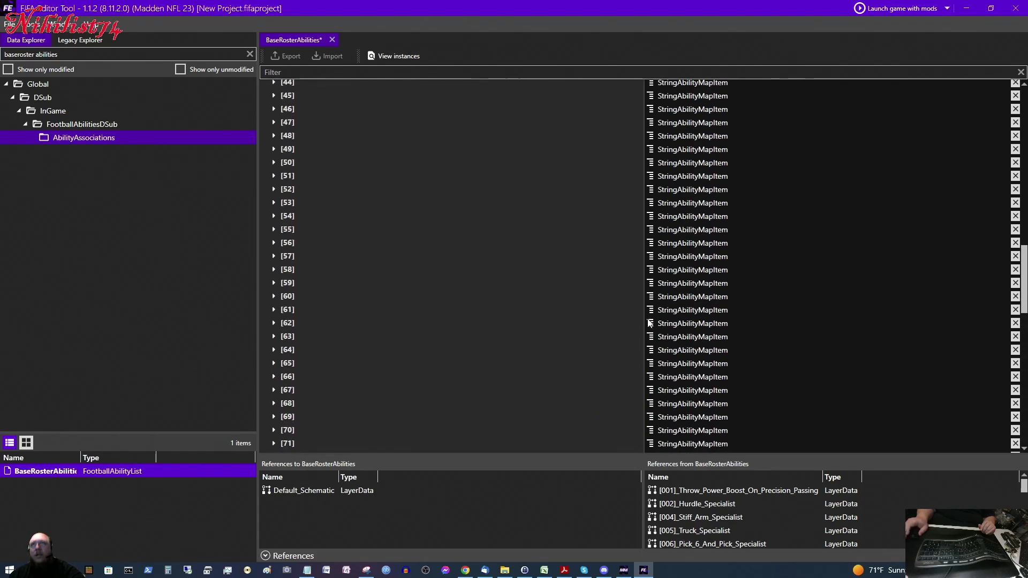
{"action": "scroll", "coordinate": [642, 335], "scroll_direction": "up", "scroll_amount": 11}
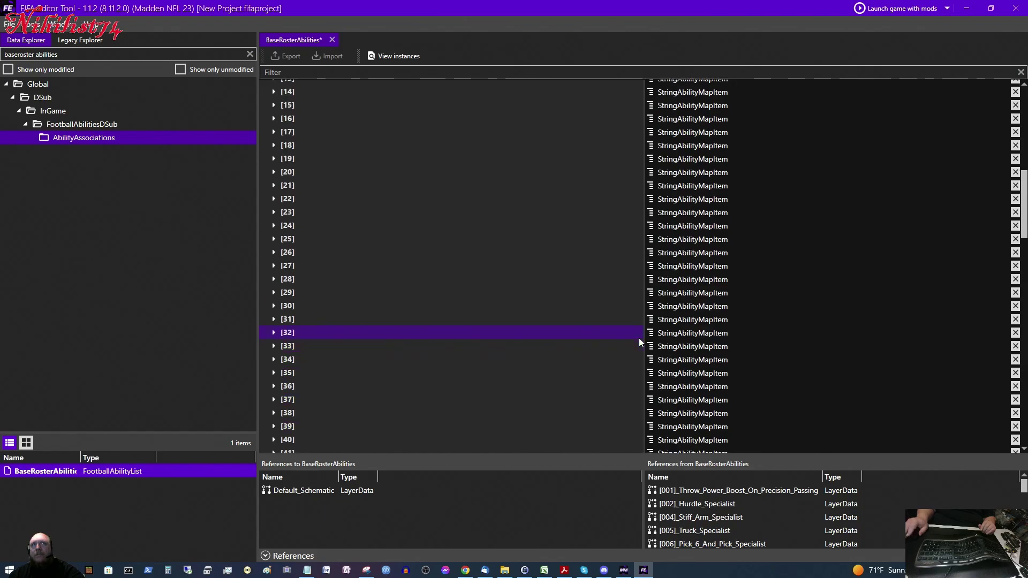
{"action": "scroll", "coordinate": [635, 345], "scroll_direction": "up", "scroll_amount": 4}
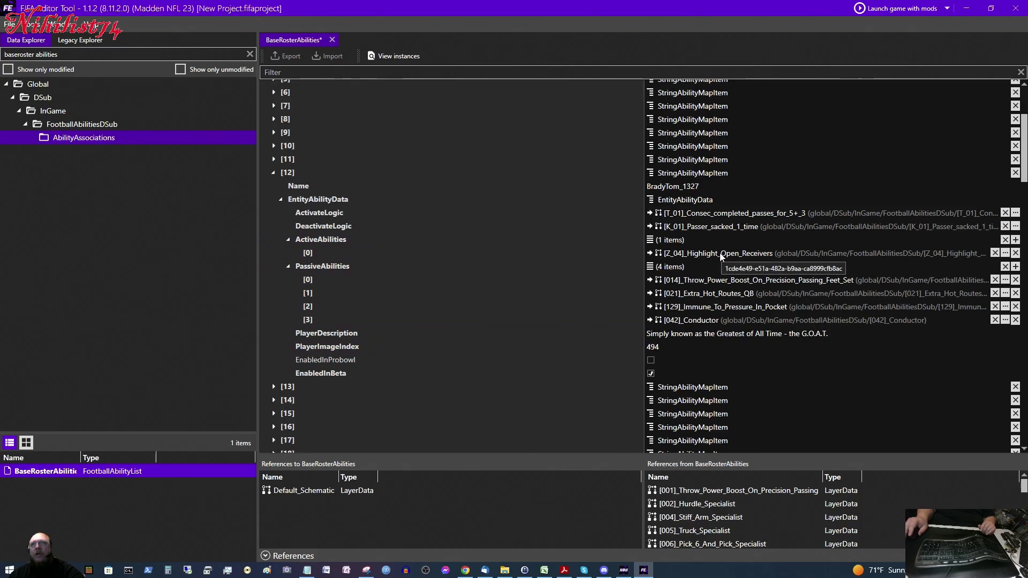
{"action": "right_click", "coordinate": [702, 254]}
{"action": "left_click", "coordinate": [733, 264]}
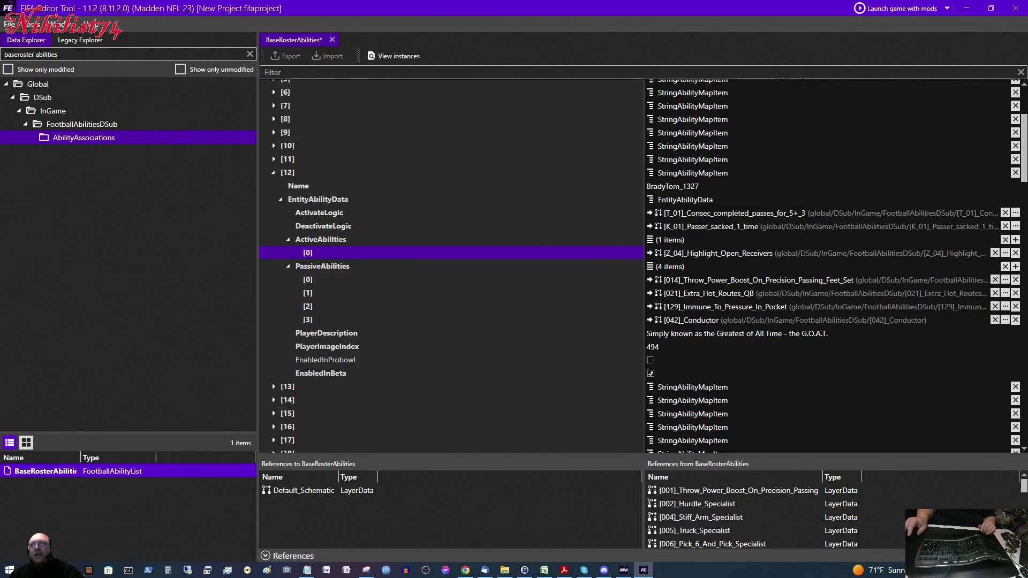
Add an item to the ActiveAbilities of entry [115] and paste the copied ability [Z_04]_Highlight_Open_Receivers into it.
{"action": "scroll", "coordinate": [1016, 165], "scroll_direction": "down", "scroll_amount": 20}
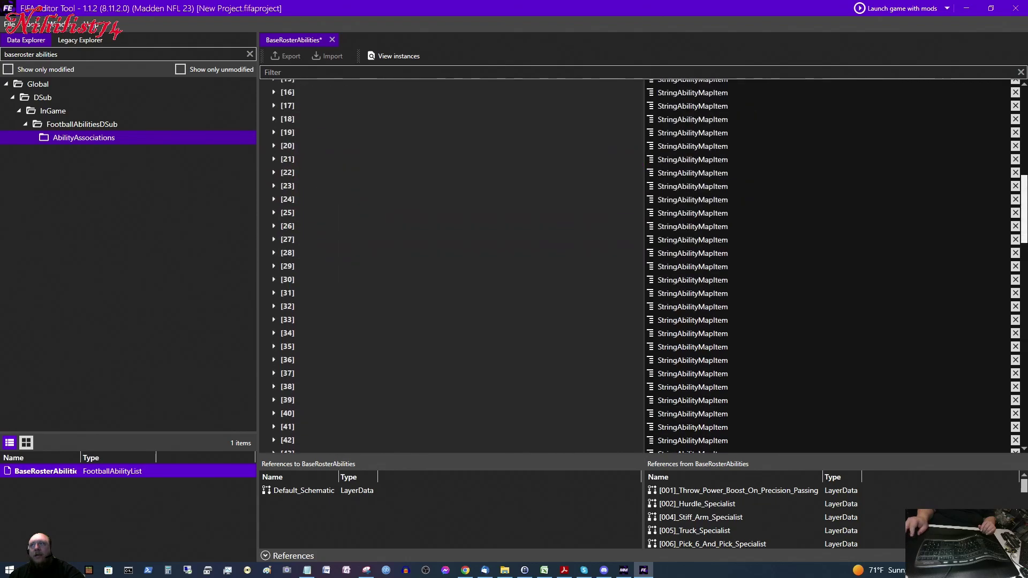
{"action": "scroll", "coordinate": [1016, 268], "scroll_direction": "down", "scroll_amount": 6}
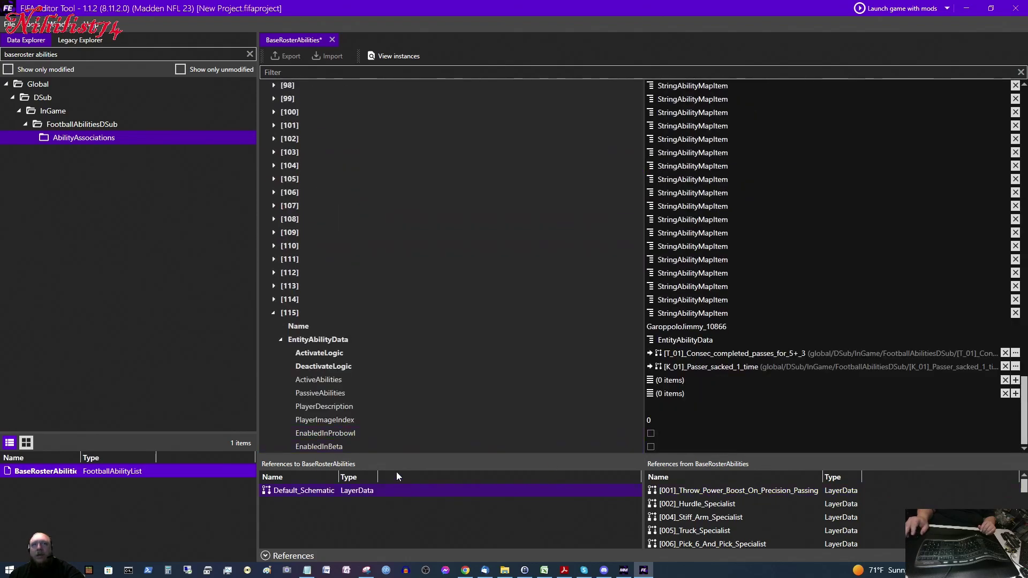
{"action": "left_click", "coordinate": [352, 405]}
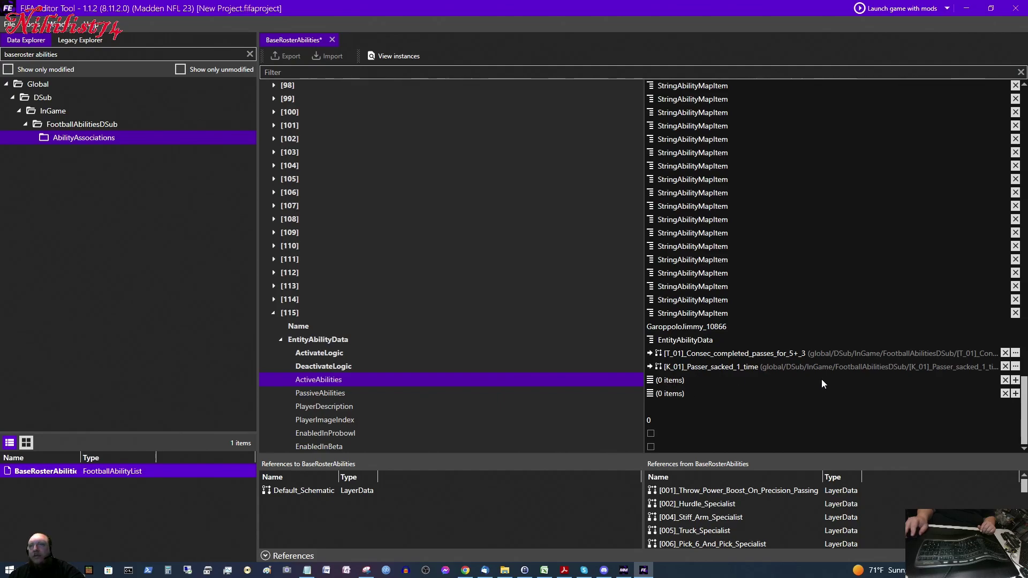
{"action": "left_click", "coordinate": [1016, 381]}
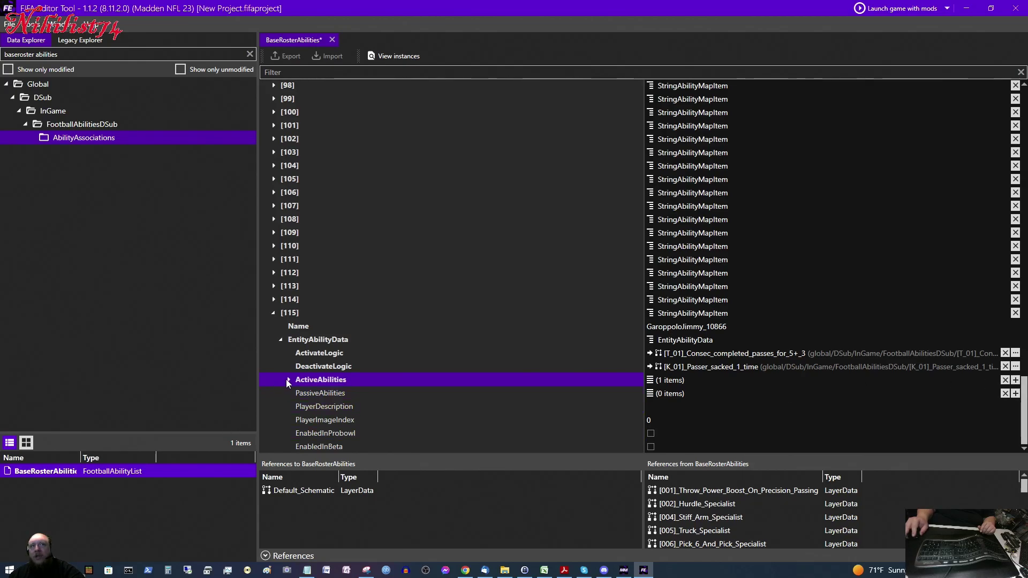
{"action": "left_click", "coordinate": [289, 380]}
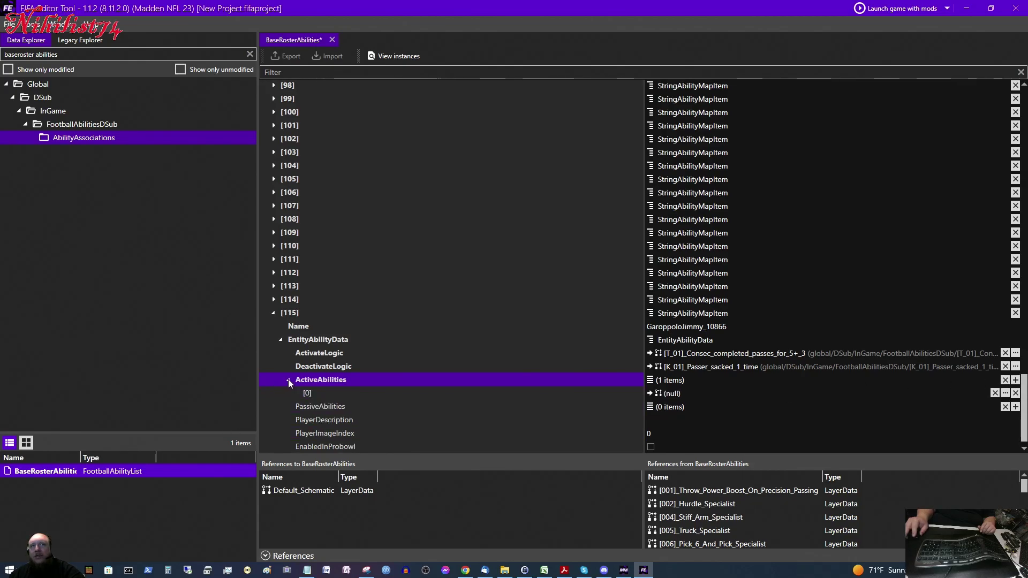
{"action": "right_click", "coordinate": [669, 395]}
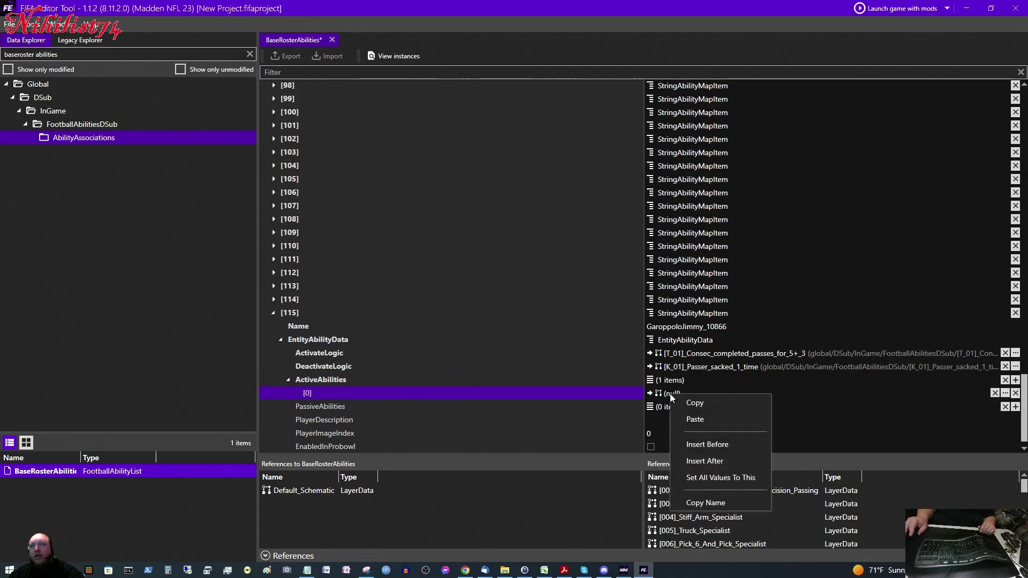
{"action": "left_click", "coordinate": [682, 413]}
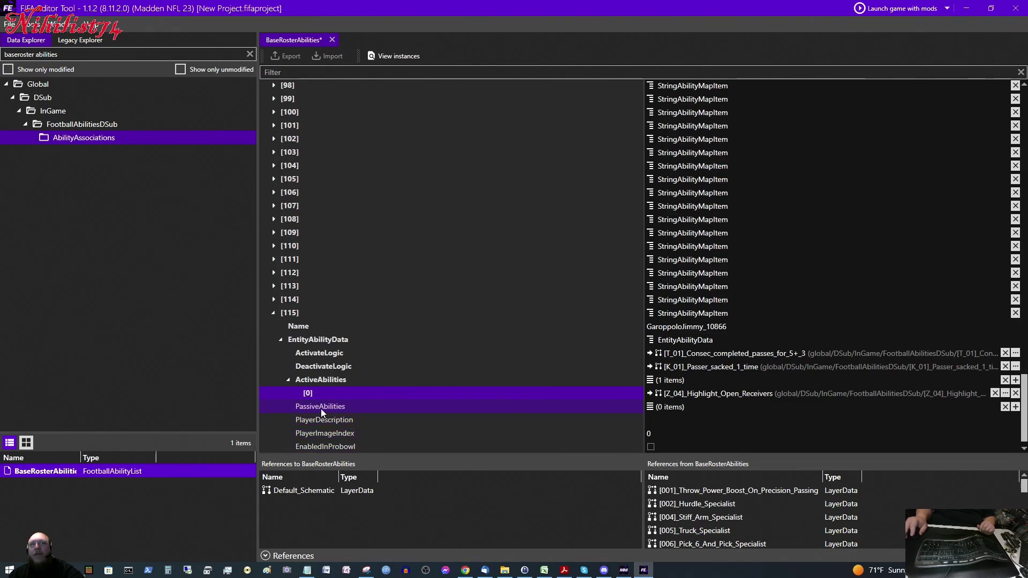
Copy the passive ability [021]_Extra_Hot_Routes_QB from entry [12].
{"action": "scroll", "coordinate": [737, 355], "scroll_direction": "up", "scroll_amount": 14}
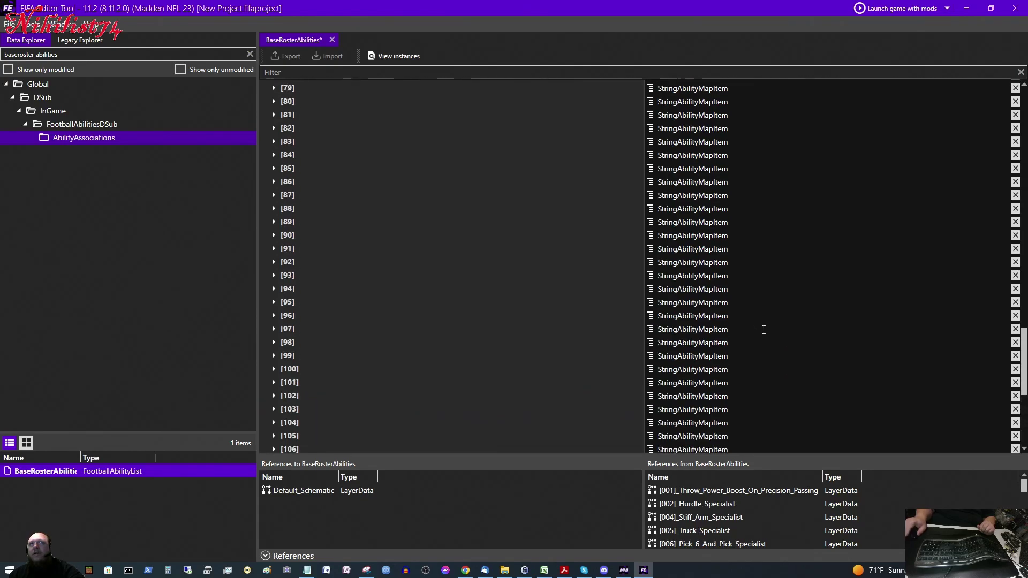
{"action": "scroll", "coordinate": [783, 342], "scroll_direction": "up", "scroll_amount": 15}
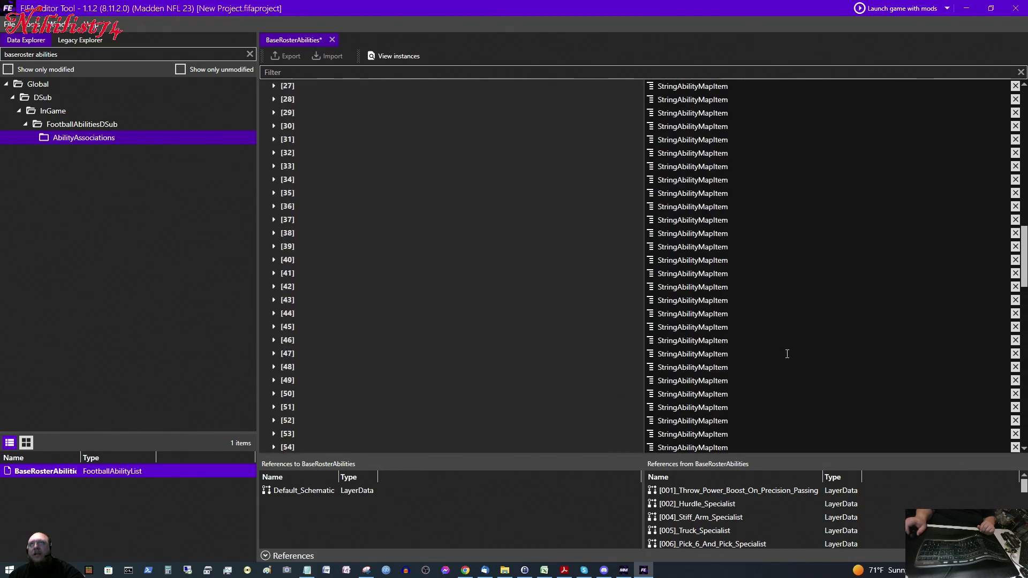
{"action": "scroll", "coordinate": [784, 358], "scroll_direction": "up", "scroll_amount": 6}
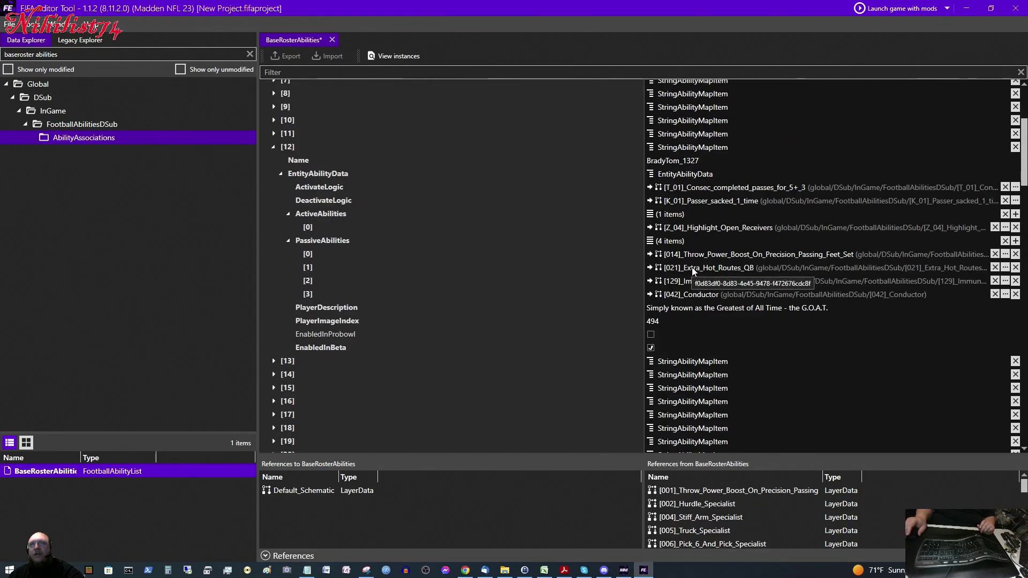
{"action": "left_click", "coordinate": [360, 244]}
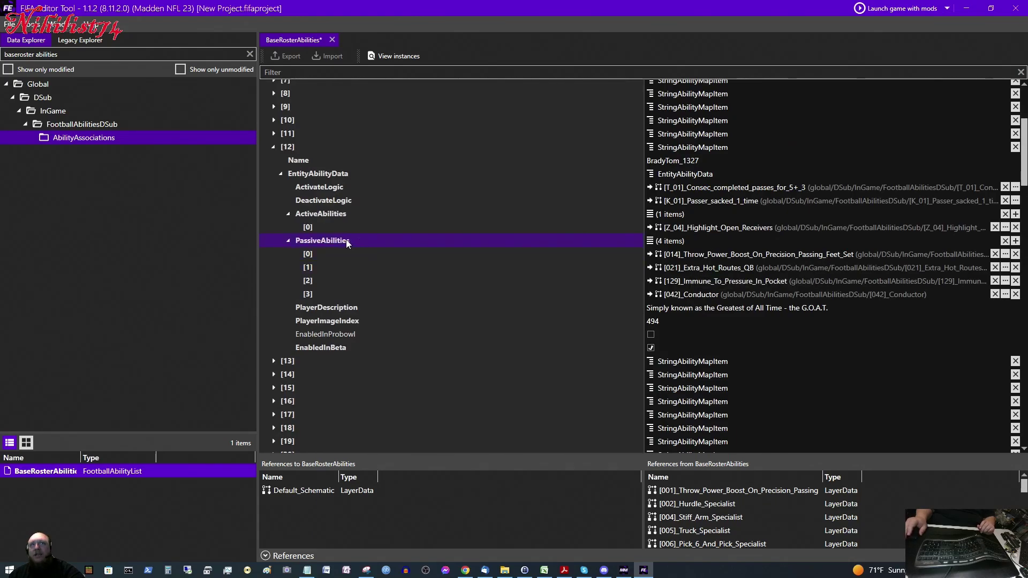
{"action": "right_click", "coordinate": [704, 270]}
{"action": "left_click", "coordinate": [726, 277]}
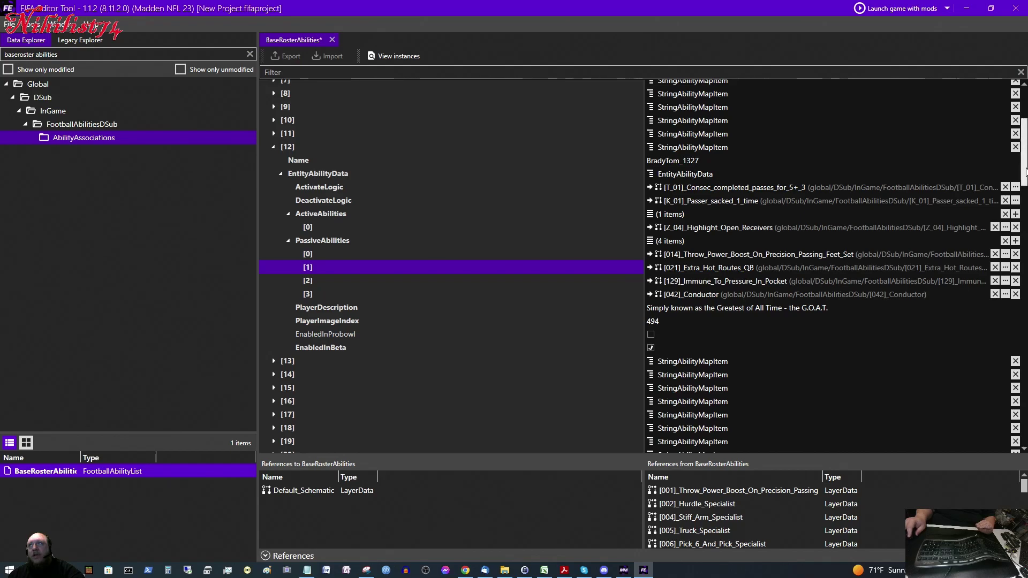
Add an item to the PassiveAbilities of entry [115] and paste the copied ability [021]_Extra_Hot_Routes_QB into it.
{"action": "left_click_drag", "start_coordinate": [1023, 153], "coordinate": [1025, 423]}
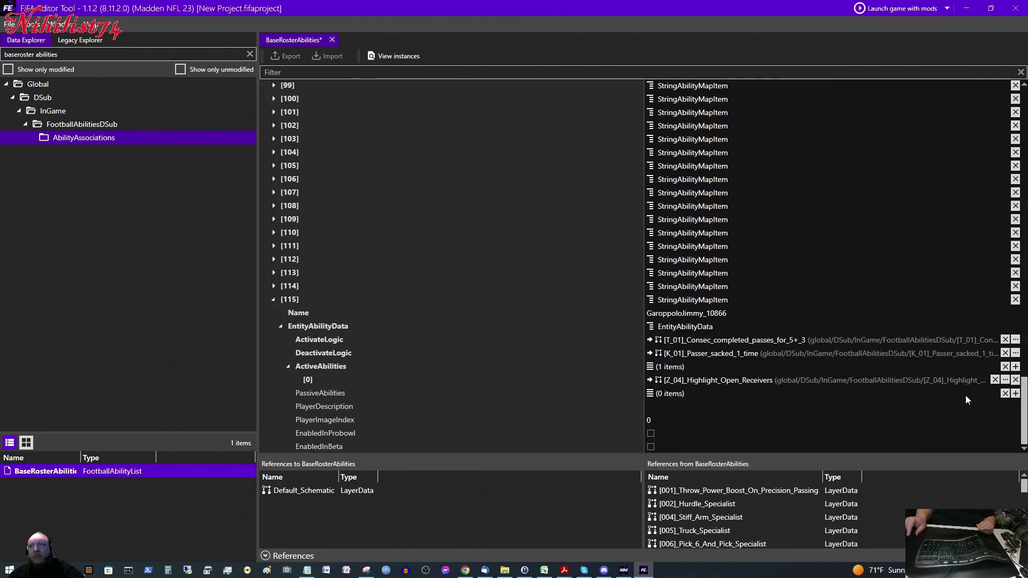
{"action": "left_click", "coordinate": [1015, 394]}
{"action": "left_click", "coordinate": [288, 393]}
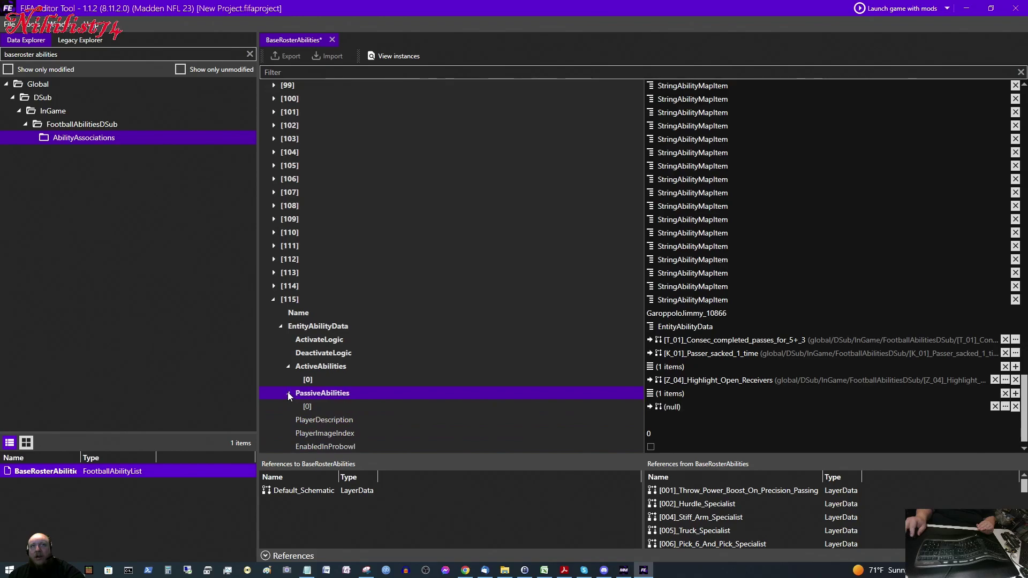
{"action": "right_click", "coordinate": [669, 407]}
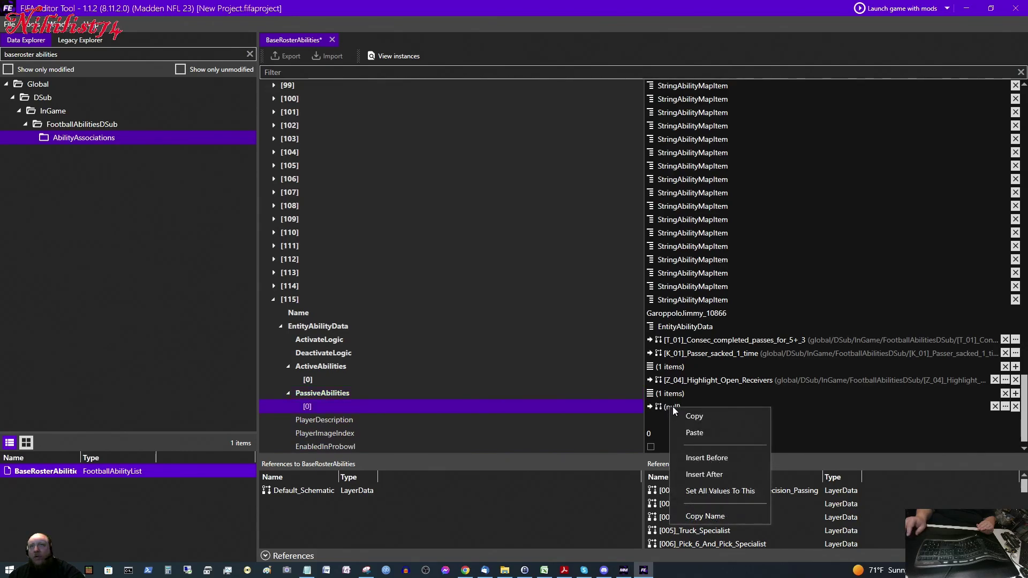
{"action": "left_click", "coordinate": [690, 433]}
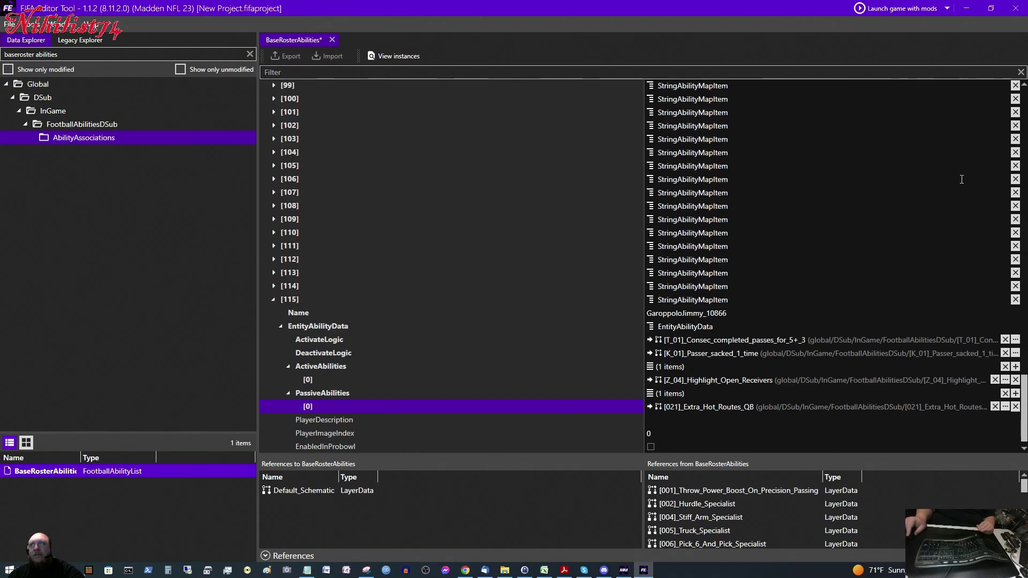
Copy the passive ability [042]_Conductor from entry [12].
{"action": "scroll", "coordinate": [1024, 94], "scroll_direction": "up", "scroll_amount": 20}
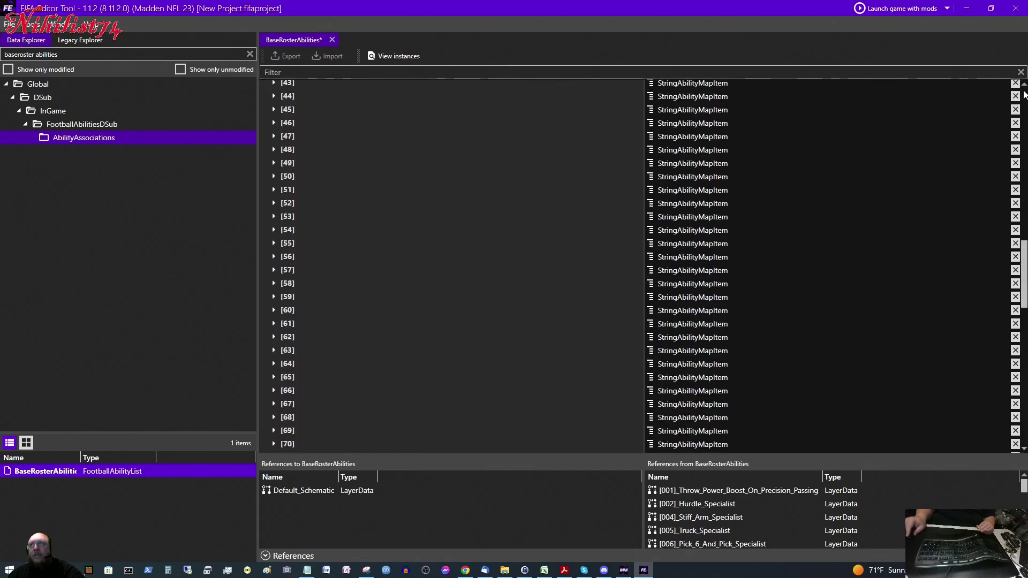
{"action": "scroll", "coordinate": [1024, 95], "scroll_direction": "up", "scroll_amount": 12}
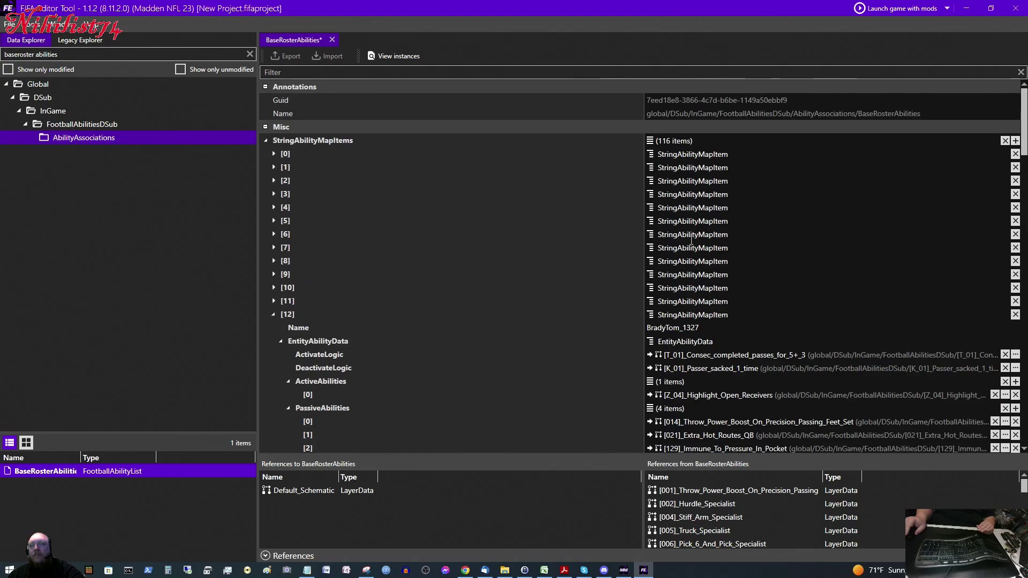
{"action": "scroll", "coordinate": [681, 270], "scroll_direction": "down", "scroll_amount": 2}
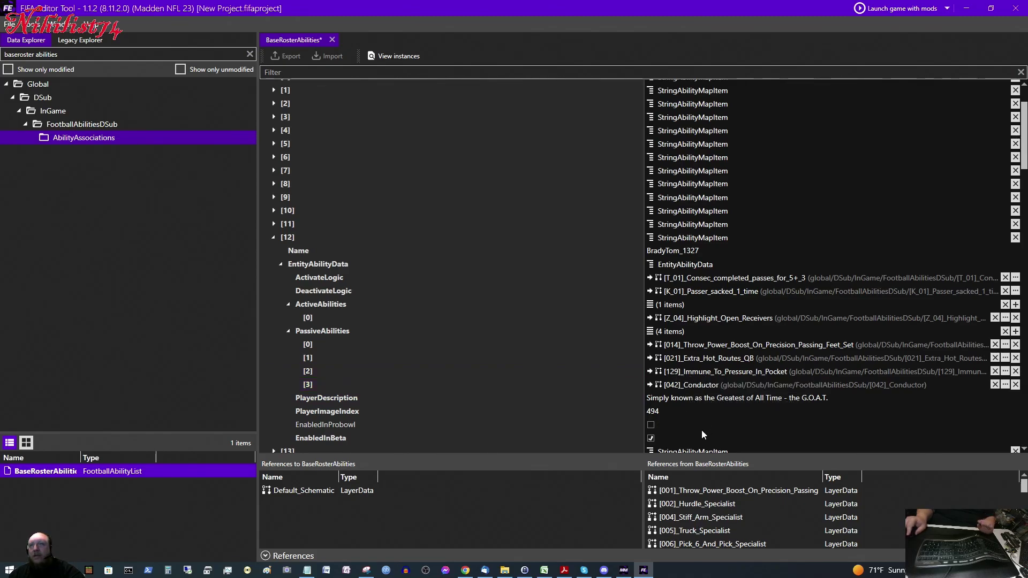
{"action": "right_click", "coordinate": [691, 385]}
{"action": "left_click", "coordinate": [716, 393]}
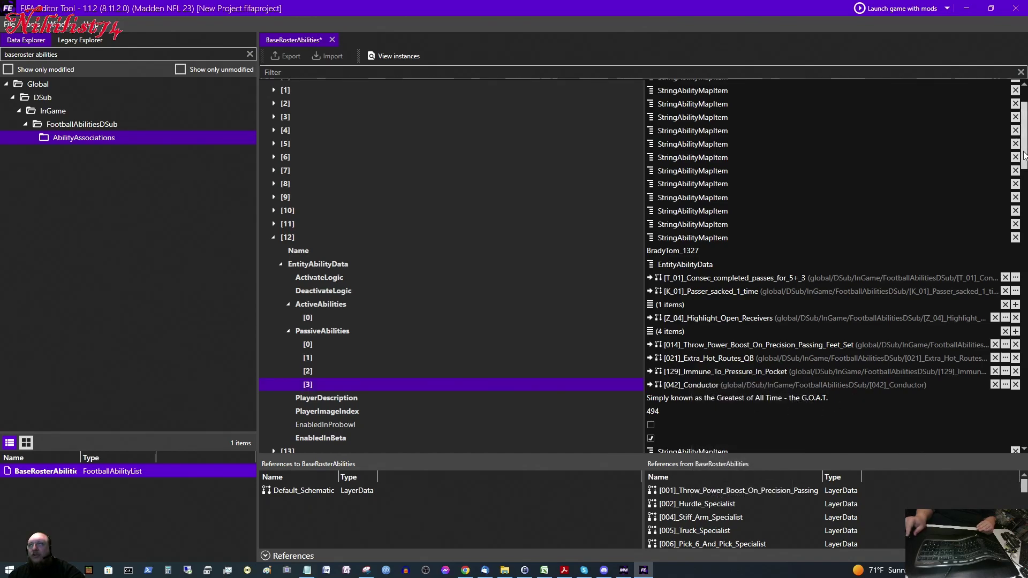
Add a second item to the PassiveAbilities of entry [115] and paste the copied ability [042]_Conductor into it.
{"action": "scroll", "coordinate": [1017, 159], "scroll_direction": "down", "scroll_amount": 6}
{"action": "scroll", "coordinate": [769, 406], "scroll_direction": "down", "scroll_amount": 20}
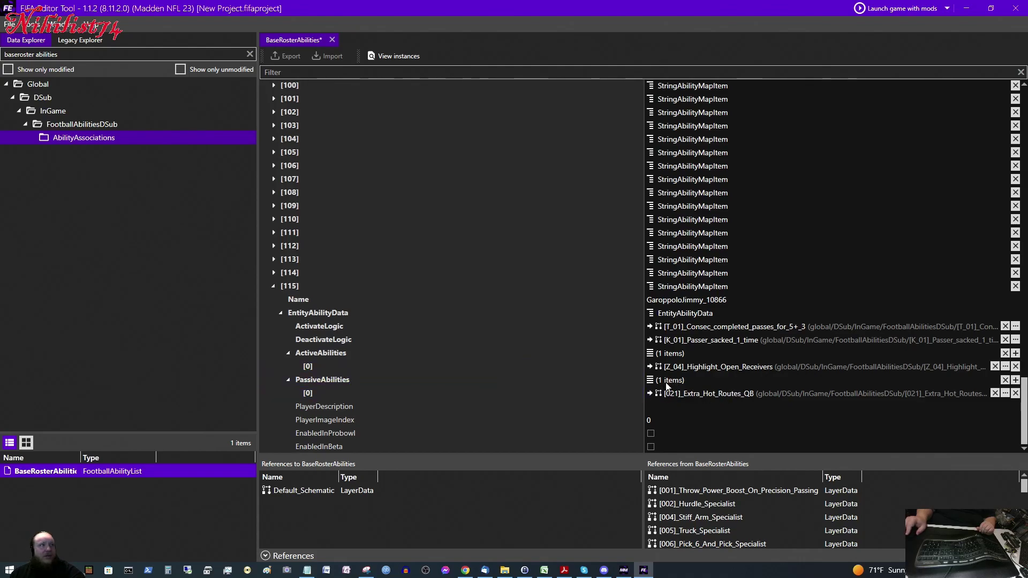
{"action": "left_click", "coordinate": [1015, 380]}
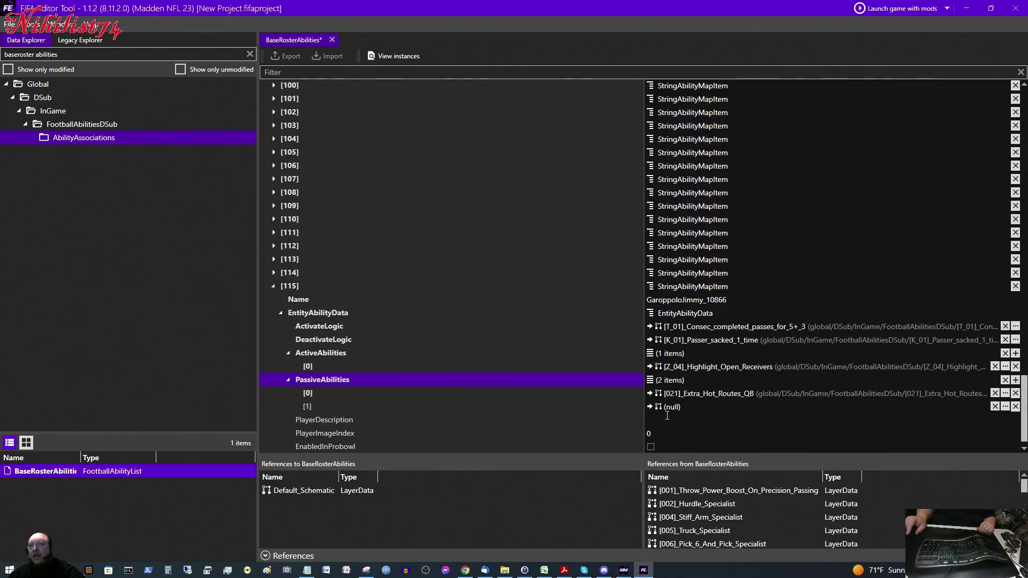
{"action": "right_click", "coordinate": [671, 407]}
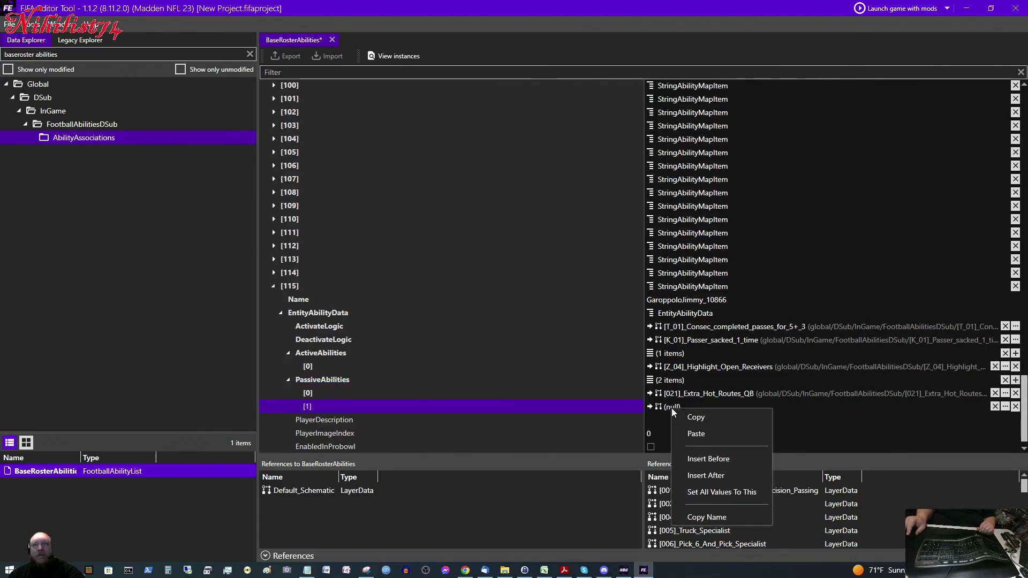
{"action": "left_click", "coordinate": [688, 433]}
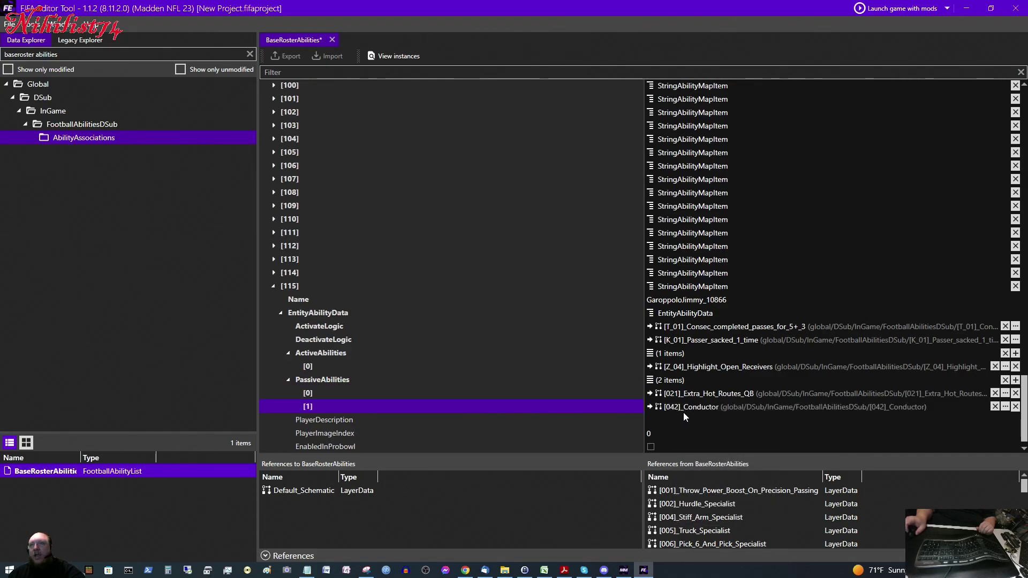
Copy the passive ability [014]_Throw_Power_Boost_On_Precision_Passing_Feet_Set from entry [12].
{"action": "scroll", "coordinate": [683, 412], "scroll_direction": "up", "scroll_amount": 12}
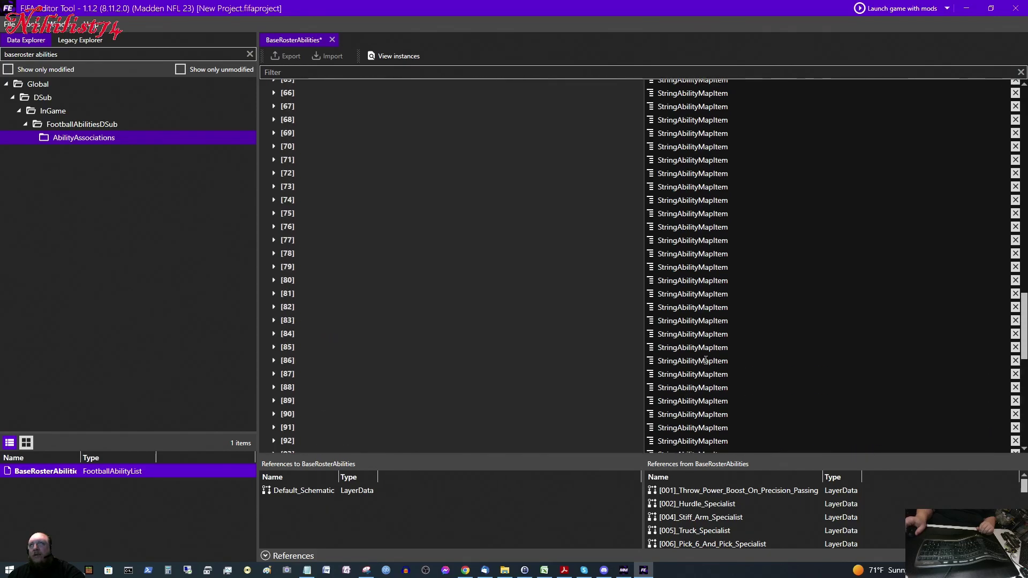
{"action": "scroll", "coordinate": [706, 360], "scroll_direction": "up", "scroll_amount": 14}
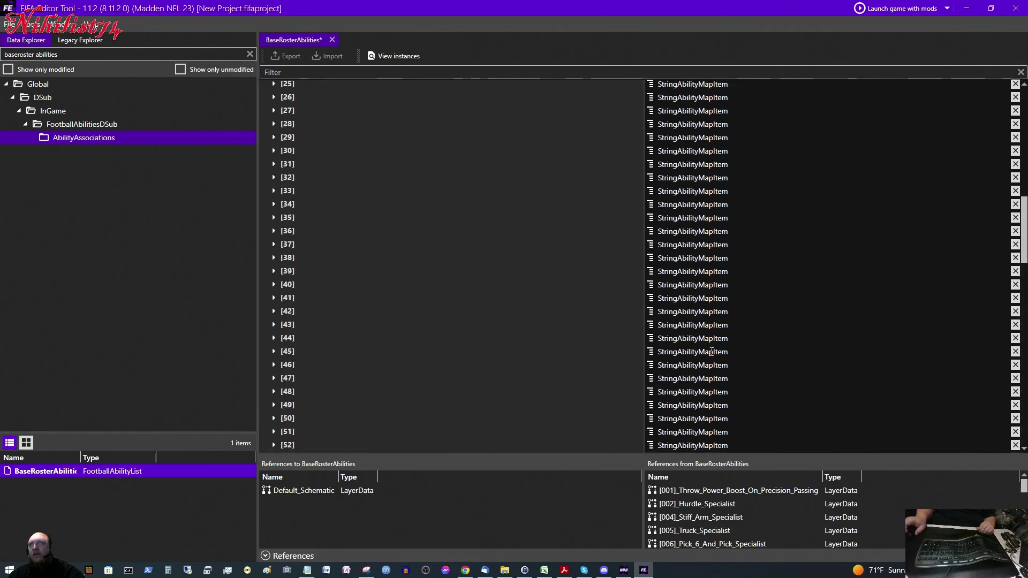
{"action": "scroll", "coordinate": [711, 352], "scroll_direction": "up", "scroll_amount": 11}
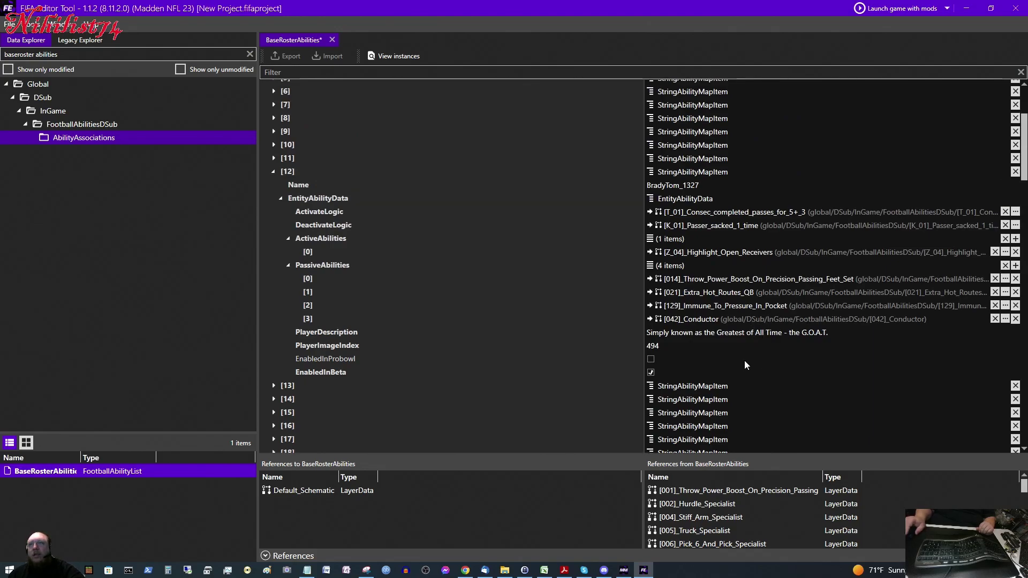
{"action": "right_click", "coordinate": [694, 280]}
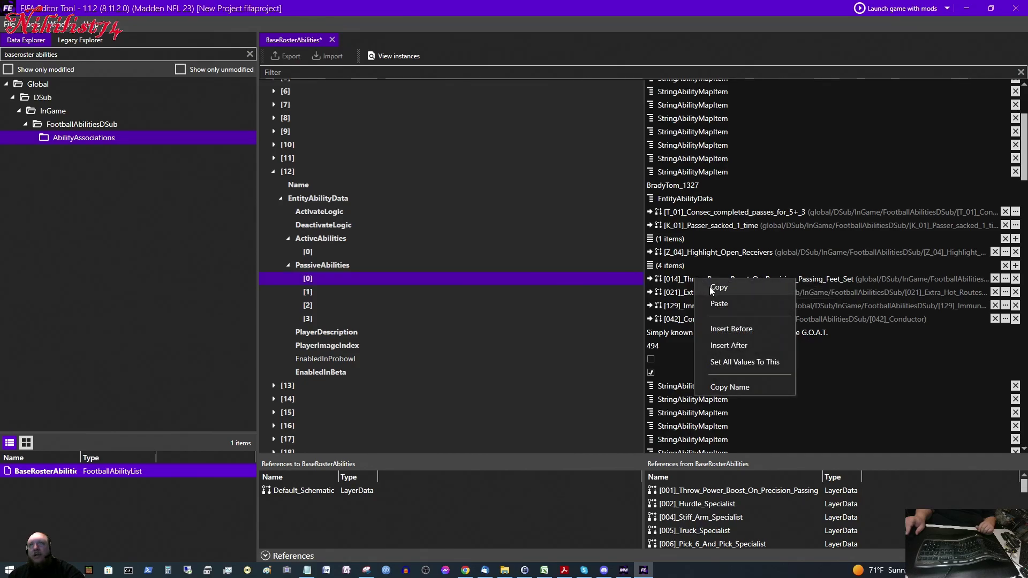
{"action": "left_click", "coordinate": [714, 289]}
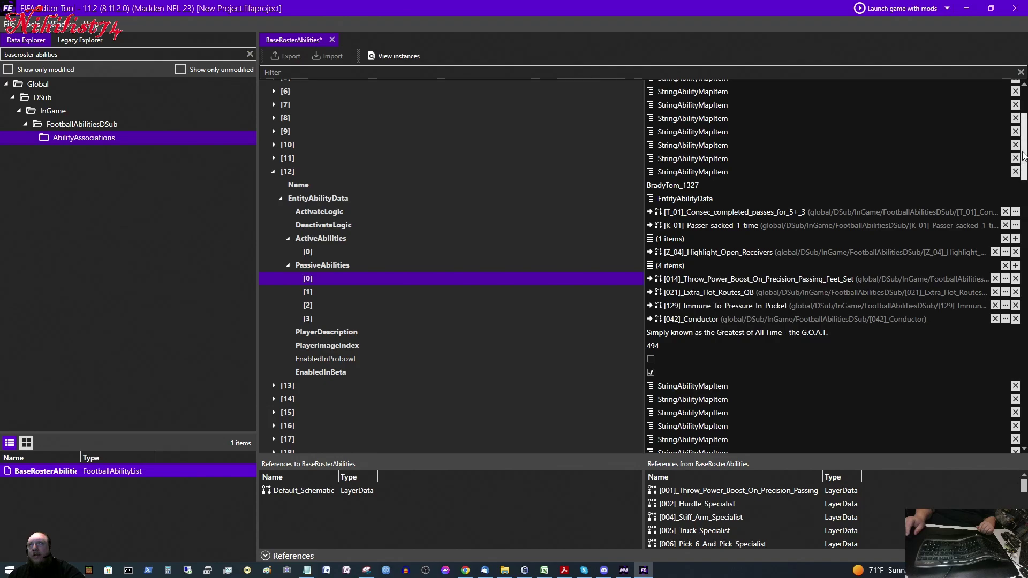
Add a third item to the PassiveAbilities of entry [115] and paste the copied ability [014]_Throw_Power_Boost_On_Precision_Passing_Feet_Set into it.
{"action": "left_click_drag", "start_coordinate": [1023, 155], "coordinate": [1023, 410]}
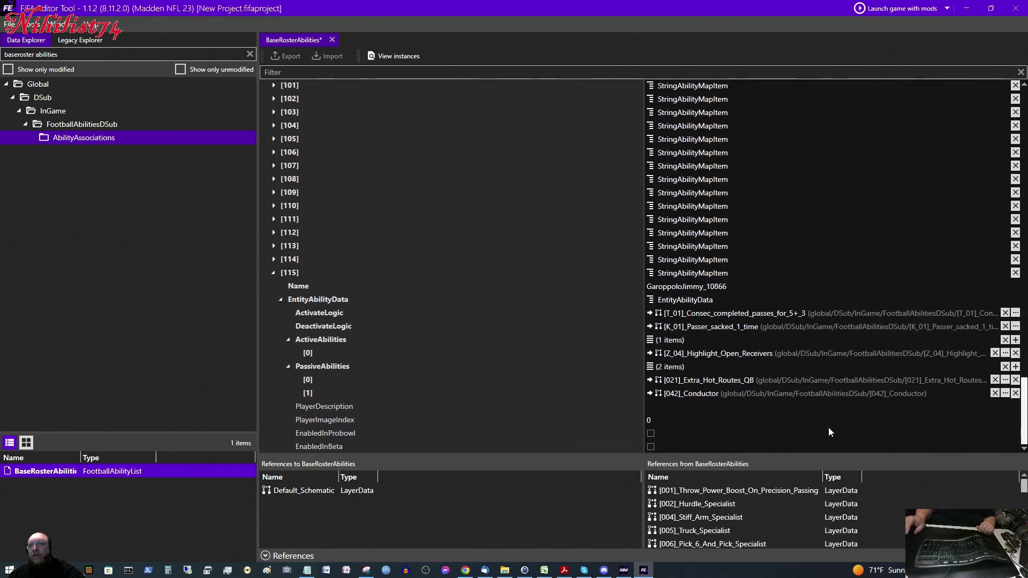
{"action": "left_click", "coordinate": [1015, 366]}
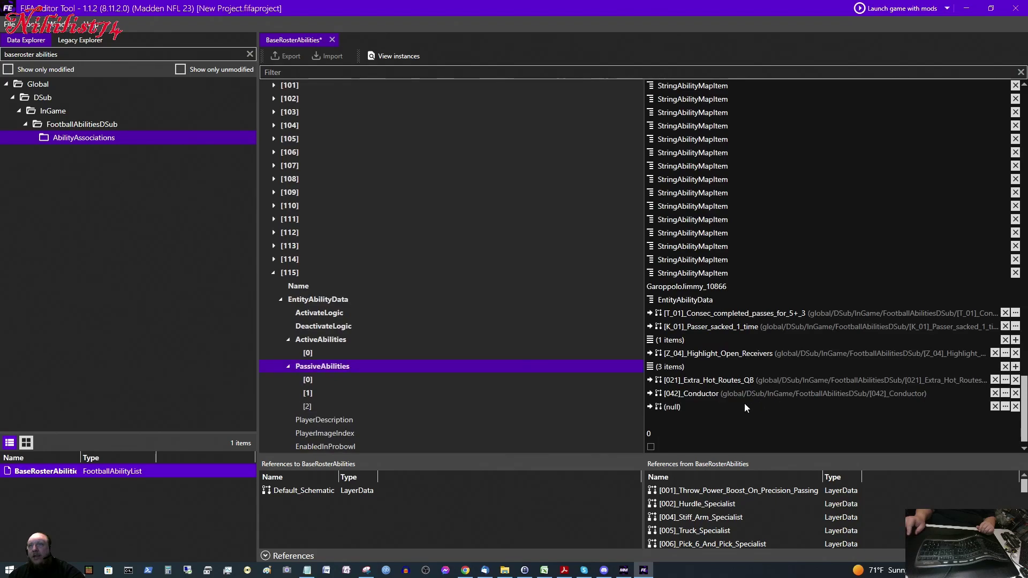
{"action": "right_click", "coordinate": [668, 406]}
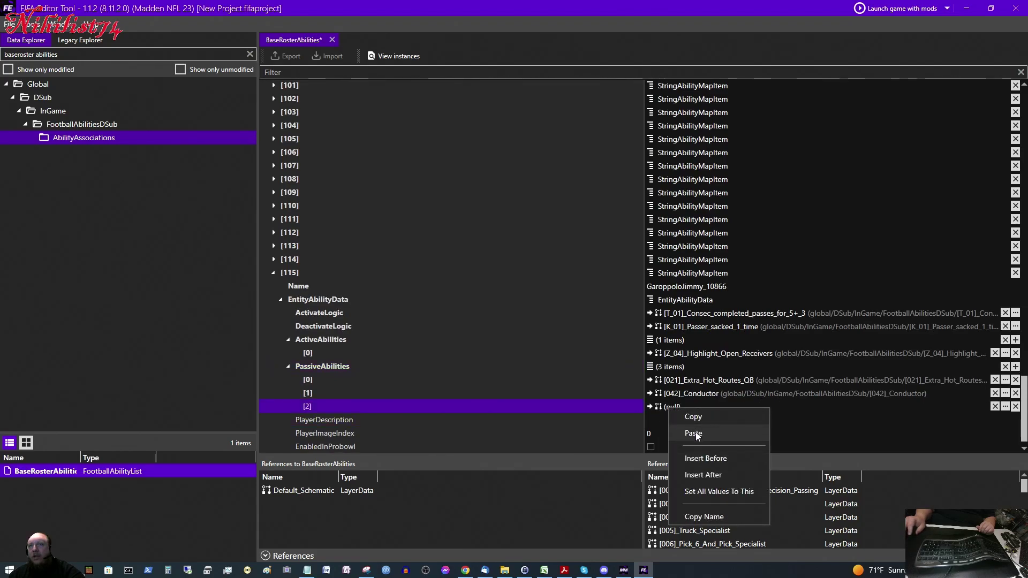
{"action": "left_click", "coordinate": [693, 433]}
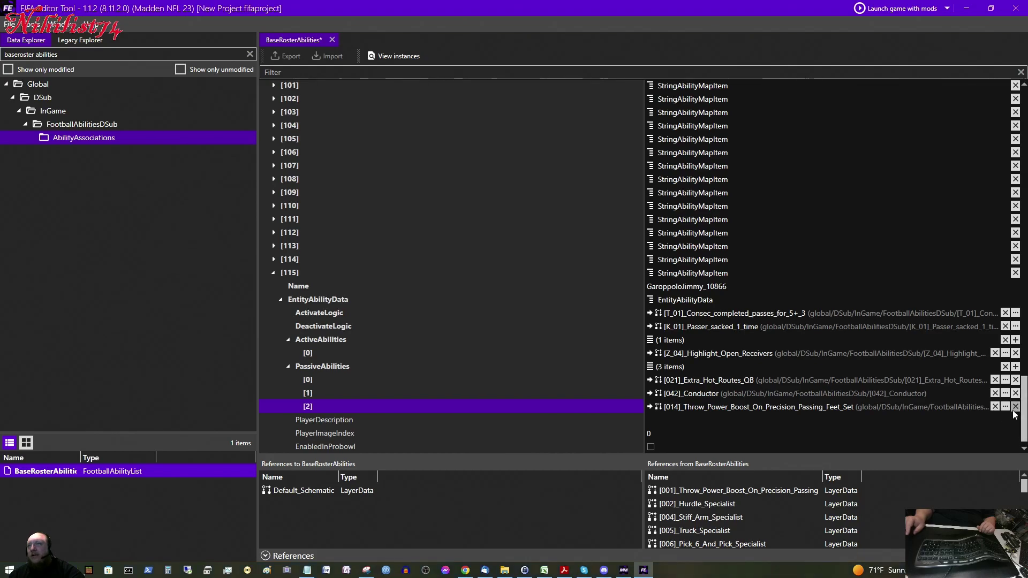
Copy the passive ability [129]_Immune_To_Pressure_In_Pocket from entry [12].
{"action": "left_click_drag", "start_coordinate": [1025, 406], "coordinate": [1016, 99]}
{"action": "scroll", "coordinate": [795, 325], "scroll_direction": "down", "scroll_amount": 4}
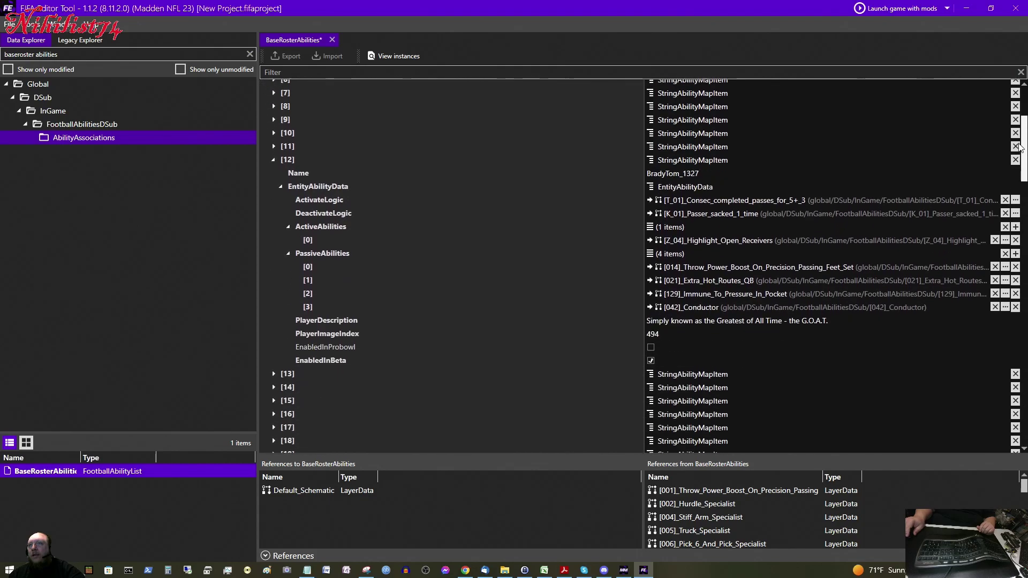
{"action": "left_click", "coordinate": [730, 294]}
{"action": "right_click", "coordinate": [730, 295]}
{"action": "left_click", "coordinate": [741, 304]}
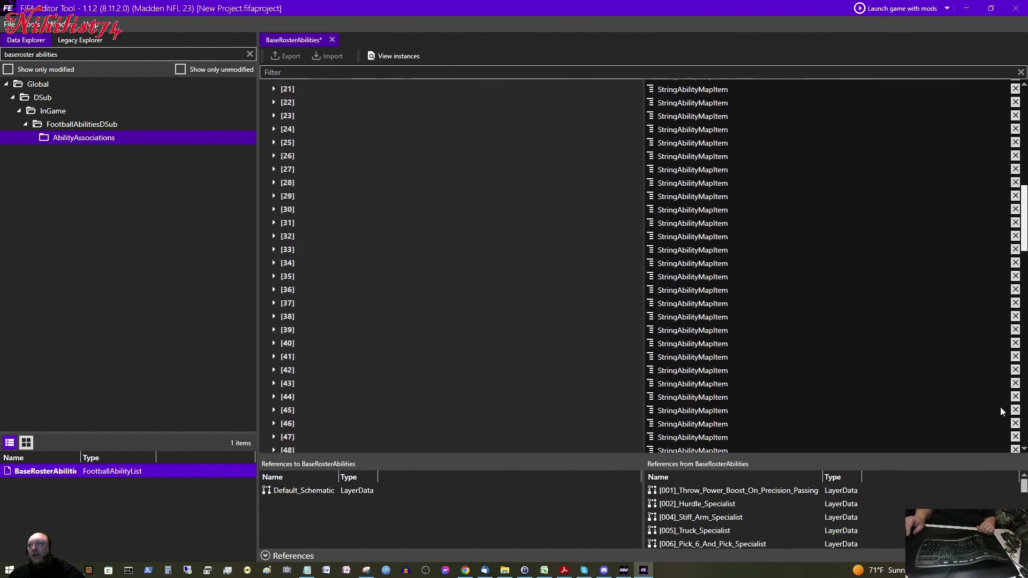
Add a fourth item to the PassiveAbilities of entry [115] and paste the copied ability [129]_Immune_To_Pressure_In_Pocket into it.
{"action": "scroll", "coordinate": [999, 423], "scroll_direction": "down", "scroll_amount": 15}
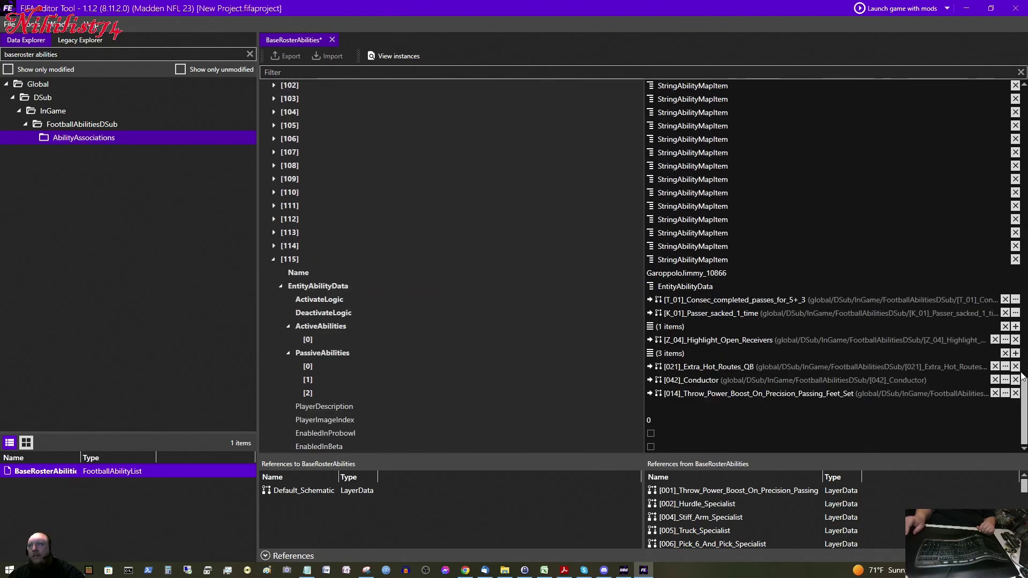
{"action": "left_click", "coordinate": [1015, 353]}
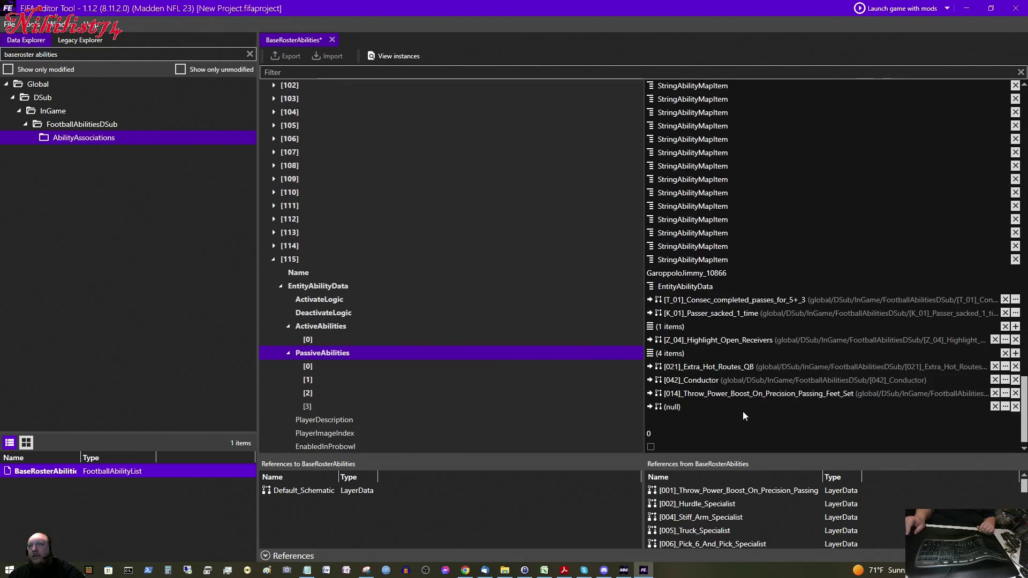
{"action": "right_click", "coordinate": [678, 406]}
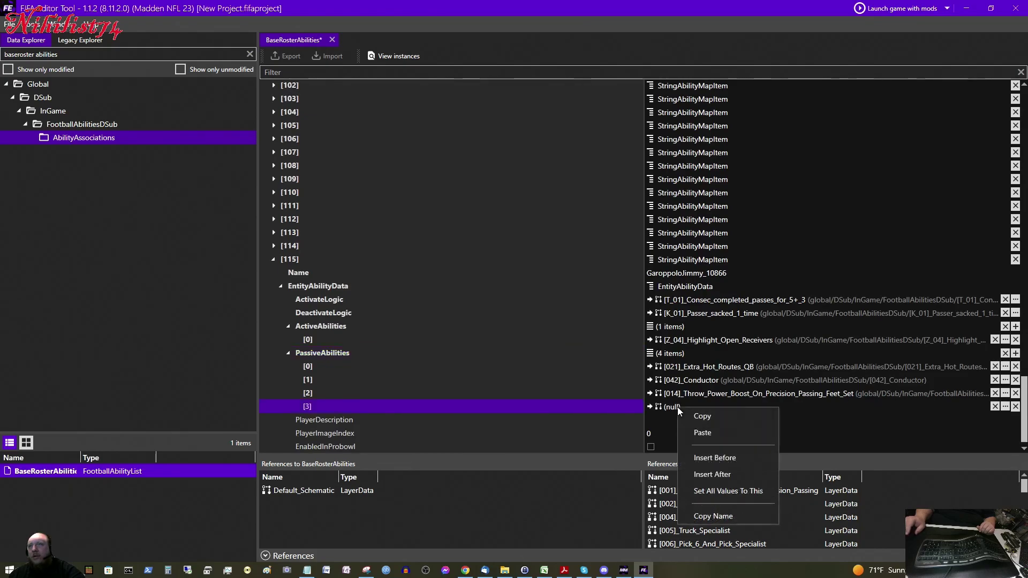
{"action": "left_click", "coordinate": [705, 434]}
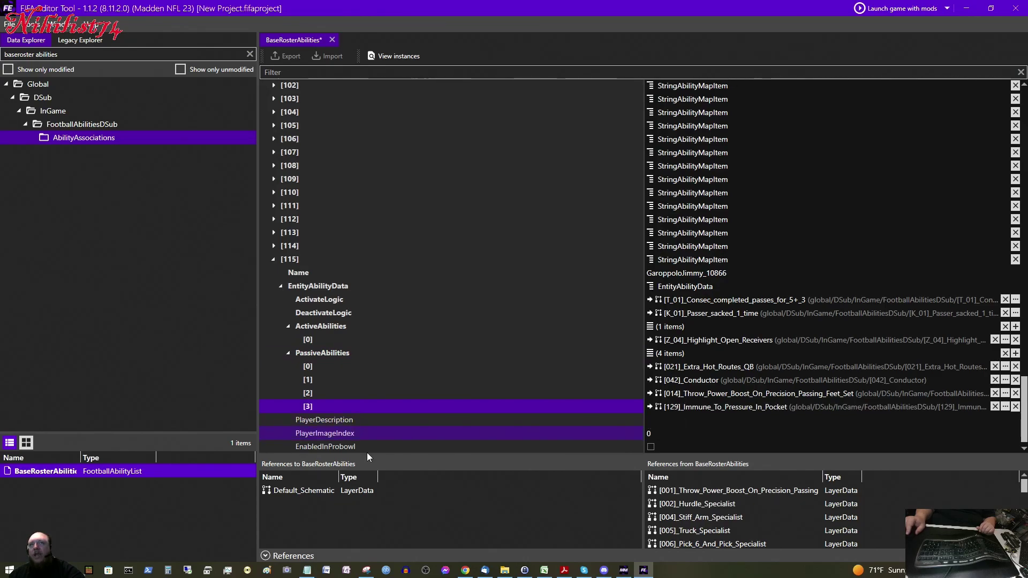
Set the PlayerDescription of entry [115] to "Great QB!" and turn on EnabledInProbowl.
{"action": "left_click", "coordinate": [322, 420]}
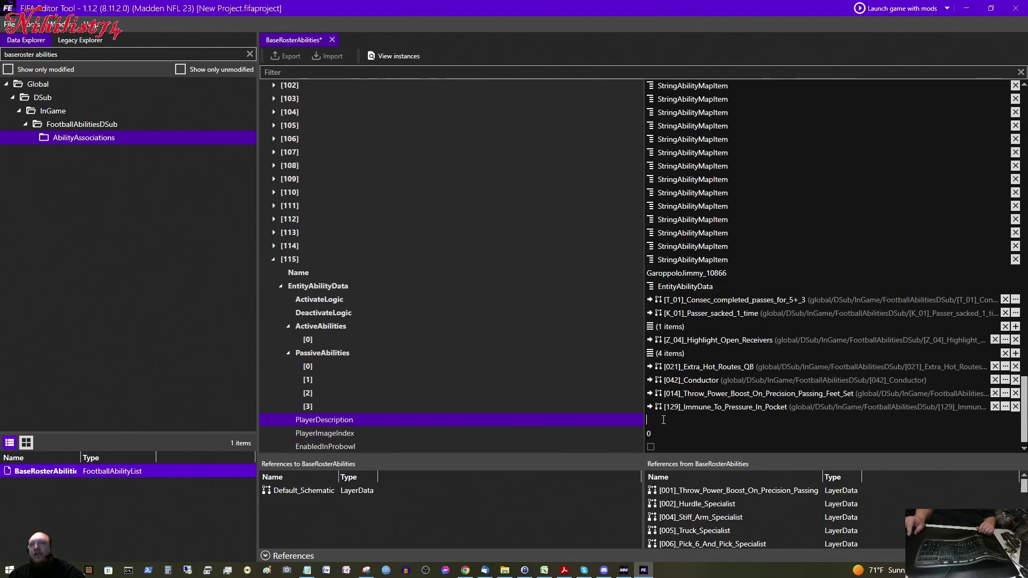
{"action": "mouse_move", "coordinate": [564, 570]}
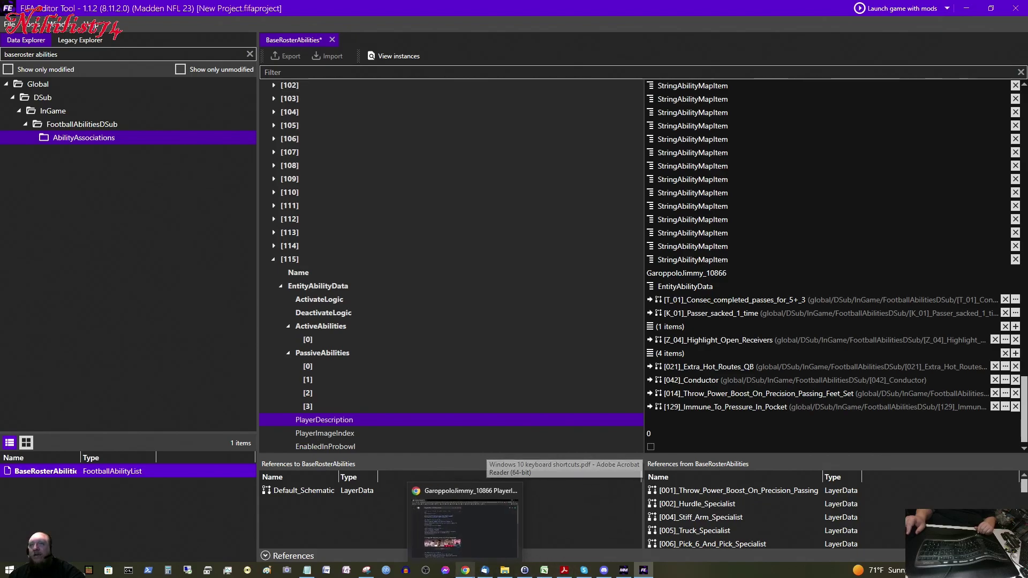
{"action": "mouse_move", "coordinate": [376, 571]}
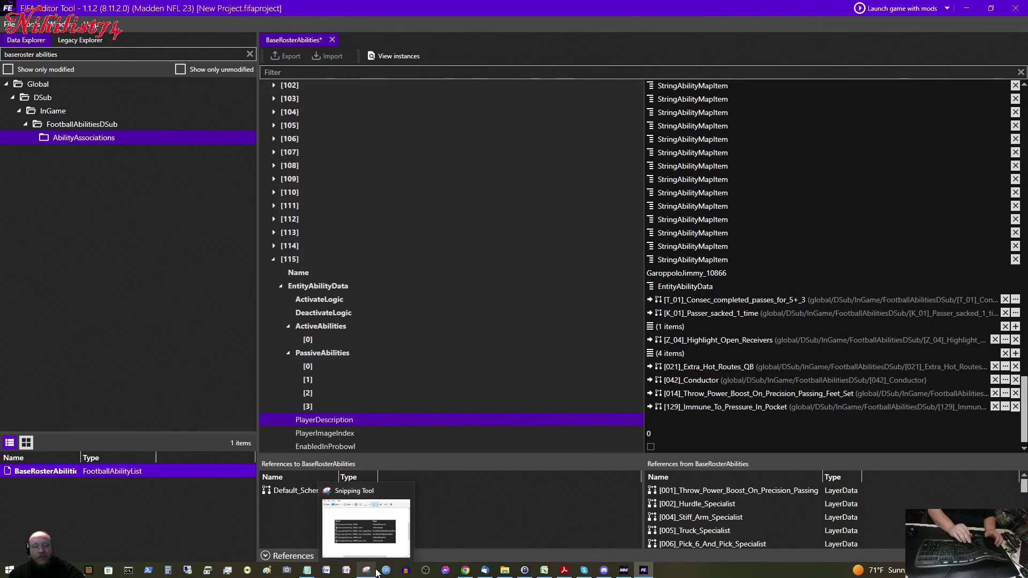
{"action": "type", "text": "Great"}
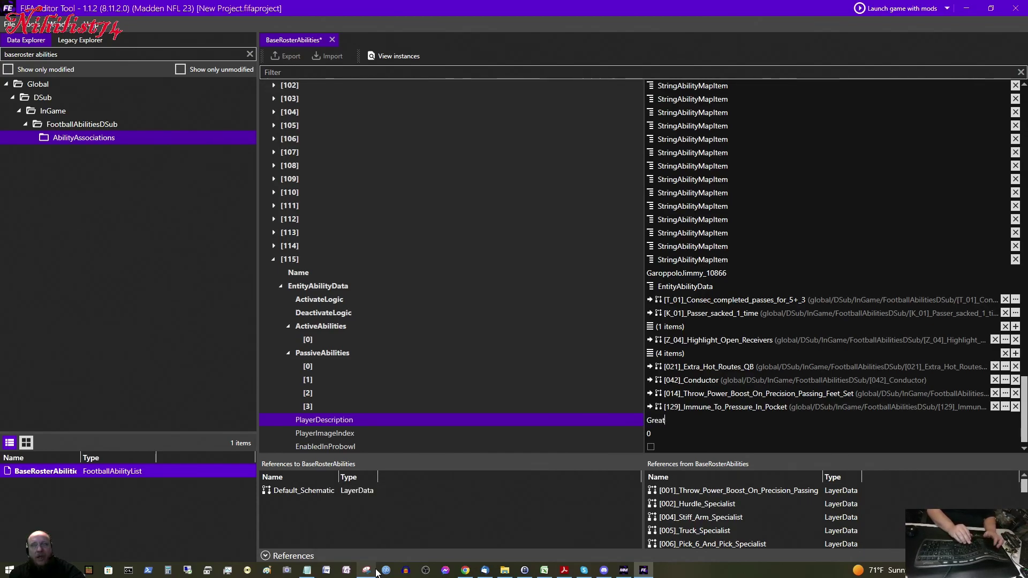
{"action": "type", "text": " QB"}
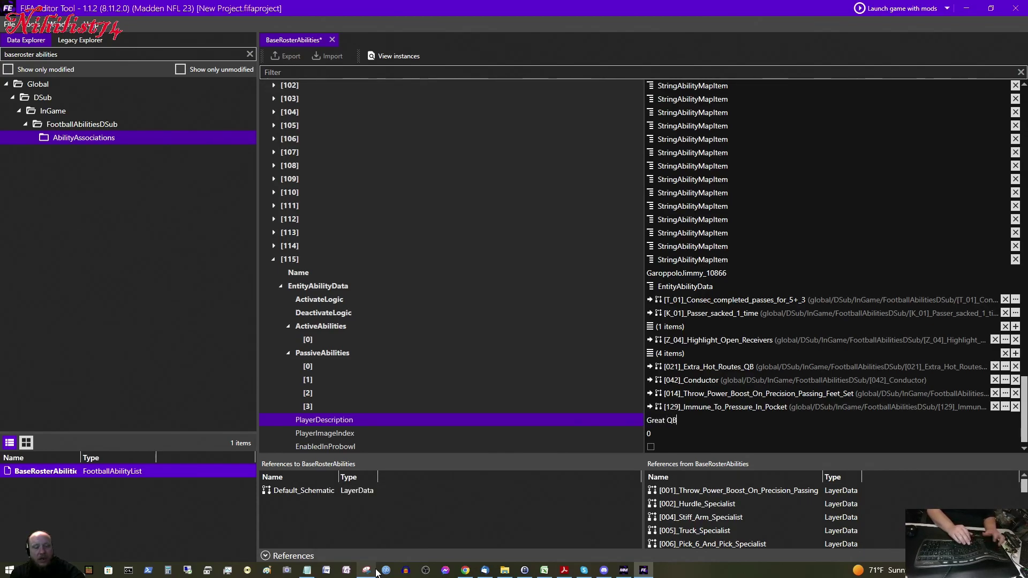
{"action": "type", "text": "!"}
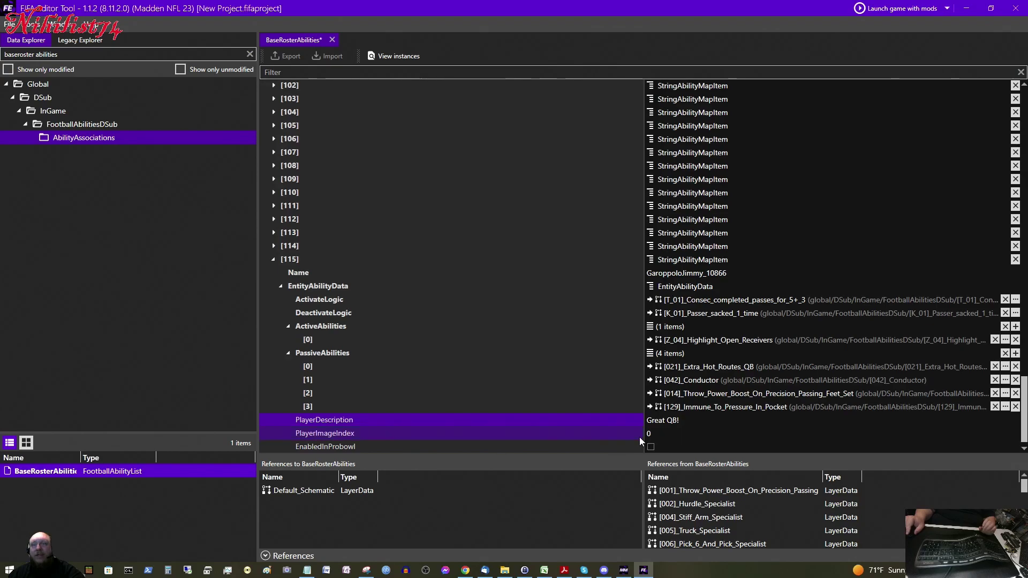
{"action": "scroll", "coordinate": [649, 421], "scroll_direction": "down", "scroll_amount": 1}
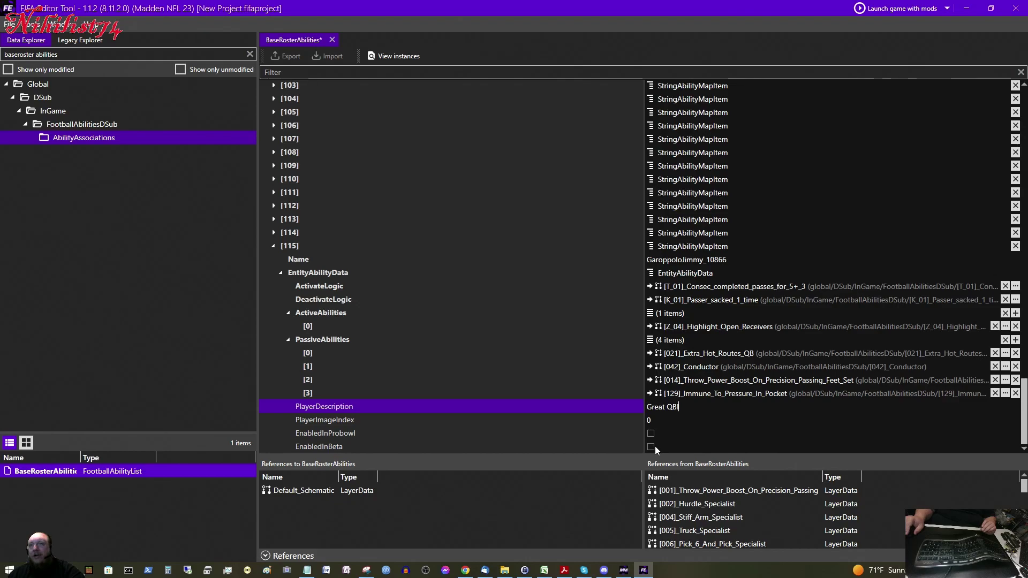
{"action": "left_click", "coordinate": [651, 433]}
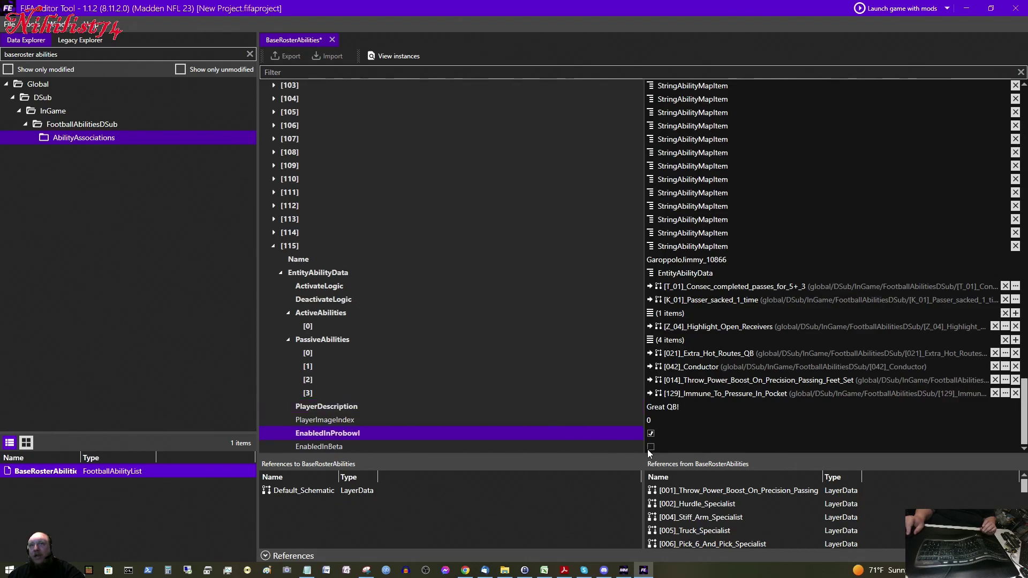
Turn on EnabledInBeta for entry [115] and start a mod export titled "GaroppoloJimmy_10866 SFX 1.1".
{"action": "left_click", "coordinate": [651, 446]}
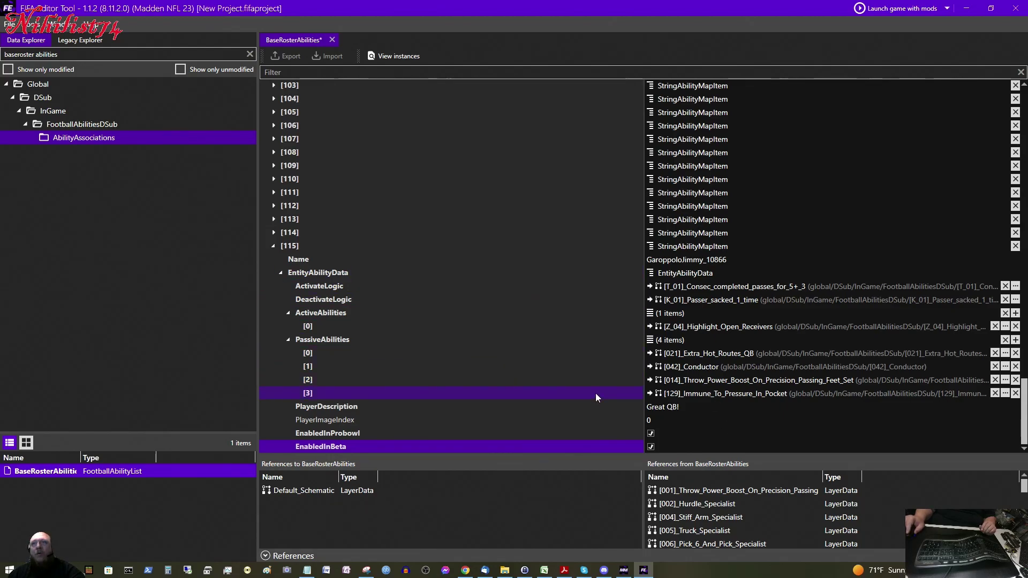
{"action": "left_click", "coordinate": [10, 24]}
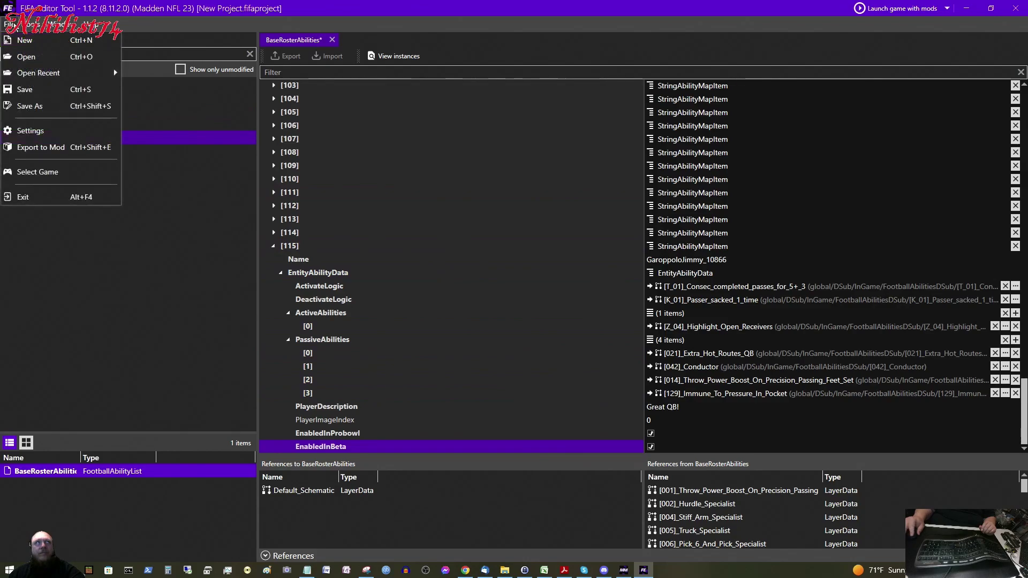
{"action": "left_click", "coordinate": [64, 147]}
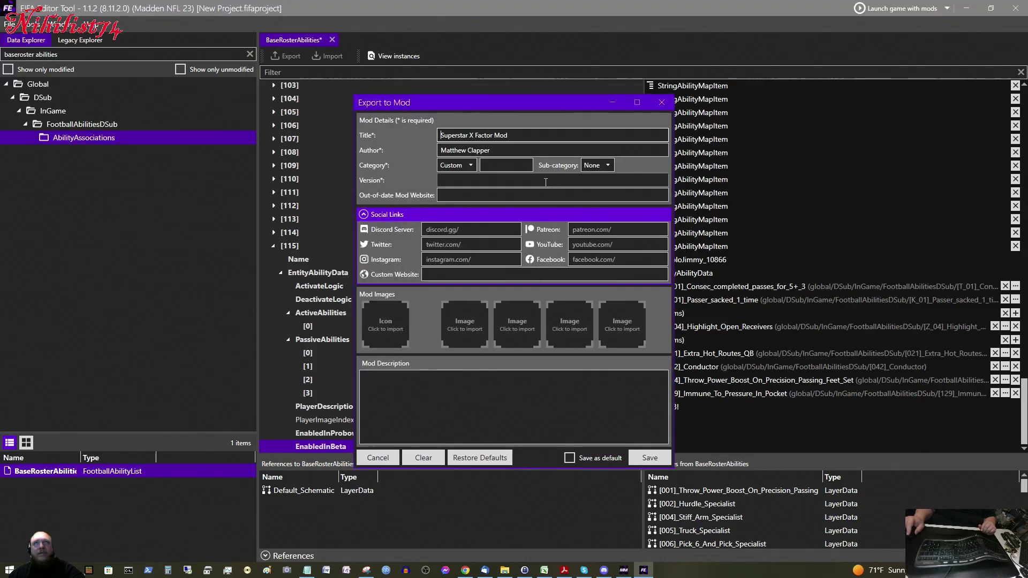
{"action": "left_click_drag", "start_coordinate": [513, 136], "coordinate": [428, 144]}
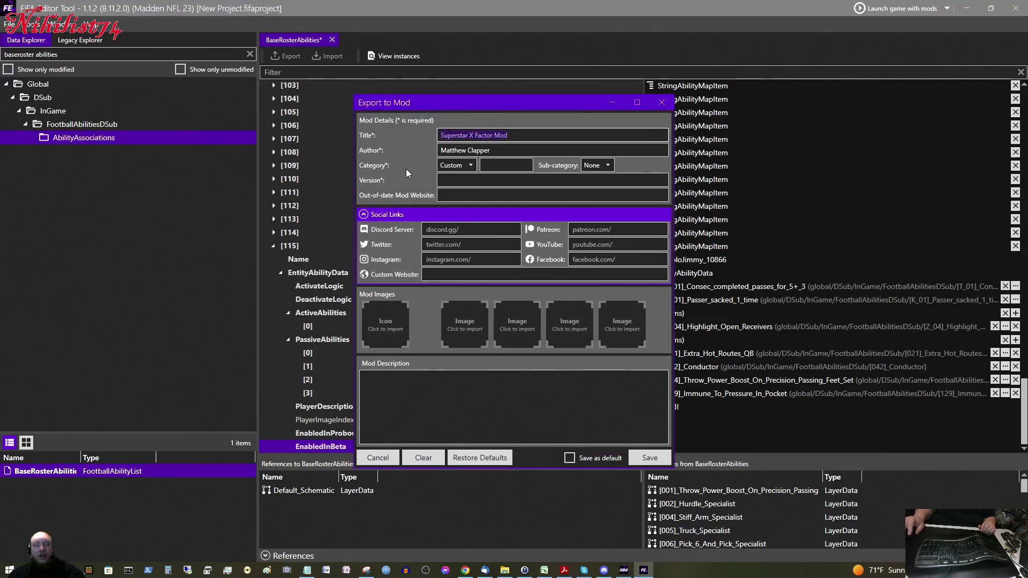
{"action": "type", "text": "GaroppoloJimmy_10866"}
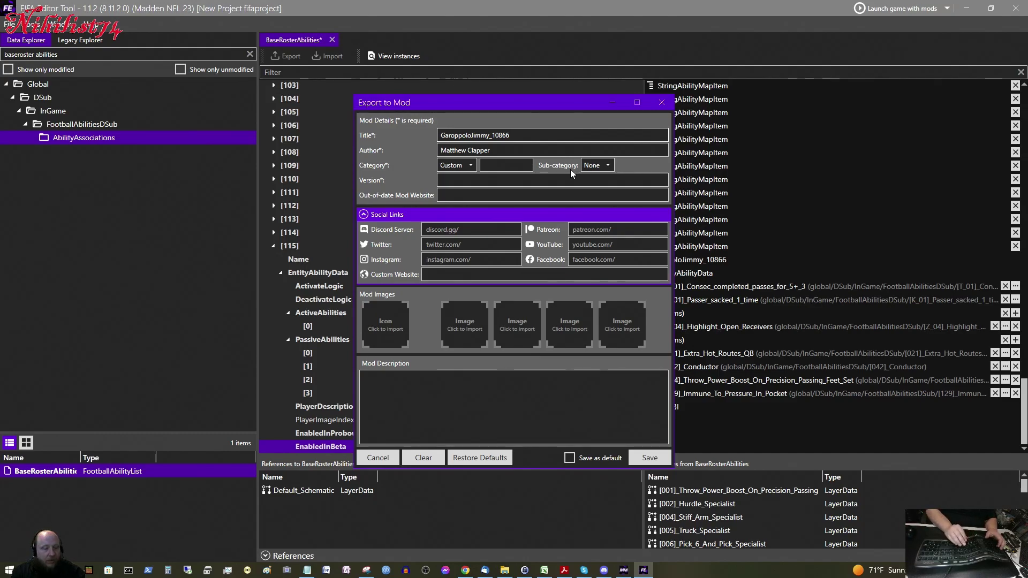
{"action": "type", "text": "SFX"}
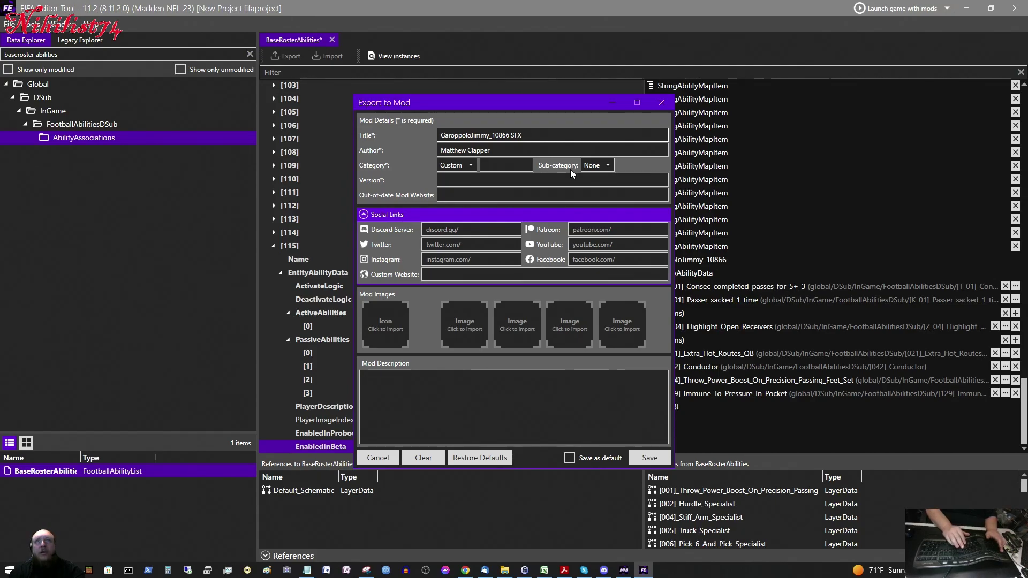
{"action": "type", "text": "1.1"}
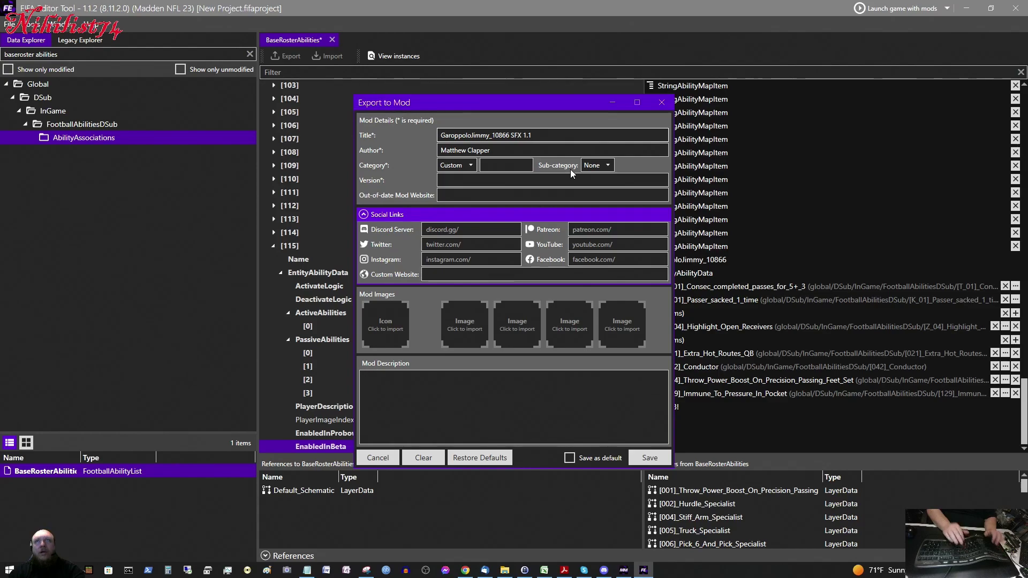
Set the exported mod's custom category to "sfx" and its version to 1.1.
{"action": "left_click", "coordinate": [514, 165]}
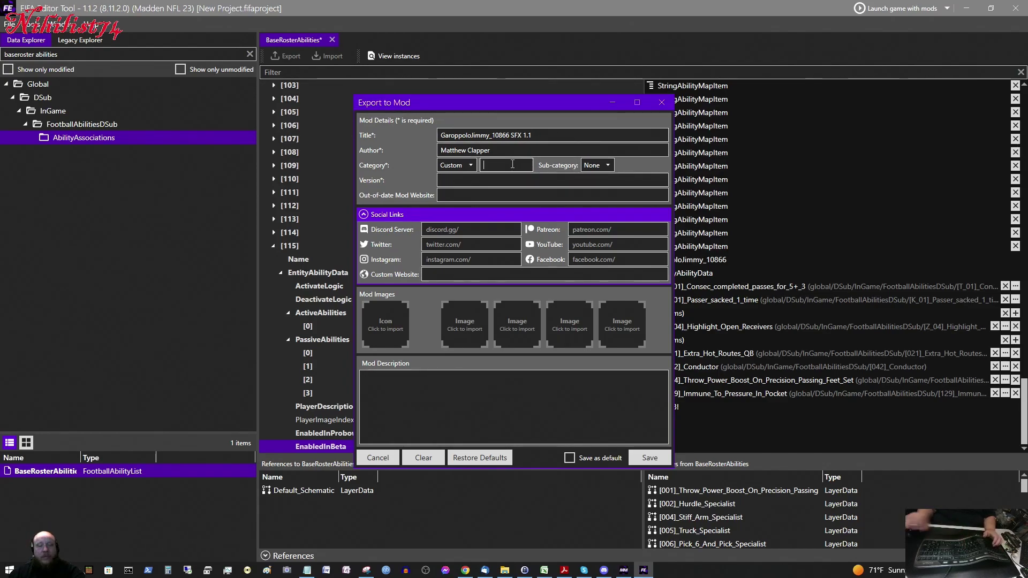
{"action": "type", "text": "sf"}
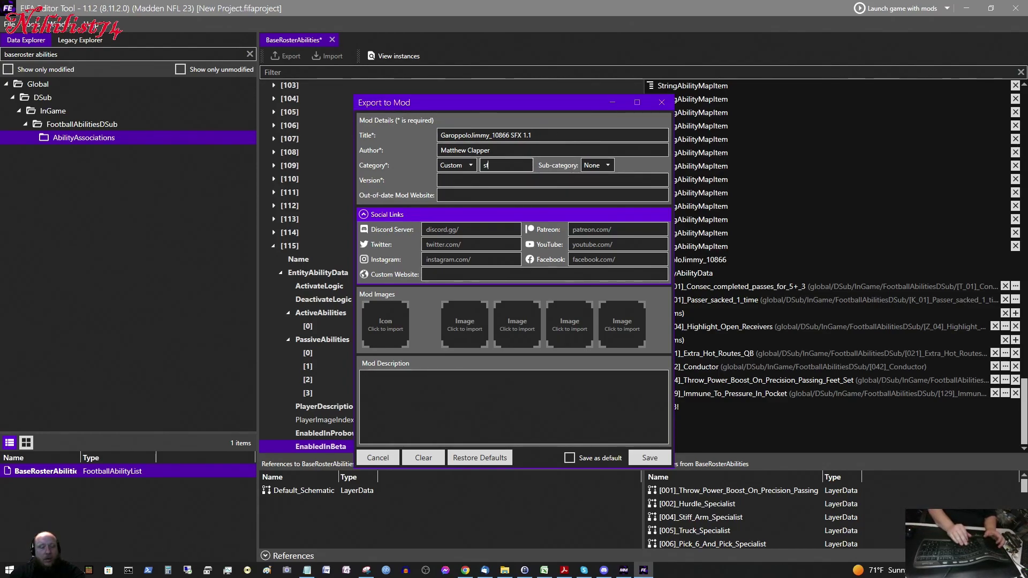
{"action": "type", "text": "x"}
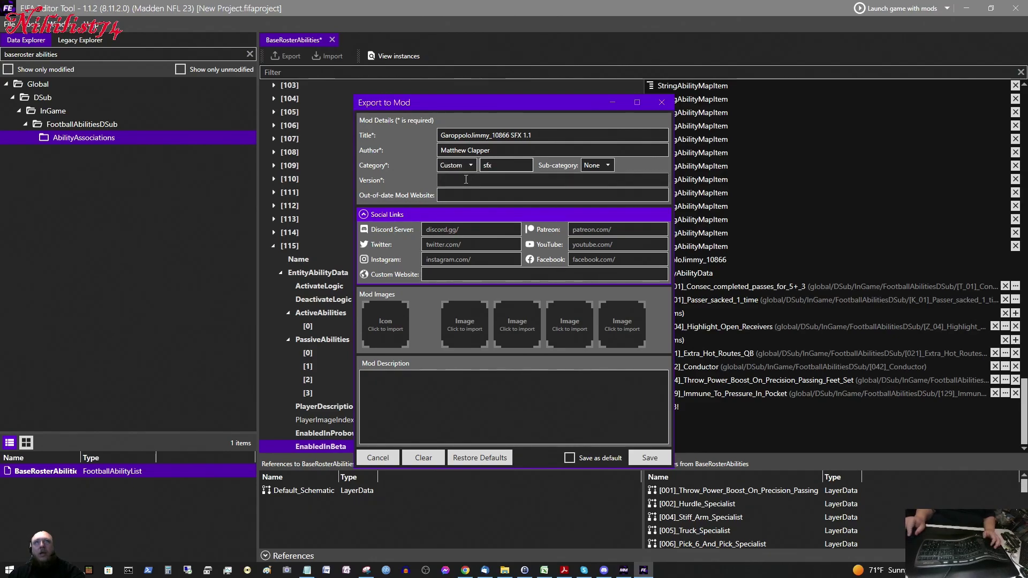
{"action": "left_click", "coordinate": [465, 180]}
{"action": "type", "text": "1.1"}
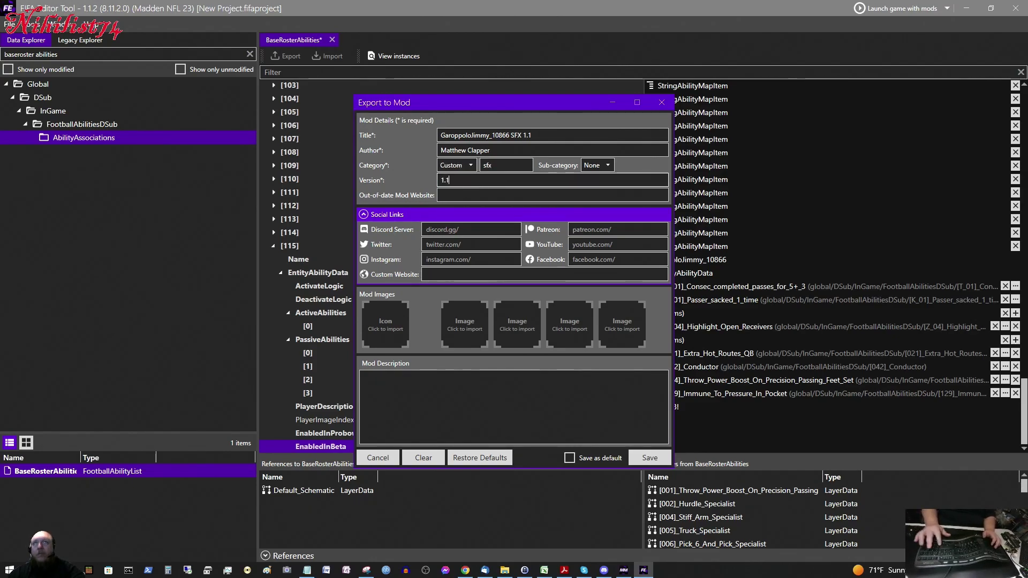
Copy the mod title and export the mod under it as the file name, GaroppoloJimmy_10866 SFX 1.1.
{"action": "left_click", "coordinate": [535, 136]}
{"action": "left_click_drag", "start_coordinate": [536, 136], "coordinate": [444, 141]}
{"action": "key", "text": "ctrl+c"}
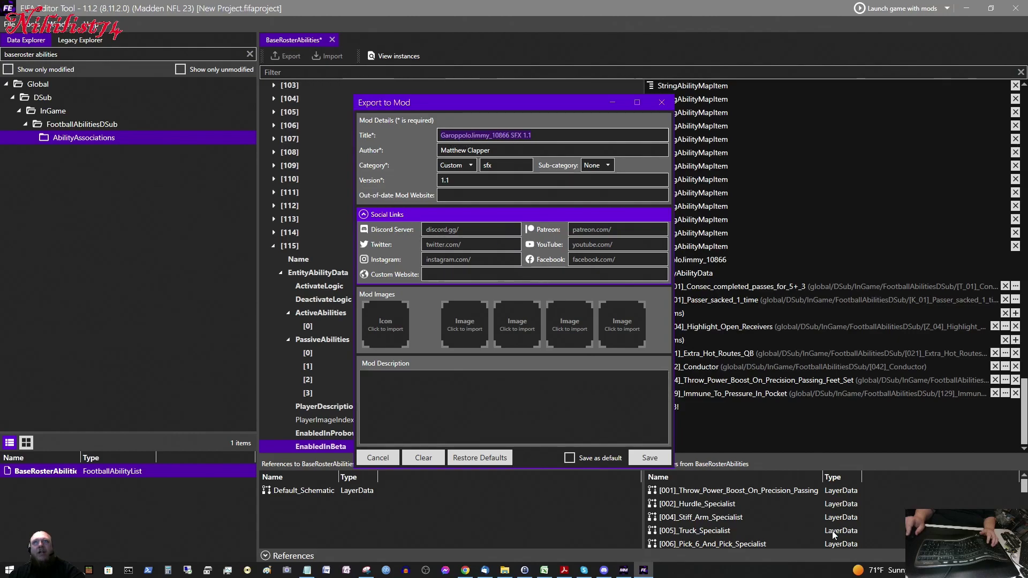
{"action": "left_click", "coordinate": [662, 461]}
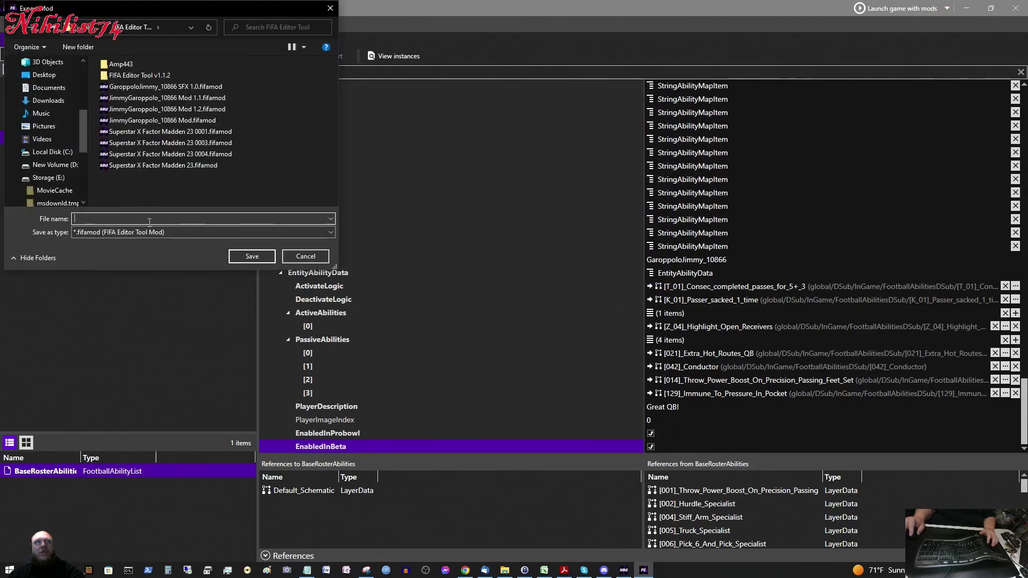
{"action": "key", "text": "ctrl+v"}
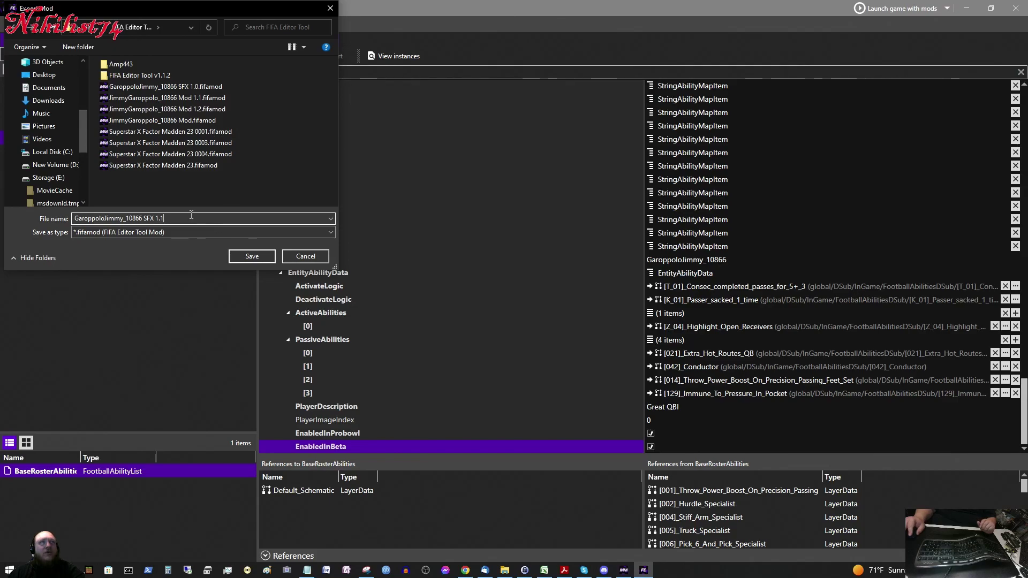
{"action": "left_click", "coordinate": [251, 256]}
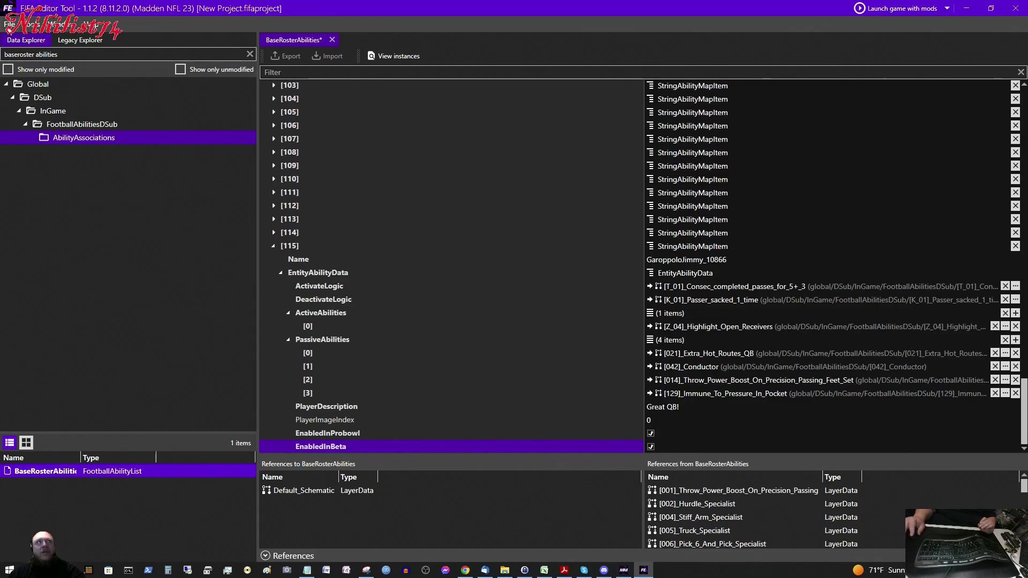
Exit the editor without saving the changes to New Project.fifaproject.
{"action": "left_click", "coordinate": [9, 24]}
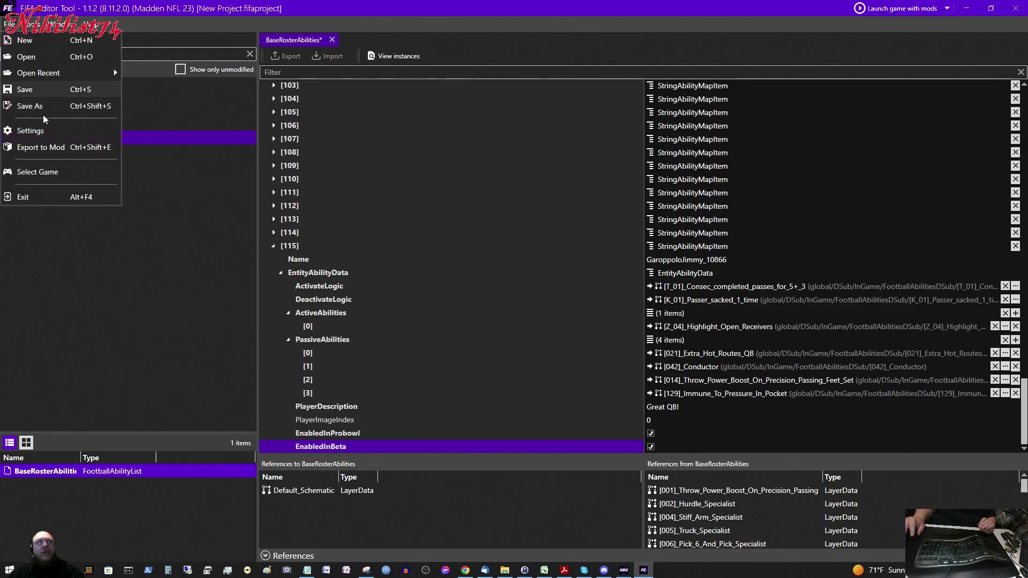
{"action": "left_click", "coordinate": [38, 197]}
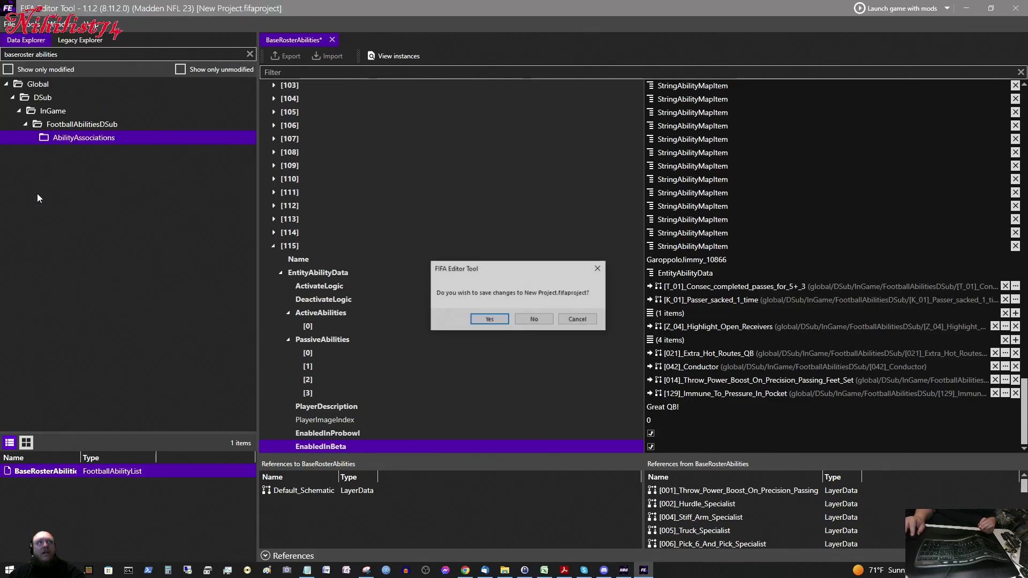
{"action": "left_click", "coordinate": [528, 321]}
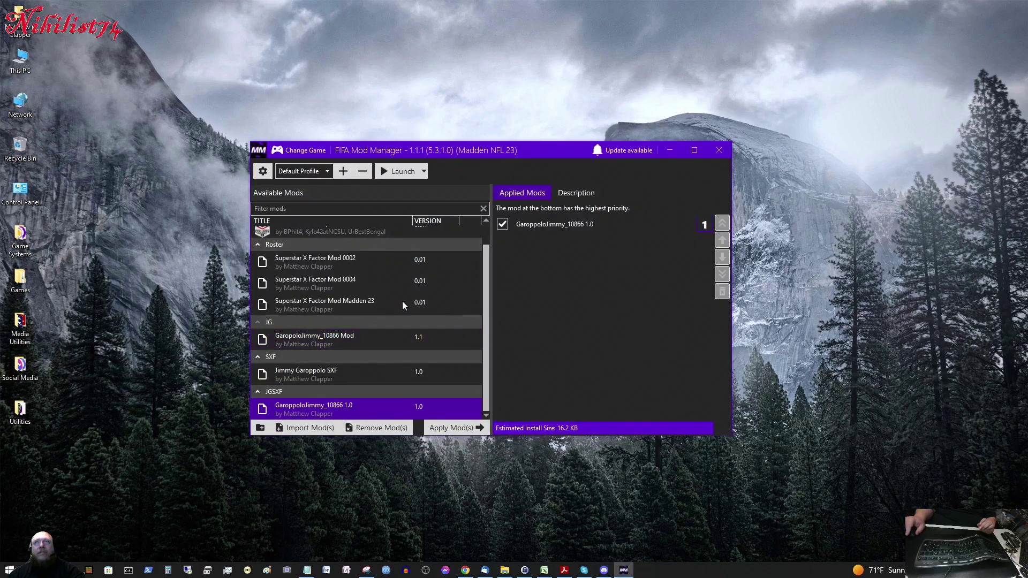
In FIFA Mod Manager, remove GaroppoloJimmy_10866 1.0 from the applied mods and import GaroppoloJimmy_10866 SFX 1.1.fifamod from the FIFA Editor Tool folder.
{"action": "left_click", "coordinate": [502, 225]}
{"action": "left_click", "coordinate": [722, 291]}
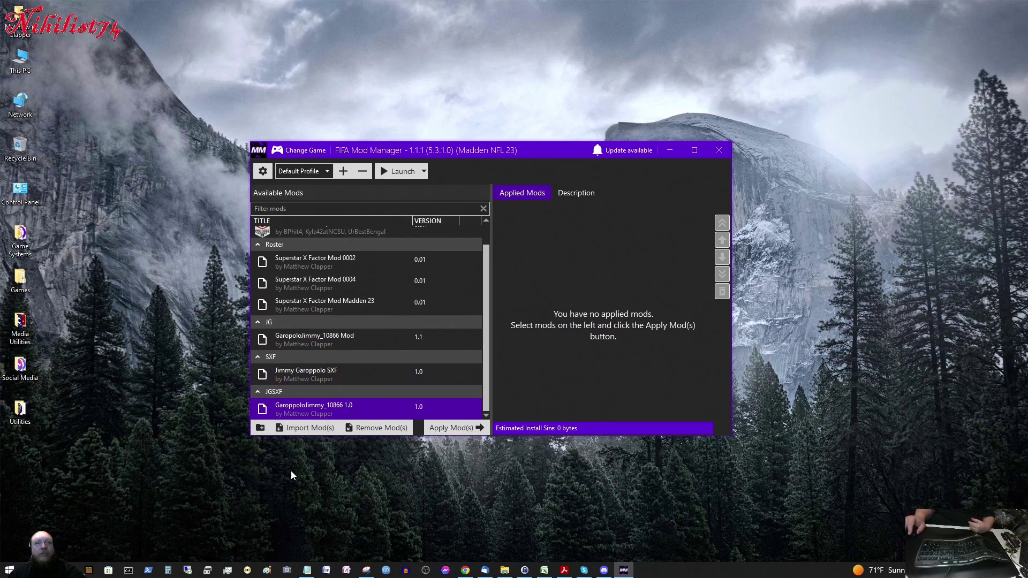
{"action": "left_click", "coordinate": [308, 428]}
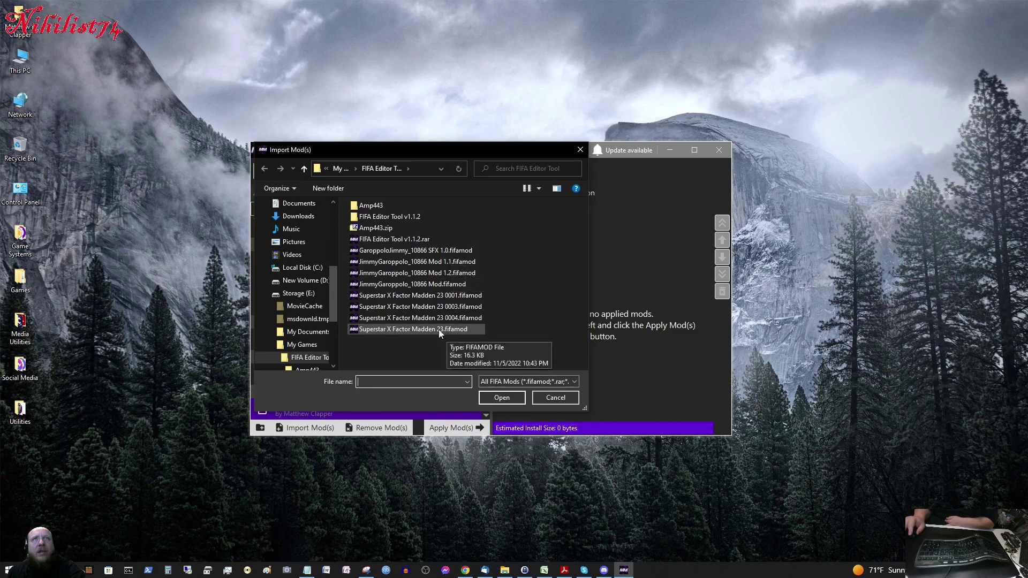
{"action": "left_click", "coordinate": [303, 169]}
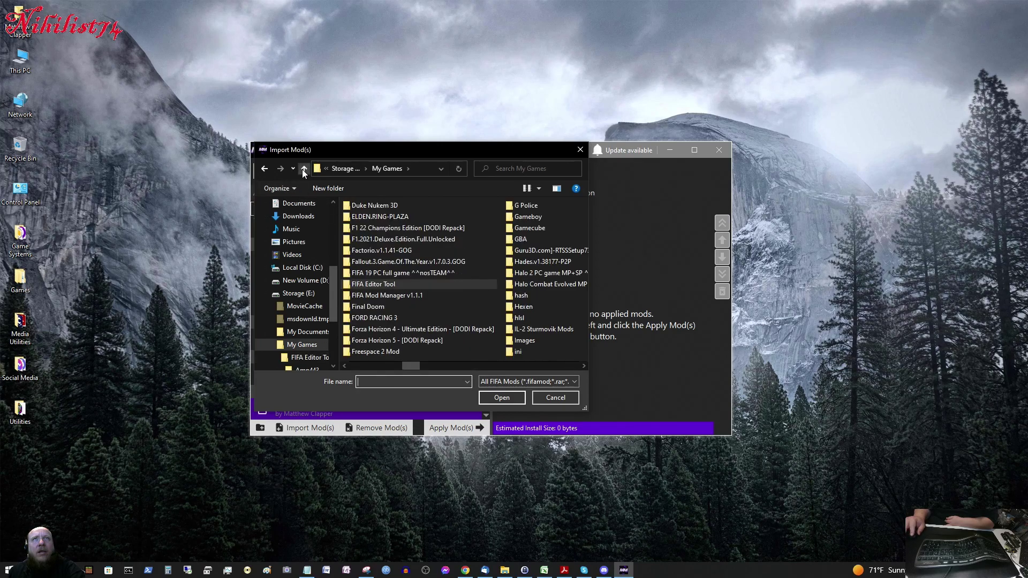
{"action": "double_click", "coordinate": [384, 284]}
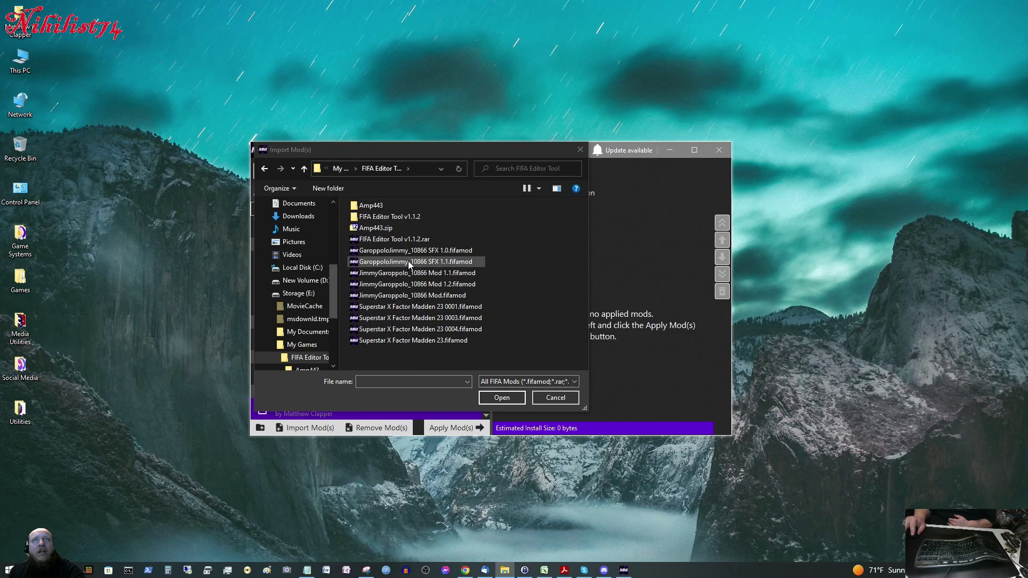
{"action": "left_click", "coordinate": [409, 262]}
{"action": "left_click", "coordinate": [505, 398]}
Apply the mod GaroppoloJimmy_10866 SFX 1.1 from the sfx category and keep it enabled.
{"action": "left_click", "coordinate": [400, 378], "text": "ctrl"}
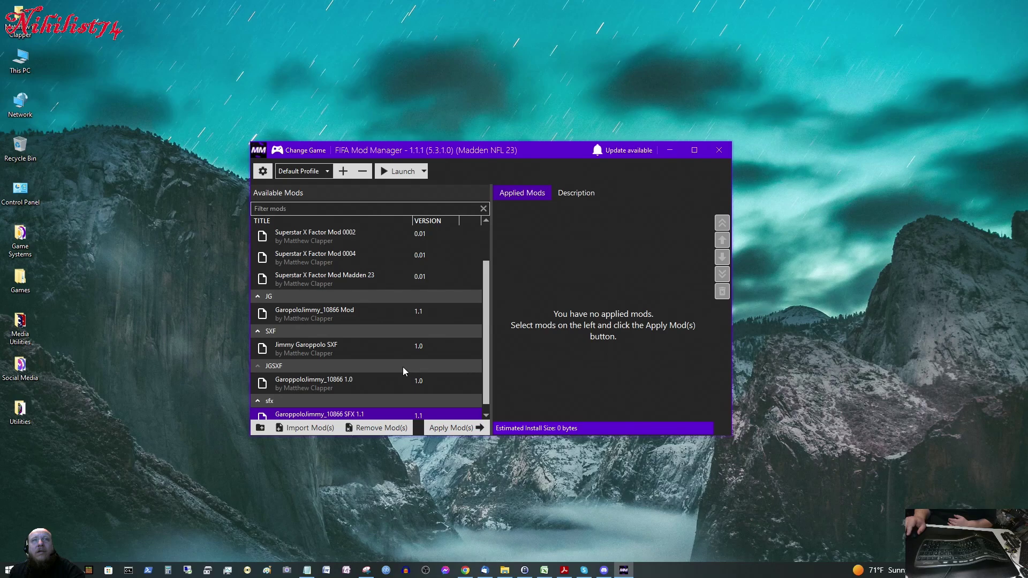
{"action": "scroll", "coordinate": [403, 367], "scroll_direction": "down", "scroll_amount": 1}
{"action": "left_click", "coordinate": [332, 417]}
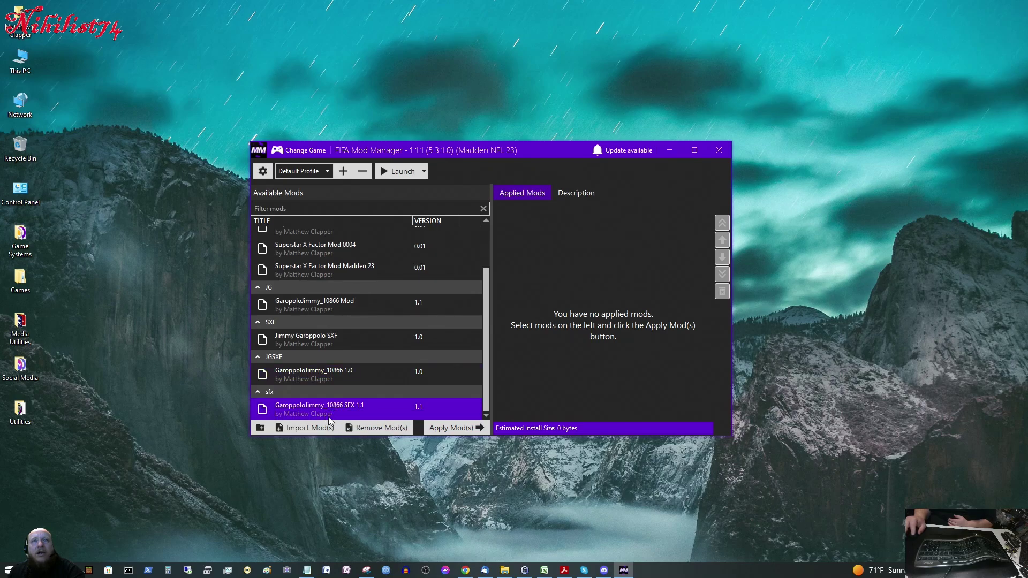
{"action": "left_click", "coordinate": [452, 427]}
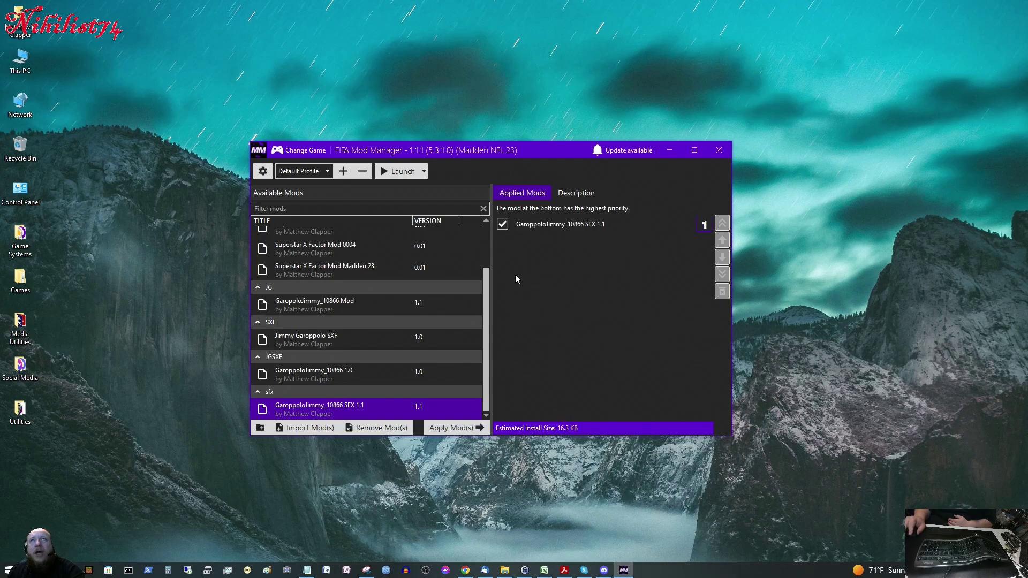
{"action": "left_click", "coordinate": [503, 224]}
{"action": "left_click", "coordinate": [503, 228]}
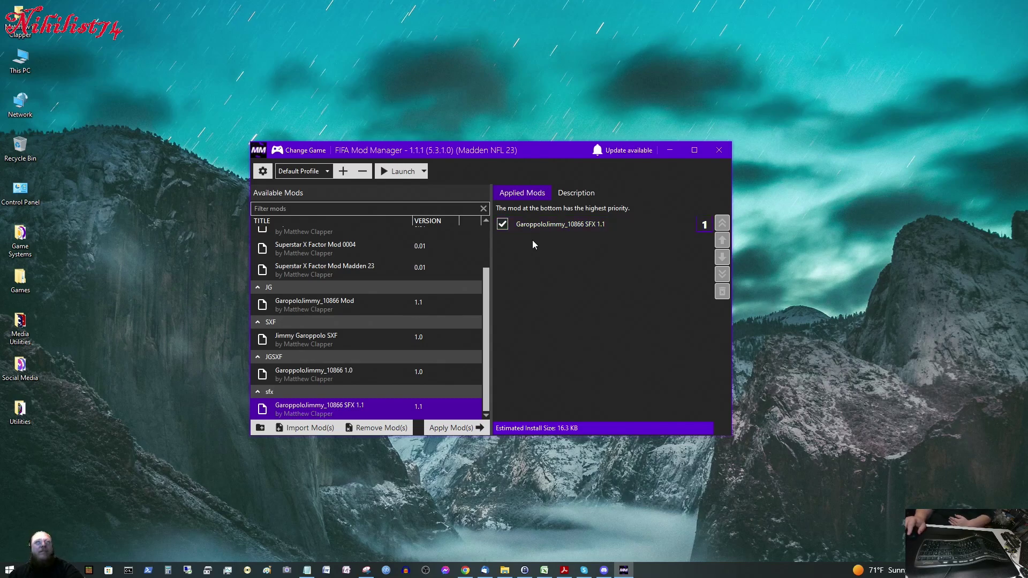
Launch Madden NFL 23 with the applied mod, maximize its window and continue past the title screen.
{"action": "left_click", "coordinate": [402, 171]}
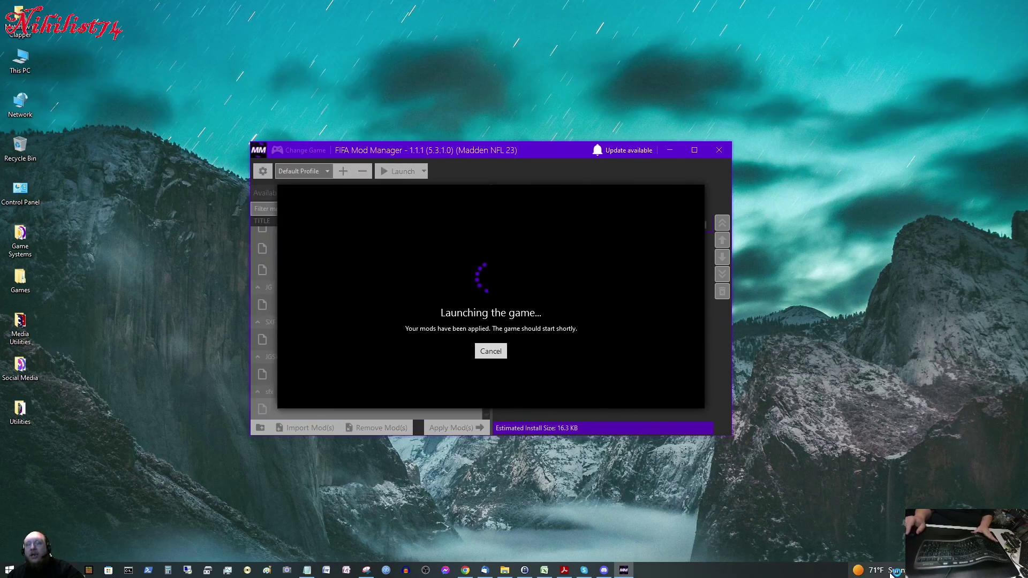
{"action": "mouse_move", "coordinate": [893, 573]}
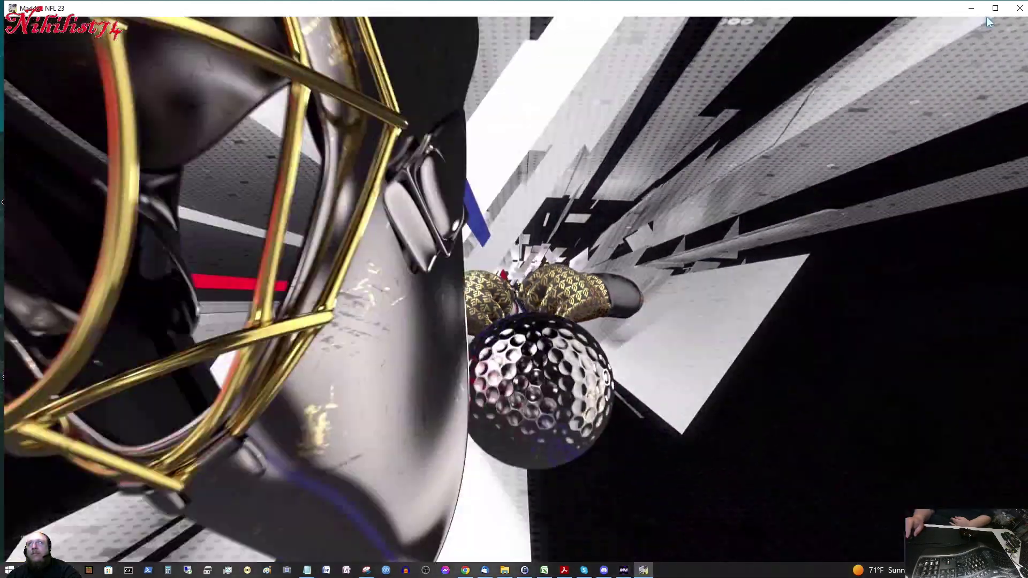
{"action": "left_click", "coordinate": [994, 8]}
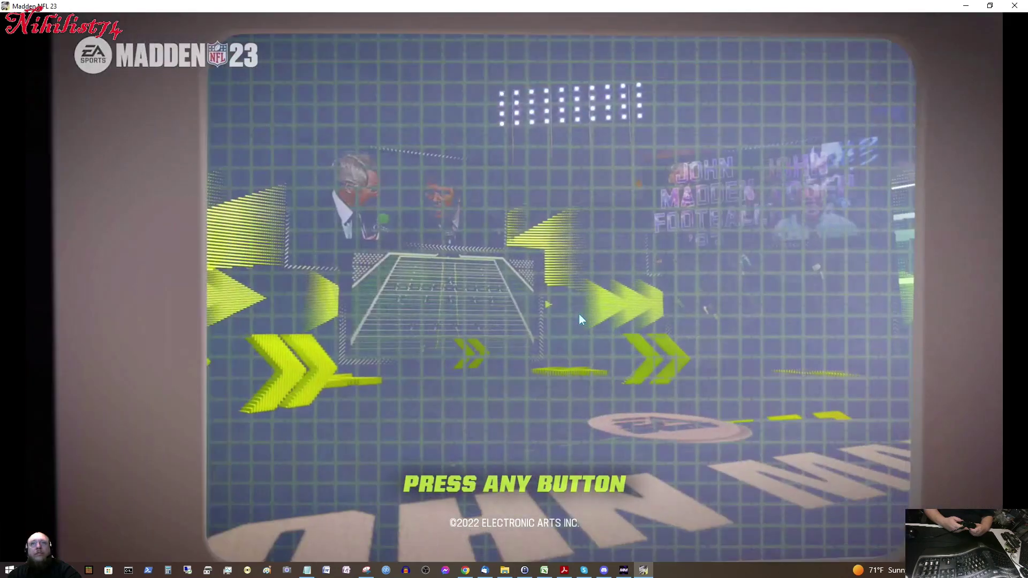
{"action": "key", "text": "Return"}
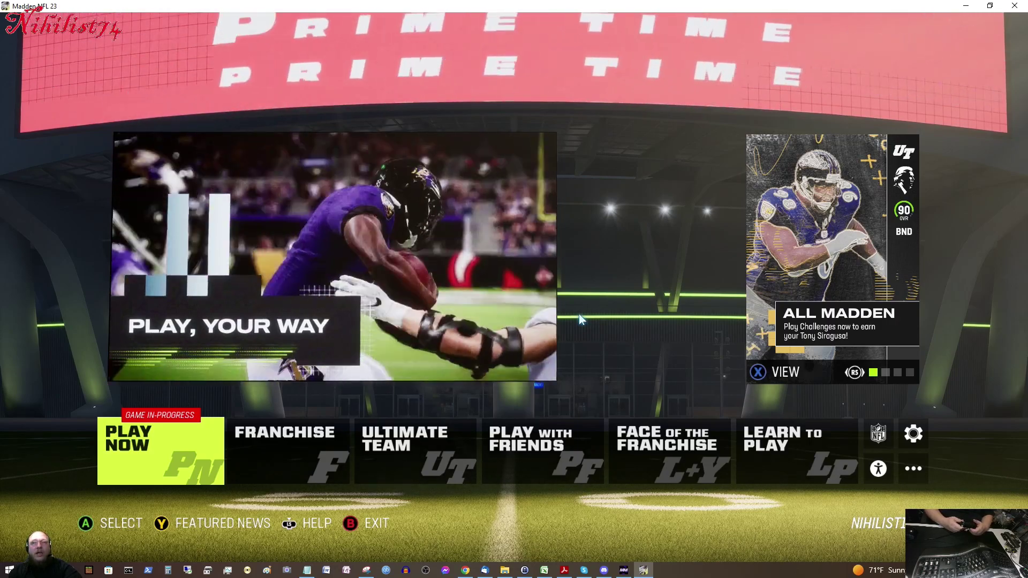
Open the Superstar X-Factors view from Rosters & Playbooks in the main menu.
{"action": "key", "text": "Right"}
{"action": "key", "text": "Right"}
{"action": "key", "text": "Right"}
{"action": "key", "text": "Right"}
{"action": "key", "text": "Right"}
{"action": "key", "text": "Right"}
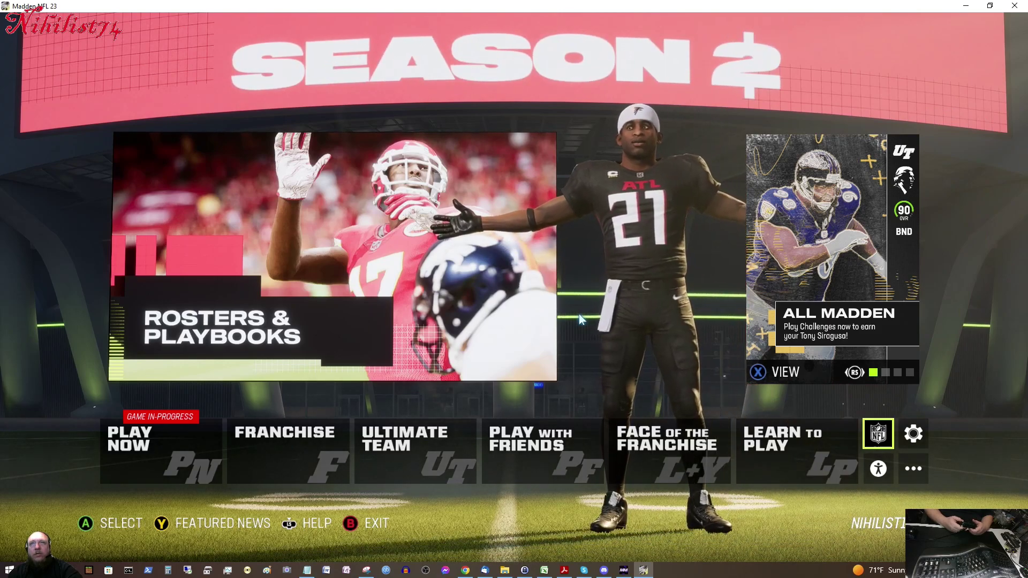
{"action": "key", "text": "Return"}
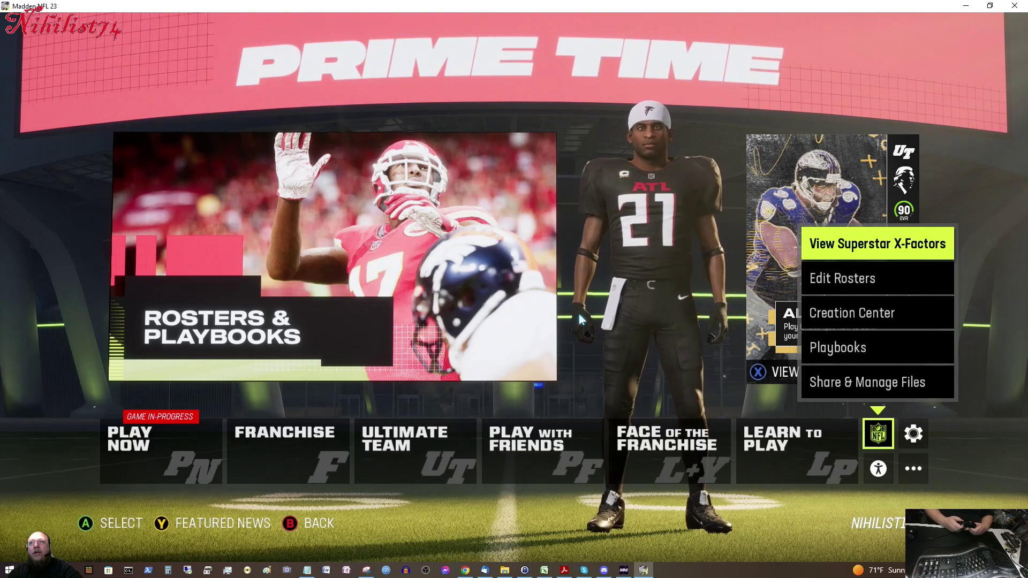
{"action": "key", "text": "Return"}
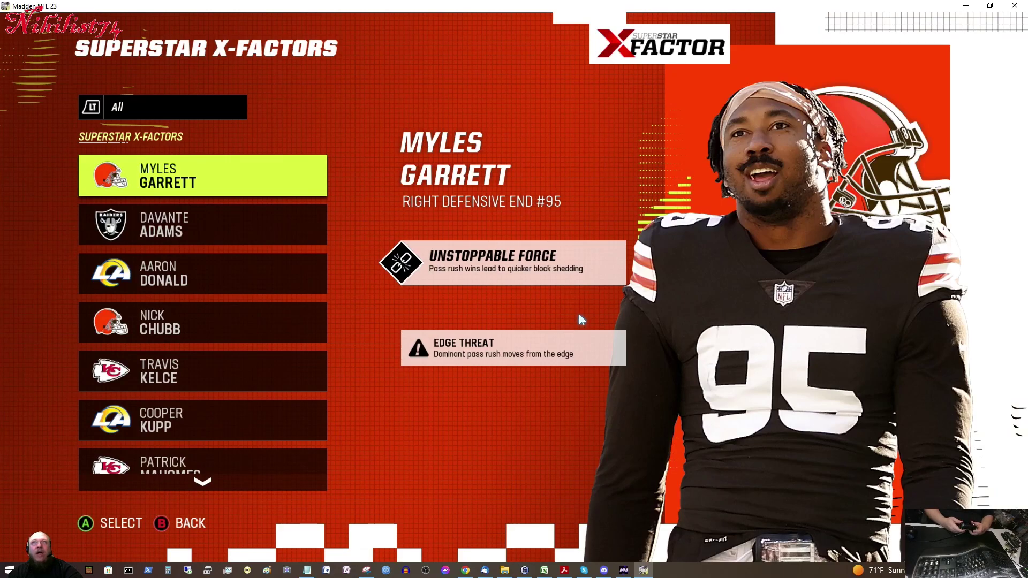
Filter the Superstar X-Factors list to the 49ers.
{"action": "key", "text": "q"}
{"action": "key", "text": "Down"}
{"action": "key", "text": "Down"}
{"action": "key", "text": "Down"}
{"action": "key", "text": "Down"}
{"action": "key", "text": "Down"}
{"action": "key", "text": "Down"}
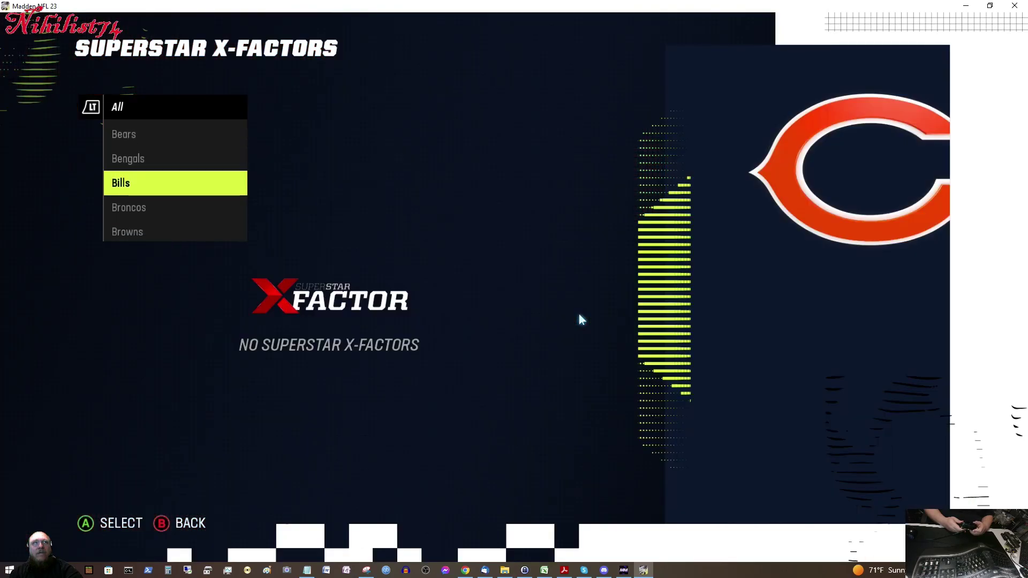
{"action": "key", "text": "Down"}
{"action": "key", "text": "Down"}
{"action": "key", "text": "Down"}
{"action": "key", "text": "Down"}
{"action": "key", "text": "Down"}
{"action": "key", "text": "Down"}
{"action": "key", "text": "Down"}
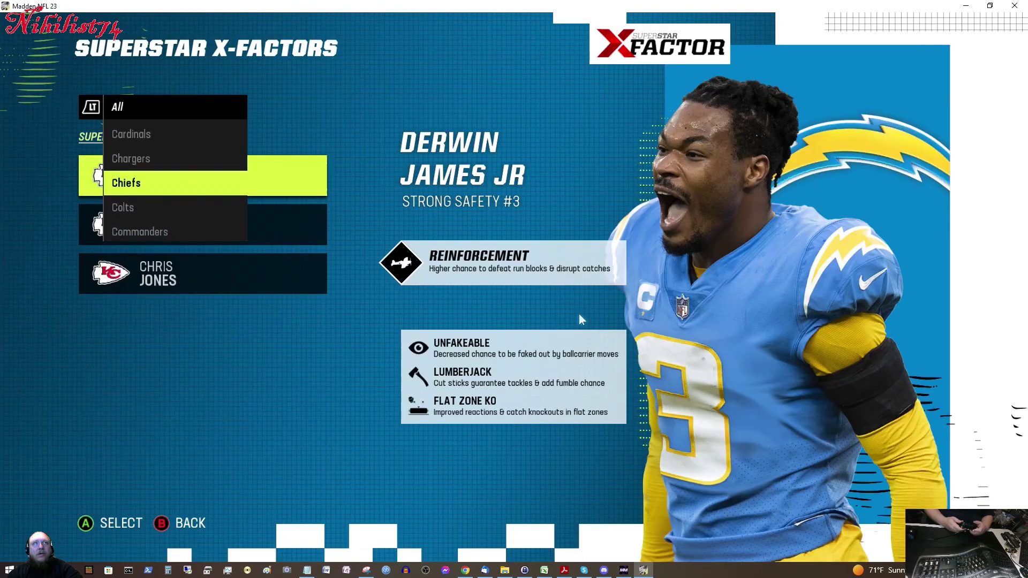
{"action": "key", "text": "Down"}
{"action": "key", "text": "Down"}
{"action": "key", "text": "Down"}
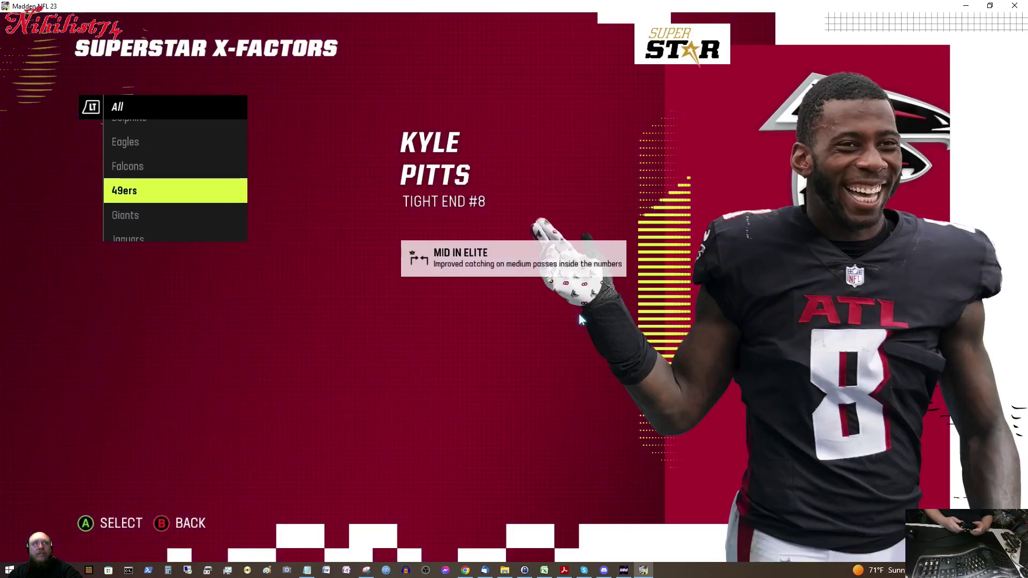
{"action": "key", "text": "Return"}
Look through the 49ers' Superstar X-Factors to check for Jimmy Garoppolo, and return to the main menu.
{"action": "key", "text": "Down"}
{"action": "key", "text": "Down"}
{"action": "key", "text": "Down"}
{"action": "key", "text": "Down"}
{"action": "key", "text": "Down"}
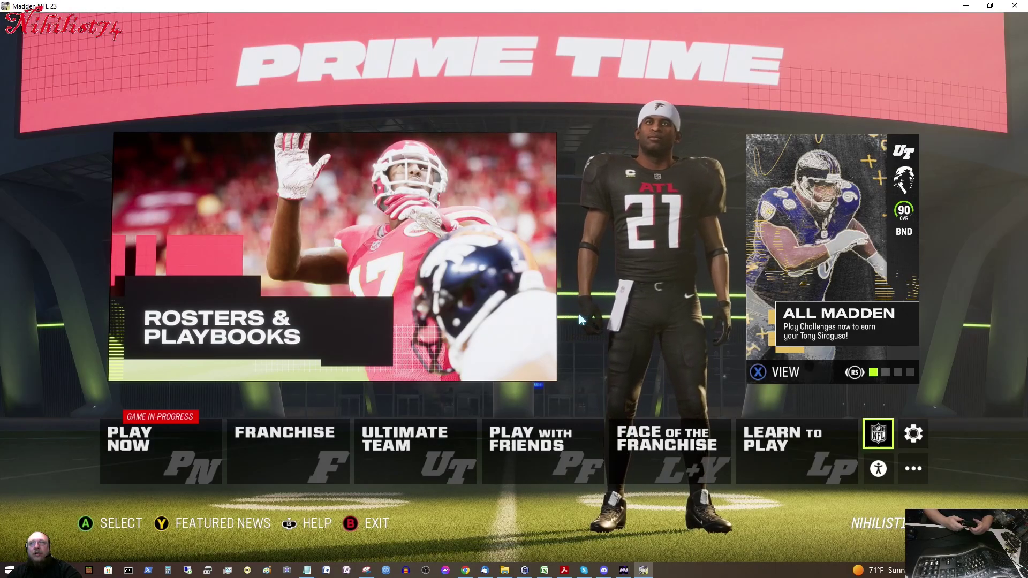
Open Play Now and delete the saved in-progress game so a new matchup can be chosen.
{"action": "key", "text": "Left"}
{"action": "key", "text": "Left"}
{"action": "key", "text": "Left"}
{"action": "key", "text": "Left"}
{"action": "key", "text": "Left"}
{"action": "key", "text": "Left"}
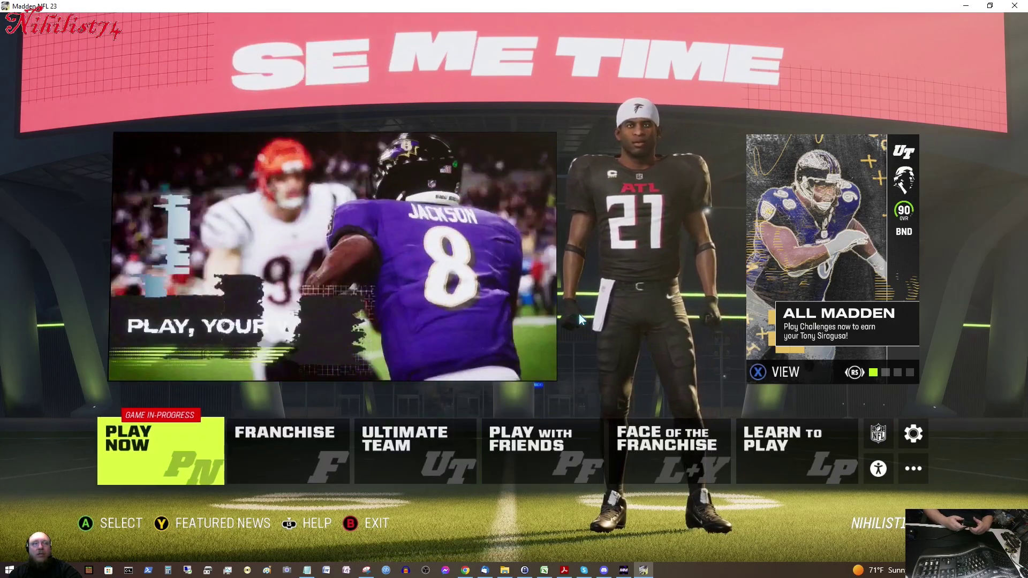
{"action": "key", "text": "Return"}
{"action": "key", "text": "Return"}
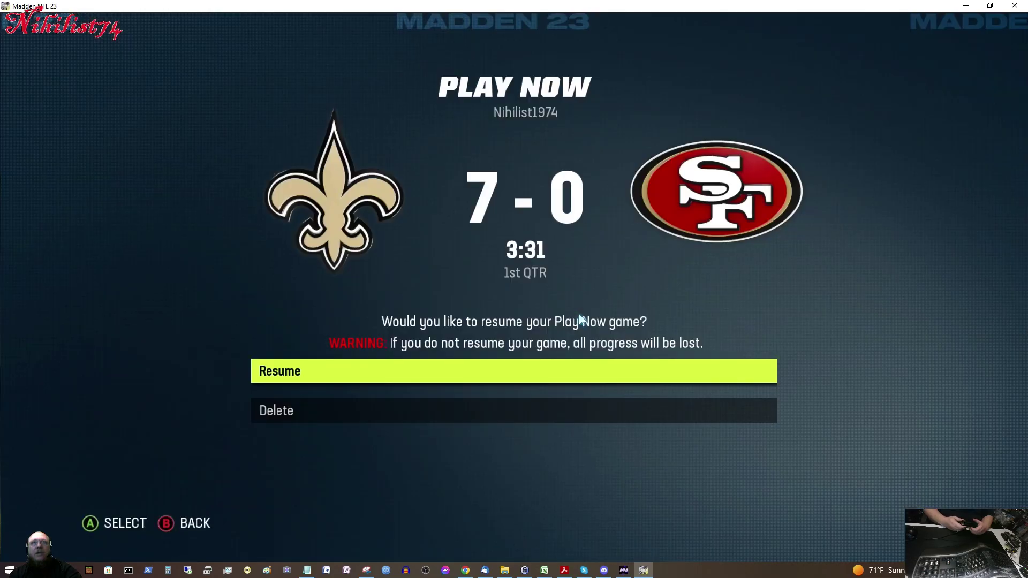
{"action": "key", "text": "Down"}
{"action": "key", "text": "Escape"}
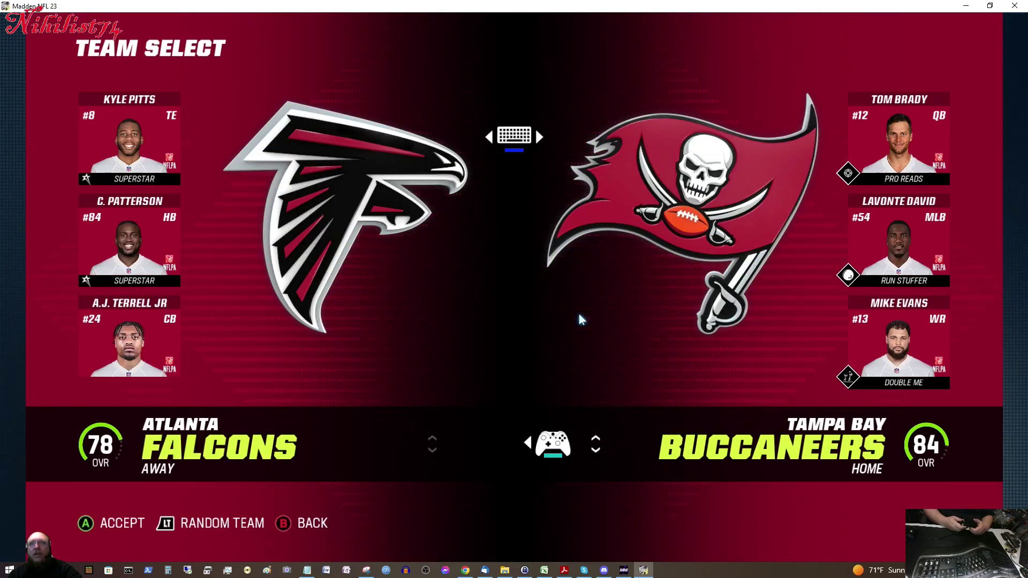
Choose the San Francisco 49ers as the home team against the Atlanta Falcons.
{"action": "key", "text": "Down"}
{"action": "key", "text": "Down"}
{"action": "key", "text": "Down"}
{"action": "key", "text": "Down"}
{"action": "key", "text": "Down"}
{"action": "key", "text": "Down"}
{"action": "key", "text": "Down"}
{"action": "key", "text": "Down"}
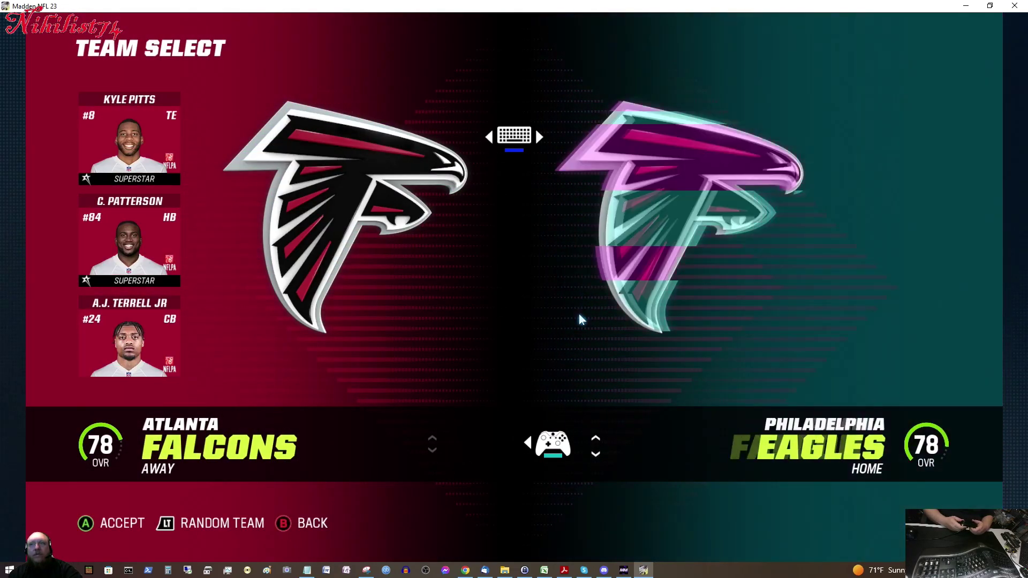
{"action": "key", "text": "Return"}
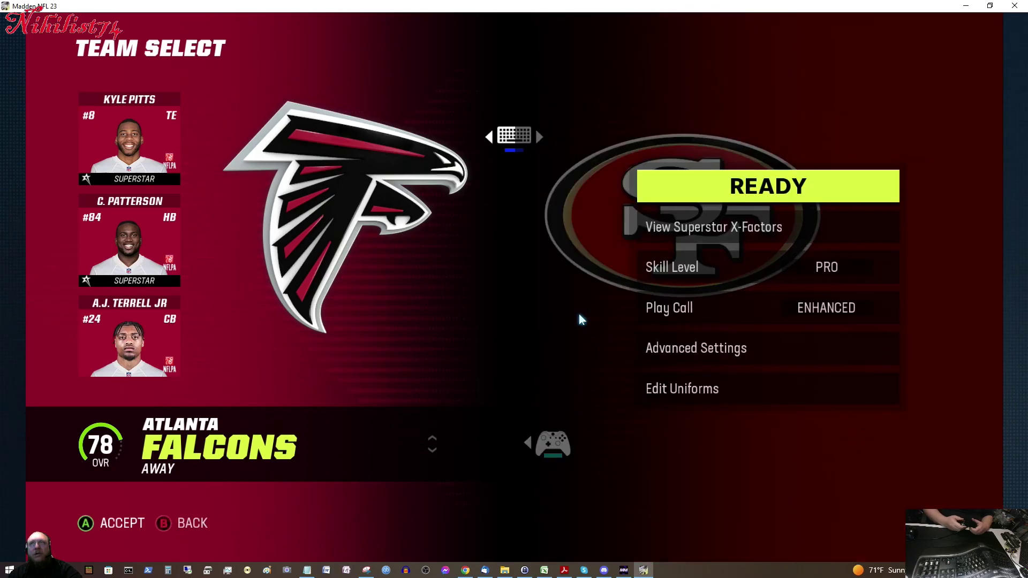
Start the game with the Simulation style and a 5-minute quarter length, and choose a kickoff play.
{"action": "key", "text": "Return"}
{"action": "key", "text": "Left"}
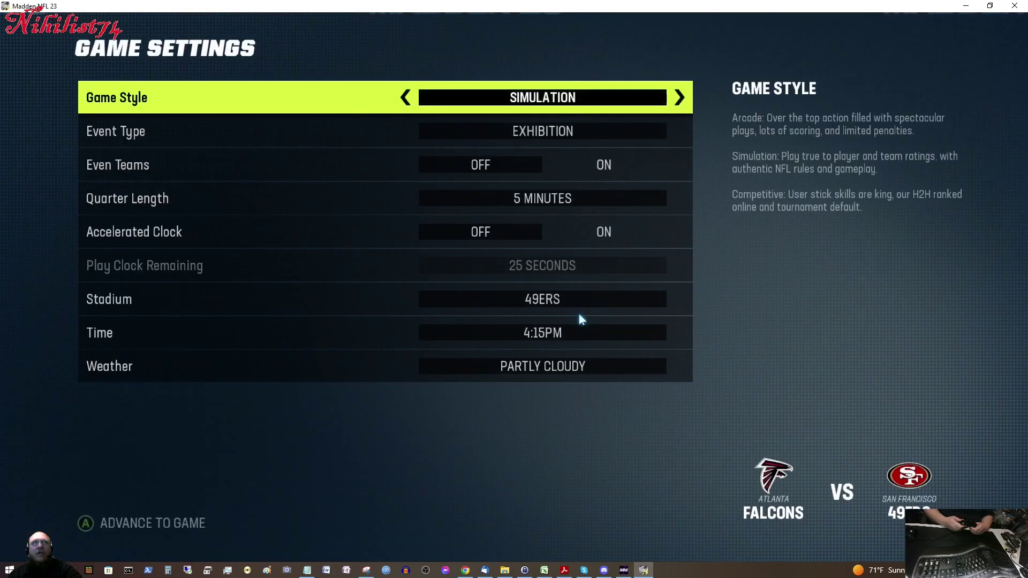
{"action": "key", "text": "Return"}
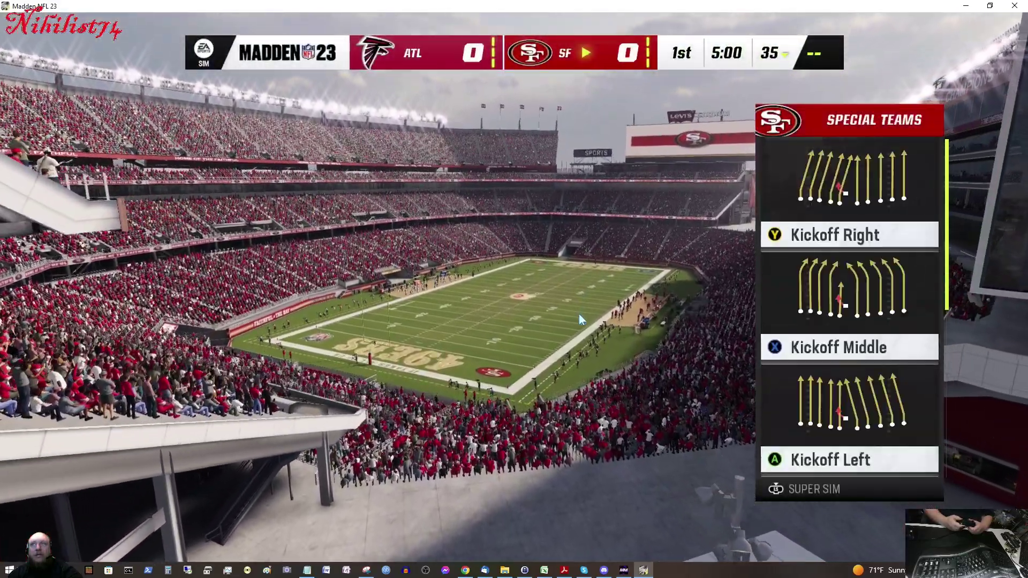
{"action": "key", "text": "Return"}
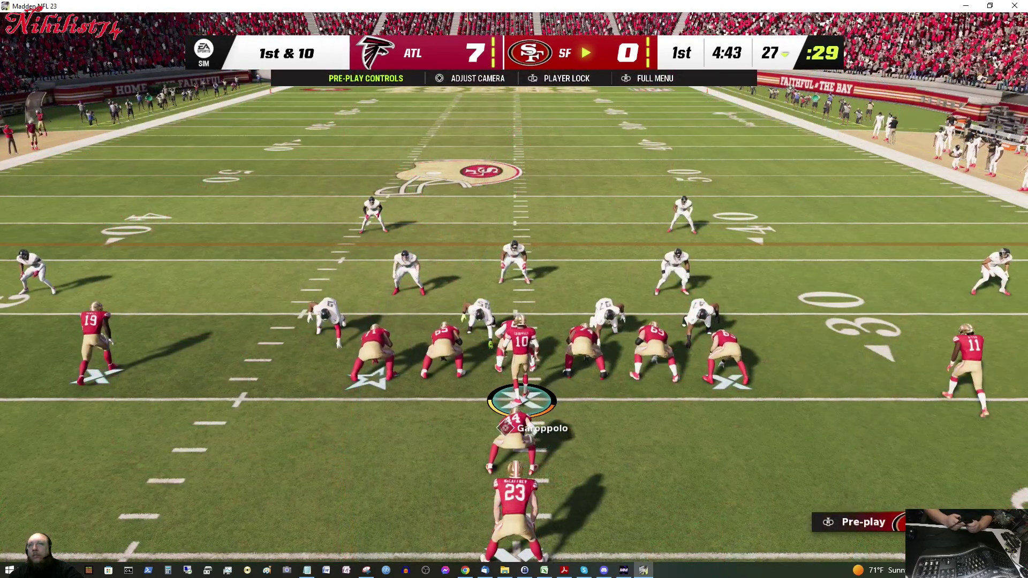
Give receivers B. Aiyuk and D. Samuel crossing hot routes for the 1st & 10 play.
{"action": "key", "text": "y"}
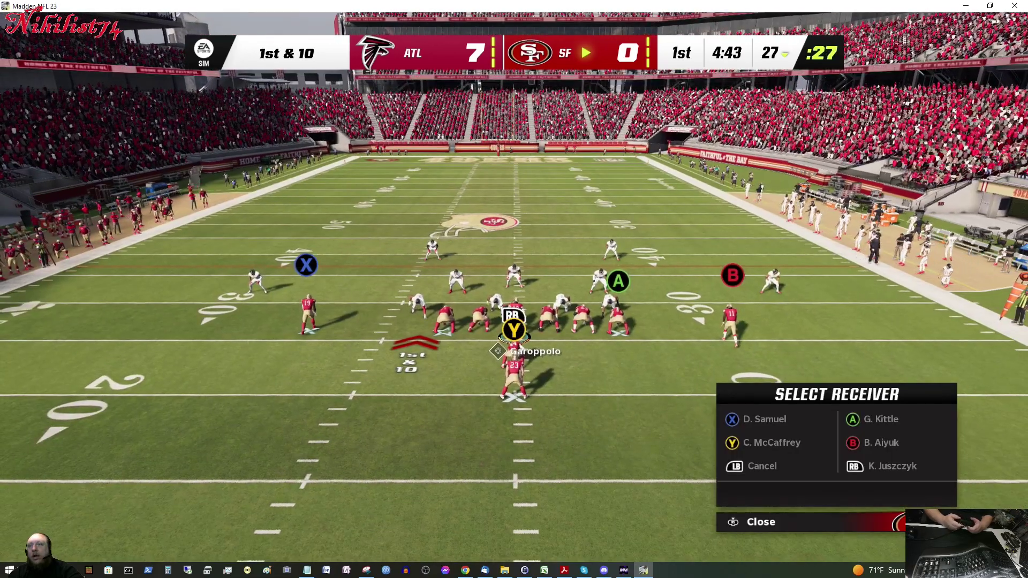
{"action": "key", "text": "b"}
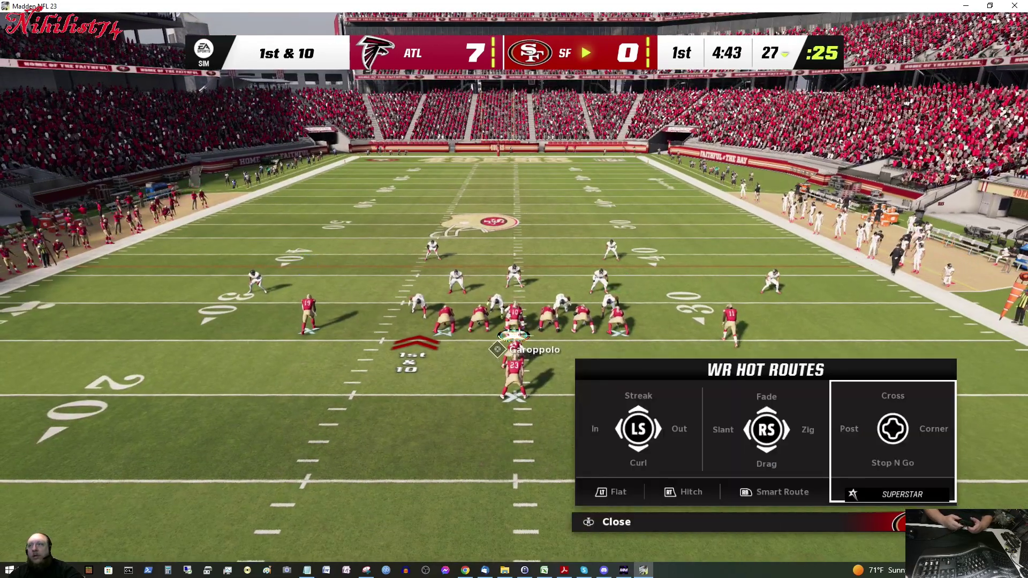
{"action": "key", "text": "Escape"}
{"action": "key", "text": "q"}
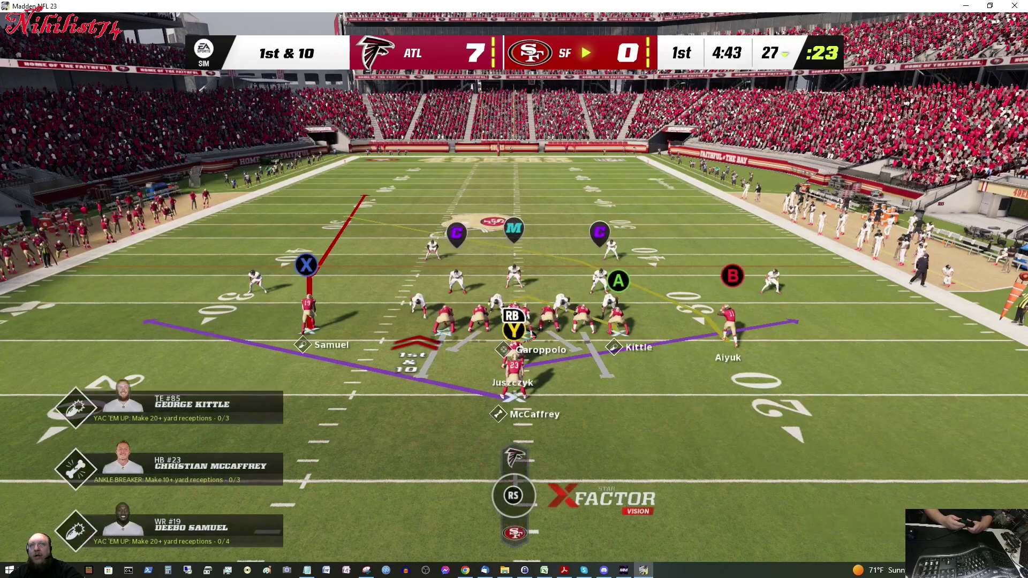
{"action": "key", "text": "r"}
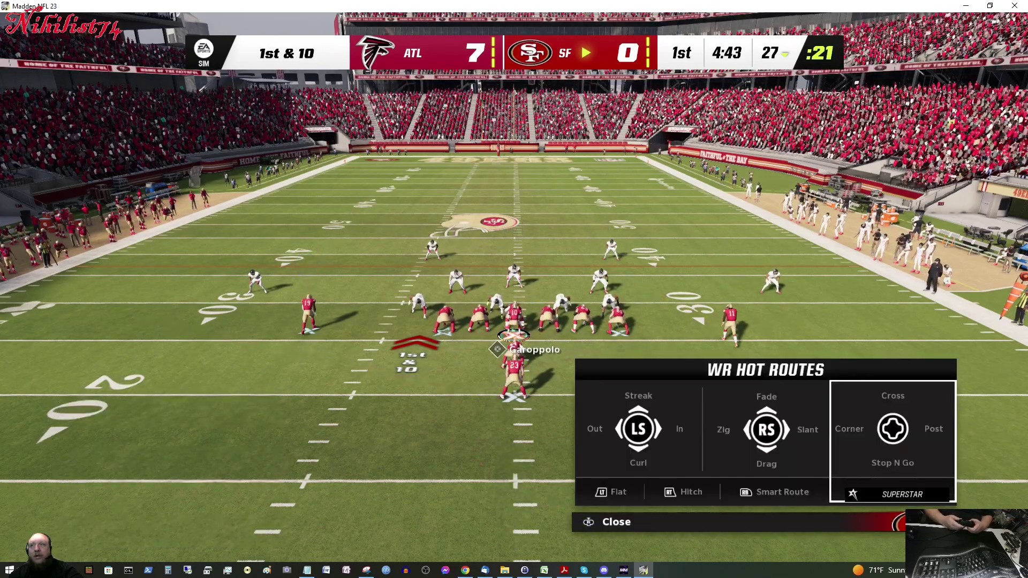
{"action": "key", "text": "Escape"}
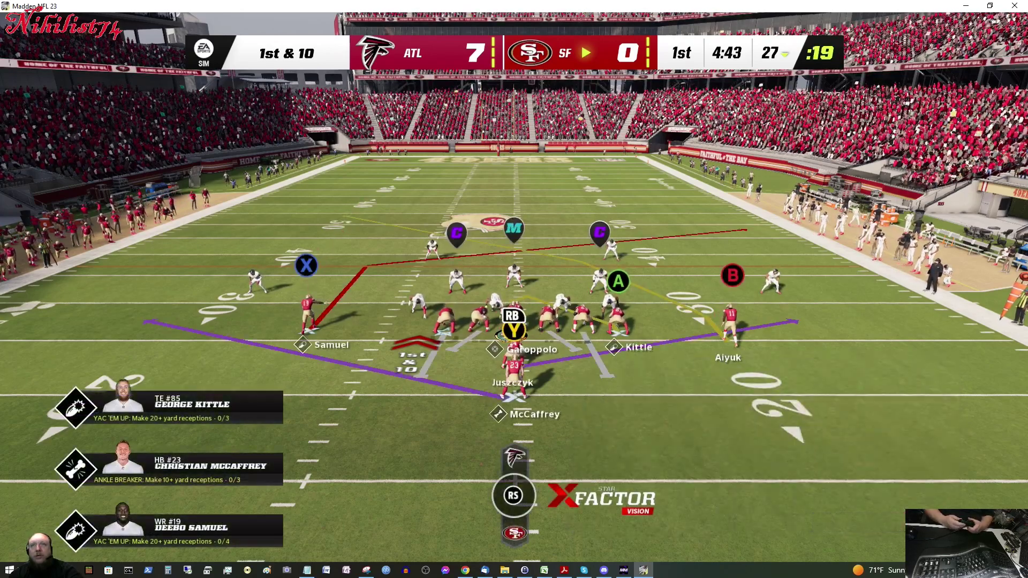
Check C. McCaffrey's RB hot routes and assign tight end G. Kittle a new hot route.
{"action": "key", "text": "q"}
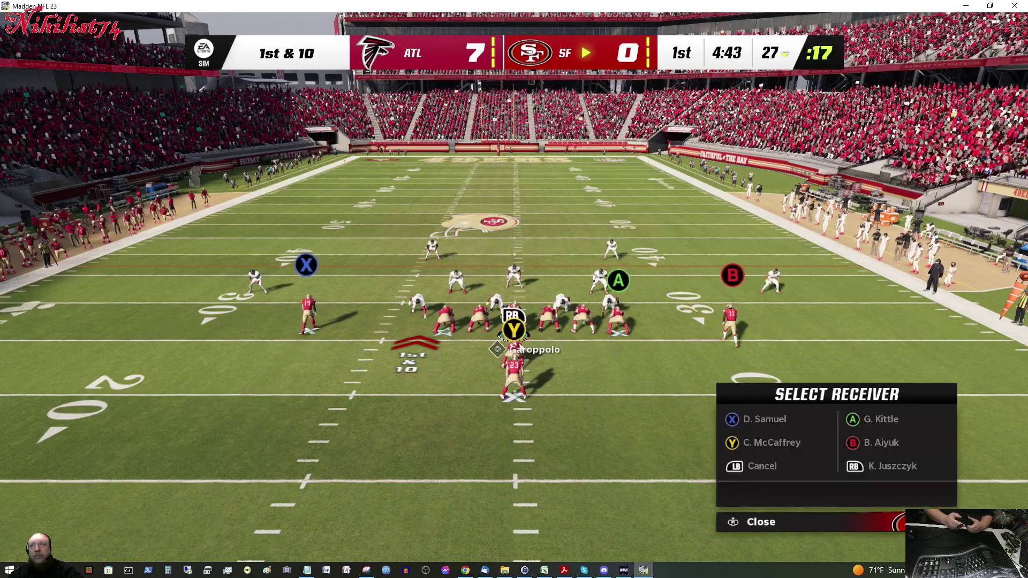
{"action": "key", "text": "y"}
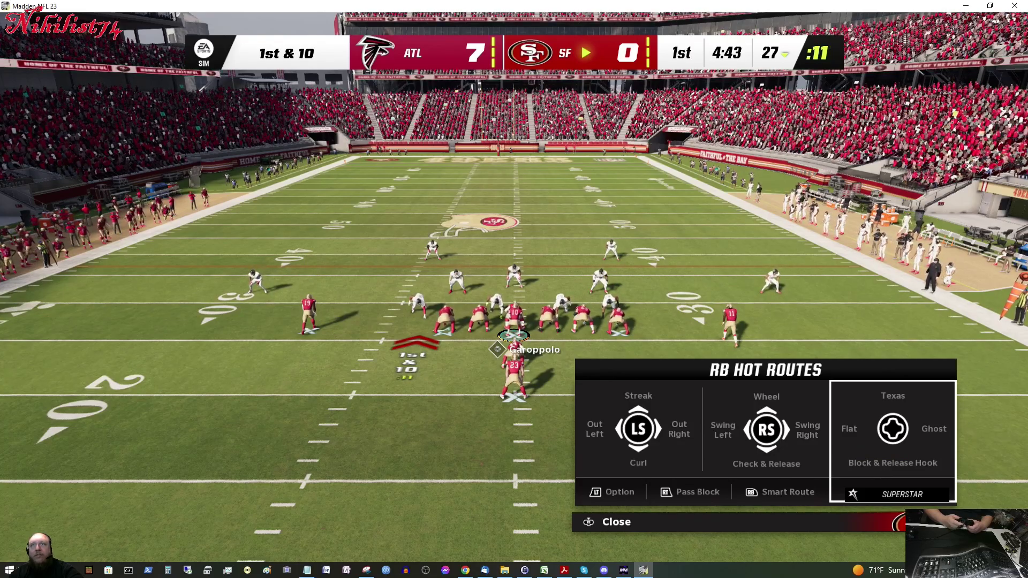
{"action": "key", "text": "Escape"}
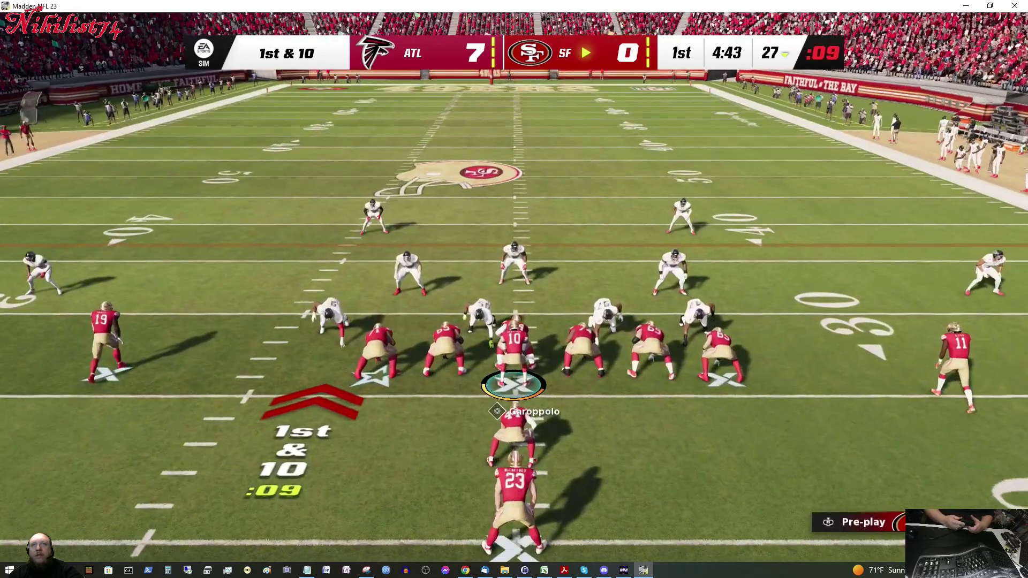
{"action": "key", "text": "q"}
{"action": "key", "text": "a"}
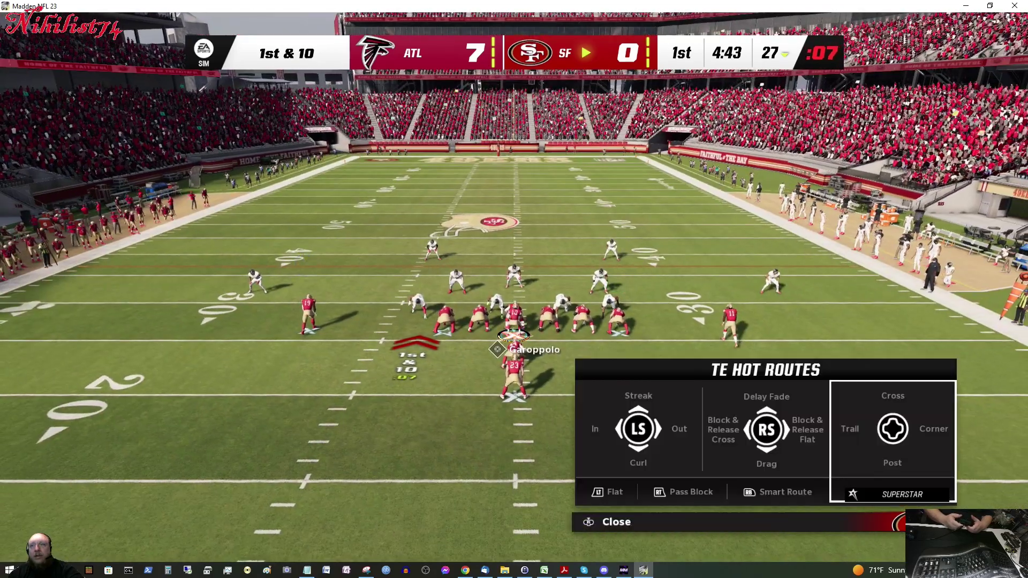
{"action": "key", "text": "Escape"}
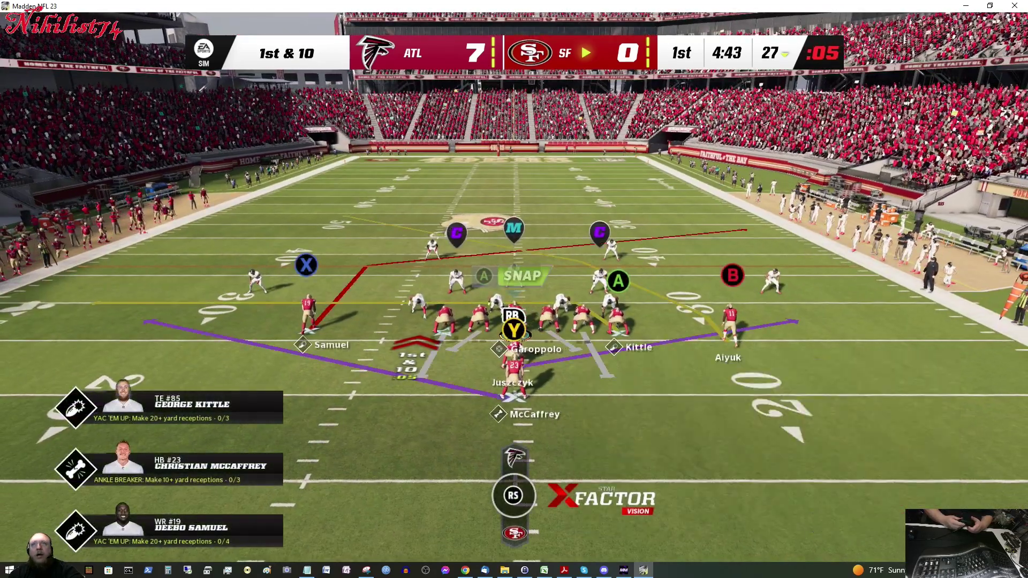
Run the Stutter Go's pass play and call PA Spider Mesh from I Form Close for 2nd & 10.
{"action": "key", "text": "a"}
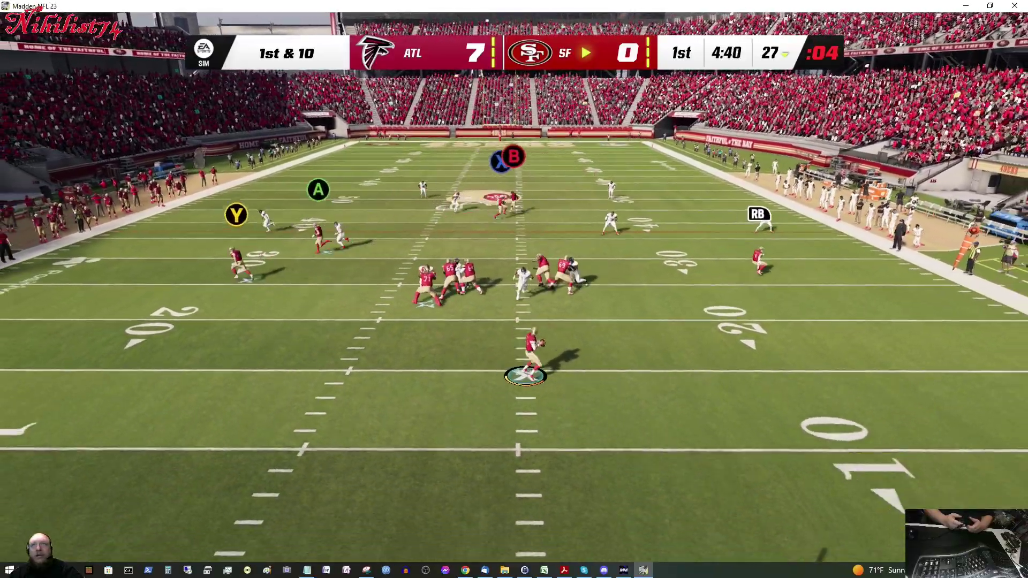
{"action": "key", "text": "x"}
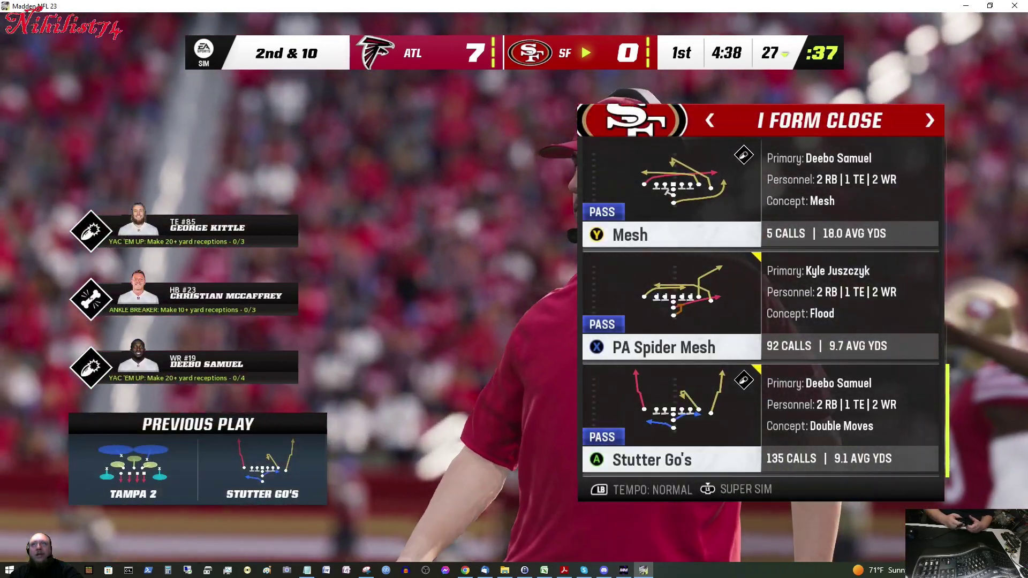
{"action": "key", "text": "space"}
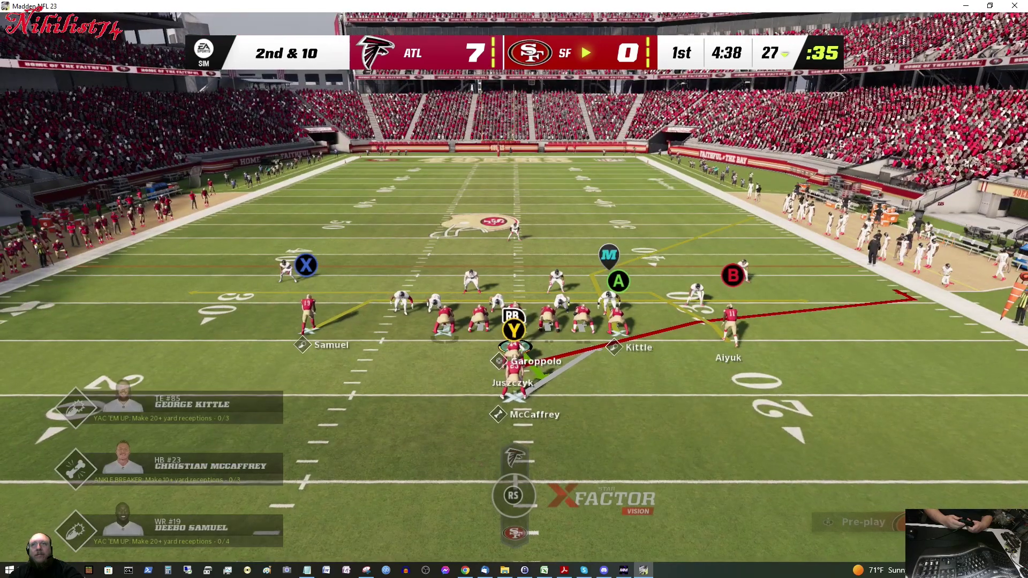
Assign crossing hot routes to D. Samuel and B. Aiyuk in the PA Spider Mesh play.
{"action": "key", "text": "y"}
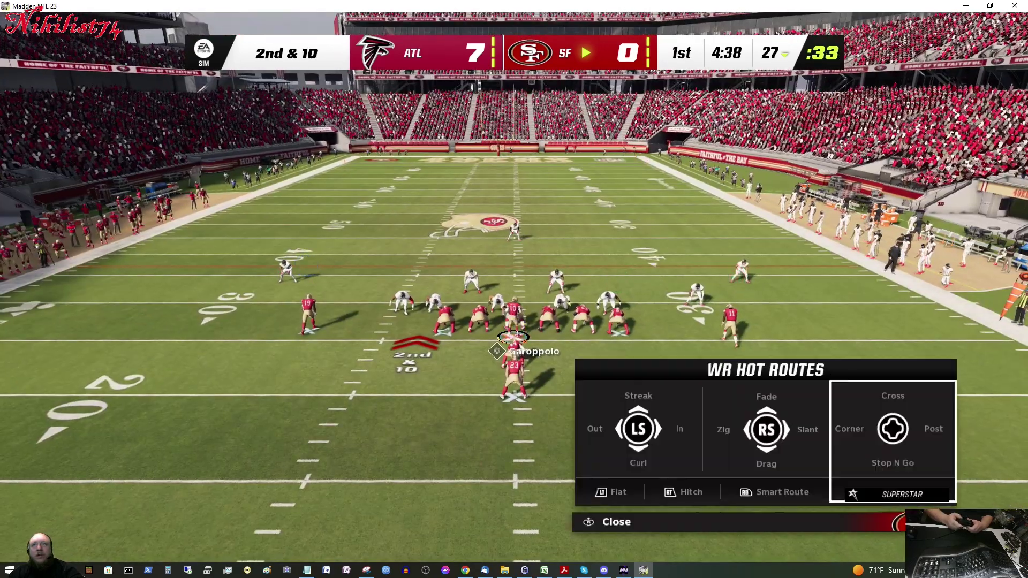
{"action": "key", "text": "Escape"}
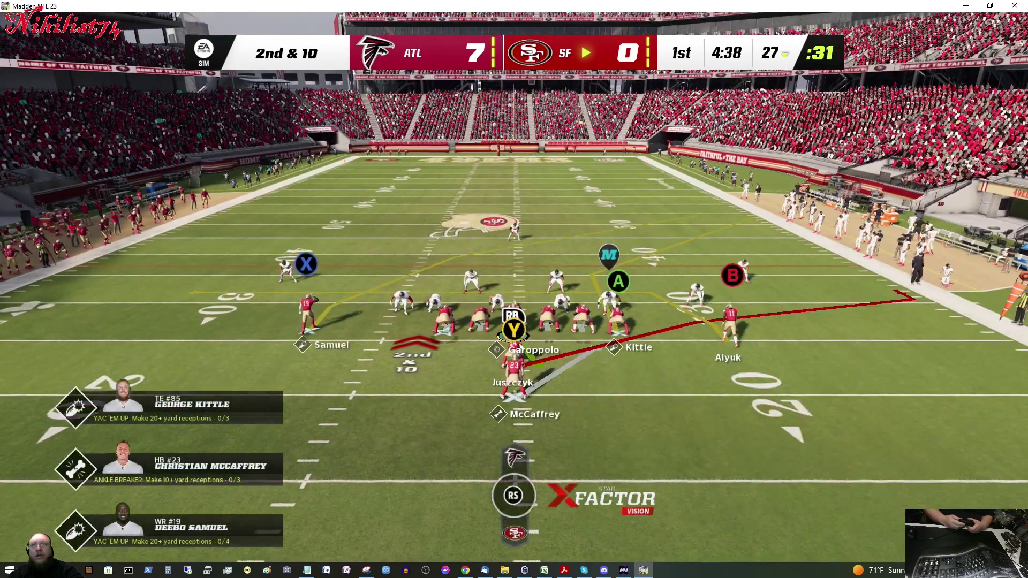
{"action": "key", "text": "y"}
{"action": "key", "text": "x"}
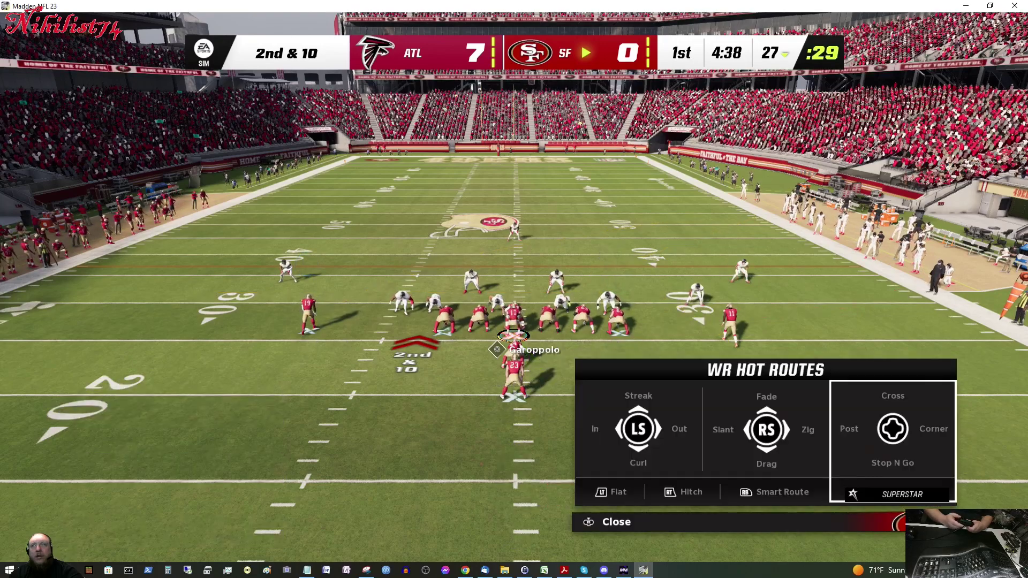
{"action": "key", "text": "Escape"}
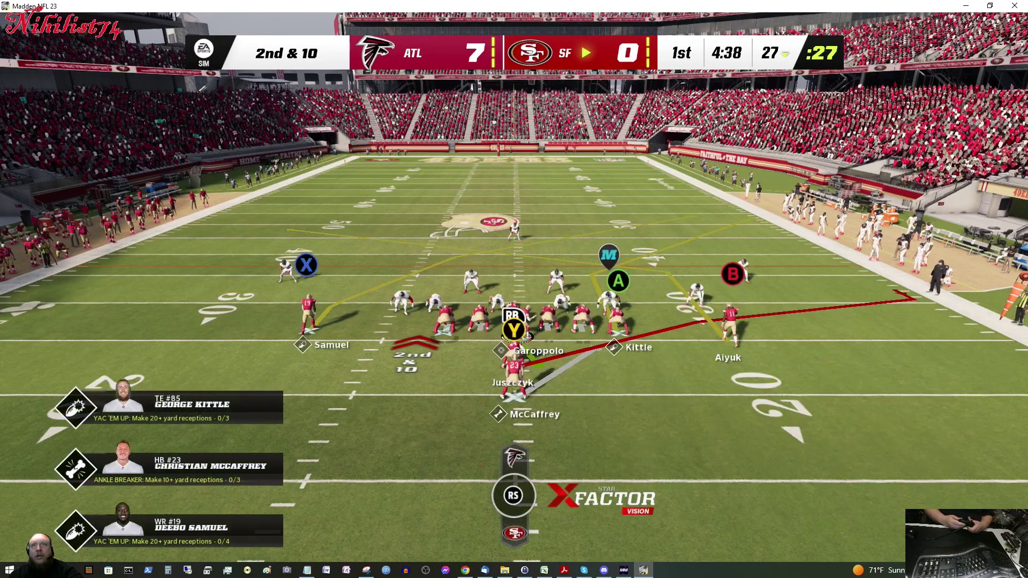
Change running back C. McCaffrey's assignment to a hot route toward the left sideline.
{"action": "key", "text": "y"}
{"action": "key", "text": "e"}
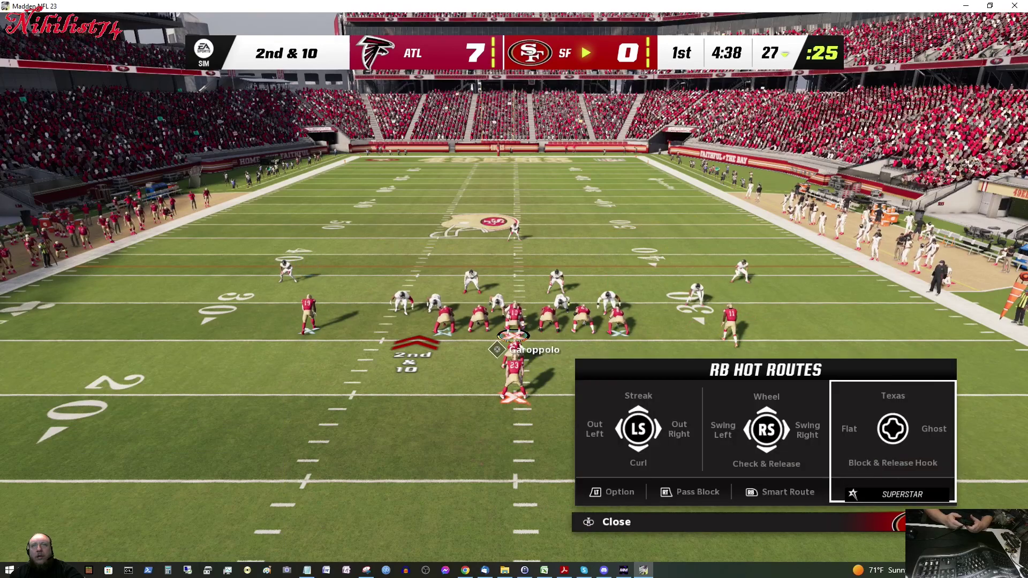
{"action": "key", "text": "Left"}
{"action": "key", "text": "y"}
{"action": "key", "text": "e"}
{"action": "key", "text": "Left"}
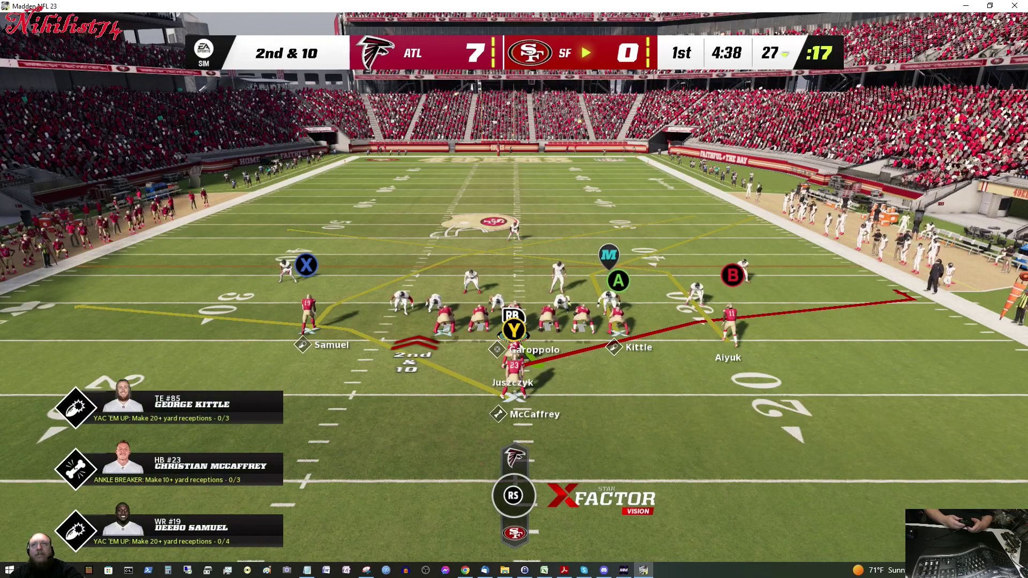
Open tight end G. Kittle's hot routes and run the PA Spider Mesh play.
{"action": "key", "text": "y"}
{"action": "key", "text": "s"}
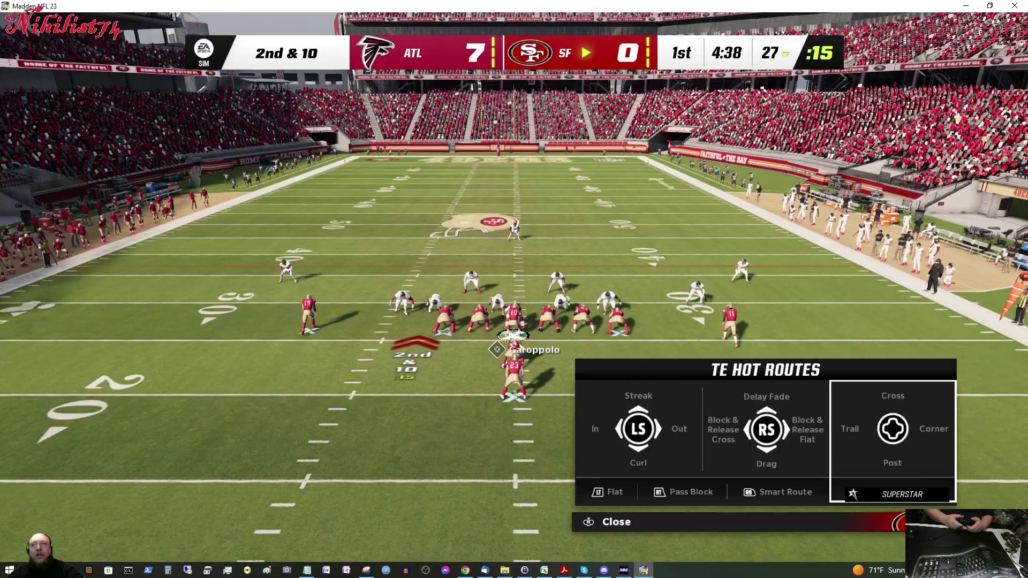
{"action": "key", "text": "space"}
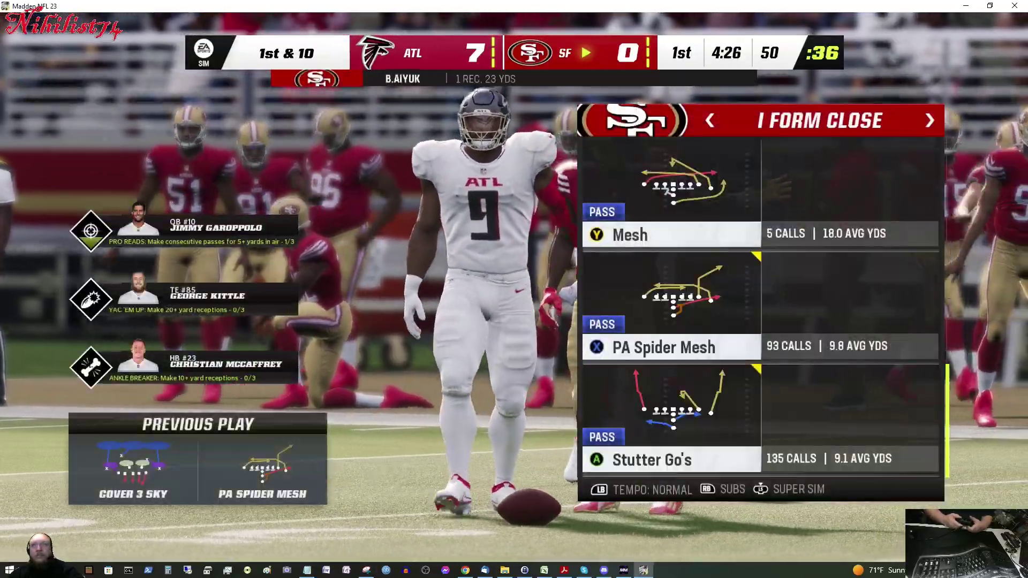
Run Stutter Go's on 1st & 10 and call Mesh from I Form Close for 2nd & 4.
{"action": "key", "text": "Down"}
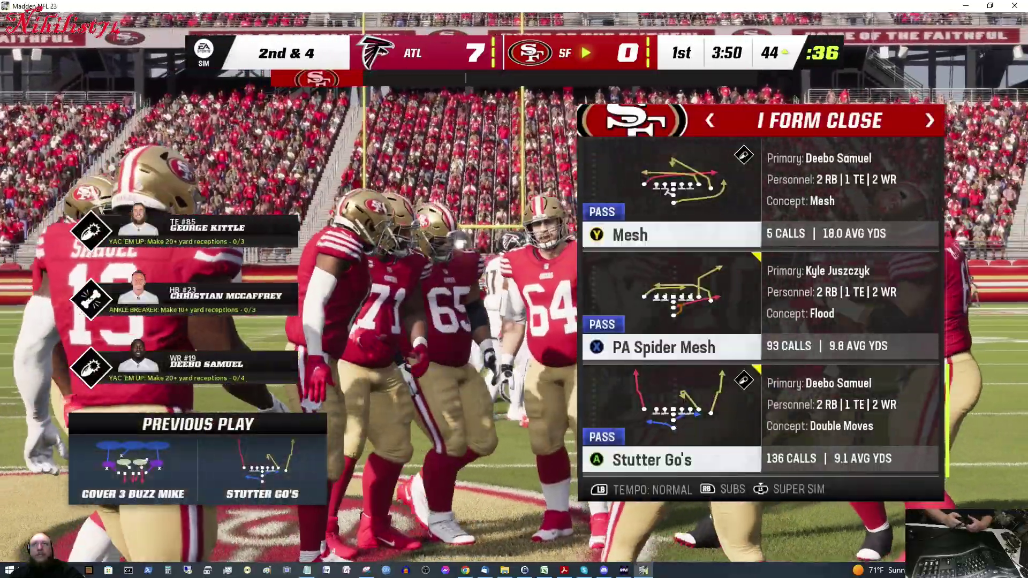
{"action": "key", "text": "x"}
{"action": "key", "text": "y"}
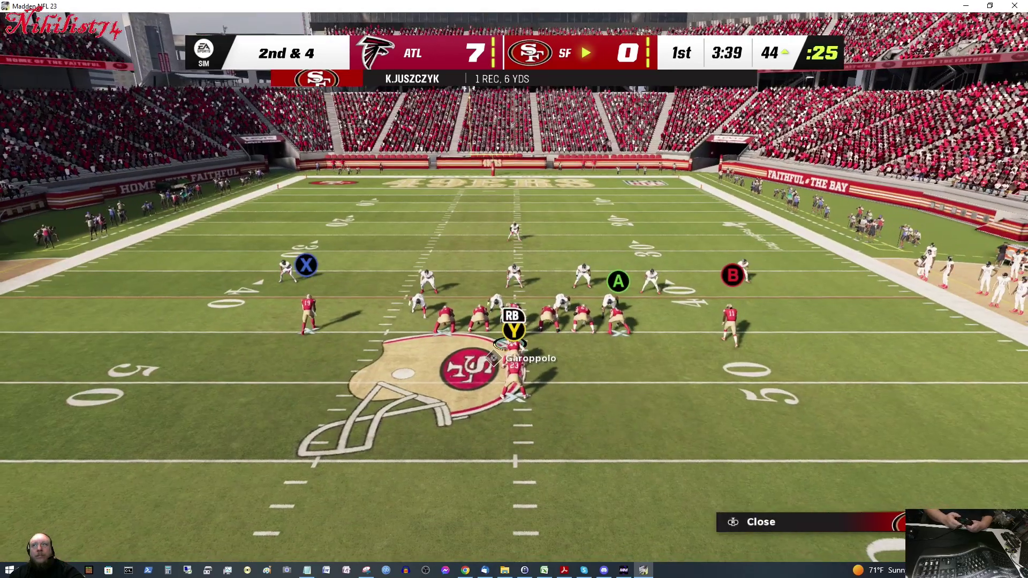
Open the hot-route receiver selection for the Mesh play and examine the receivers' routes and X-Factor abilities before the snap.
{"action": "key", "text": "x"}
{"action": "key", "text": "y"}
{"action": "key", "text": "x"}
{"action": "key", "text": "x"}
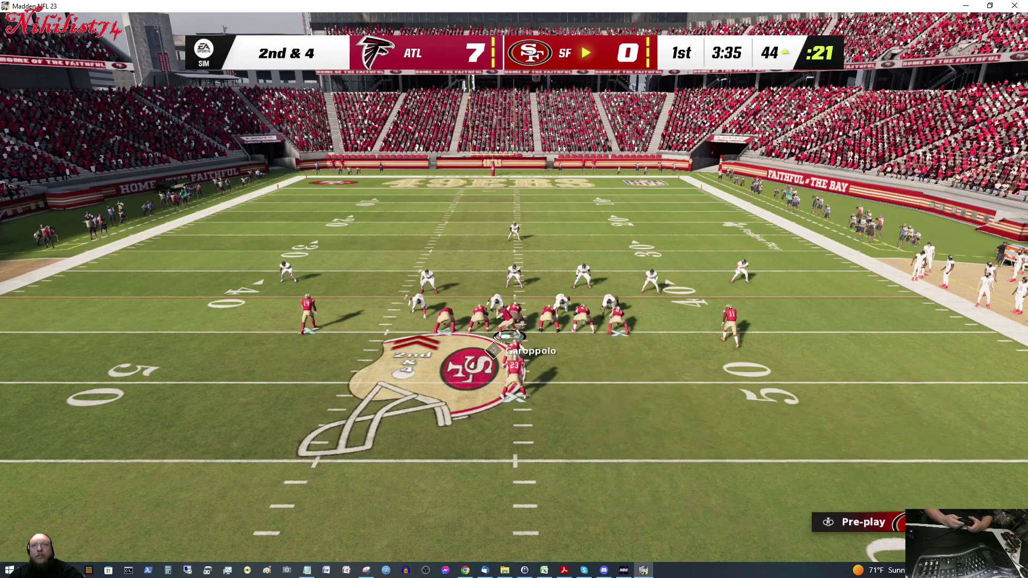
{"action": "key", "text": "y"}
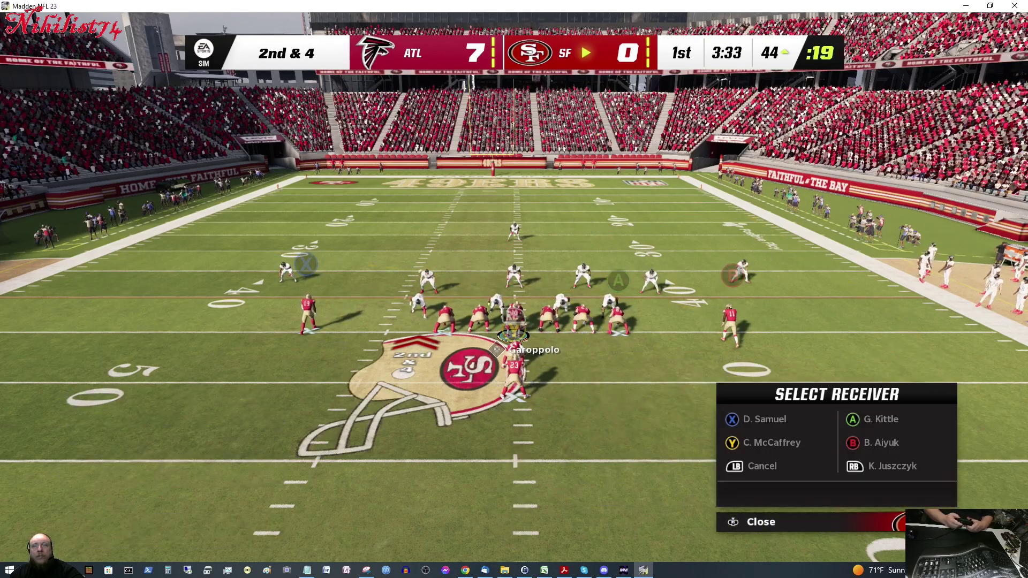
{"action": "key", "text": "y"}
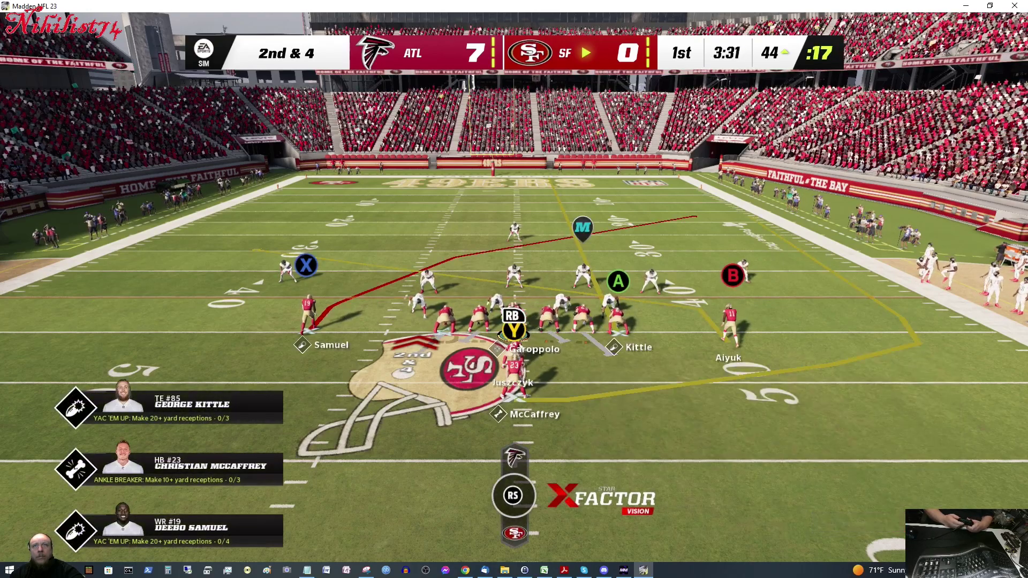
Close the pre-play view and run the Mesh play on 2nd & 4.
{"action": "key", "text": "e"}
{"action": "key", "text": "Down"}
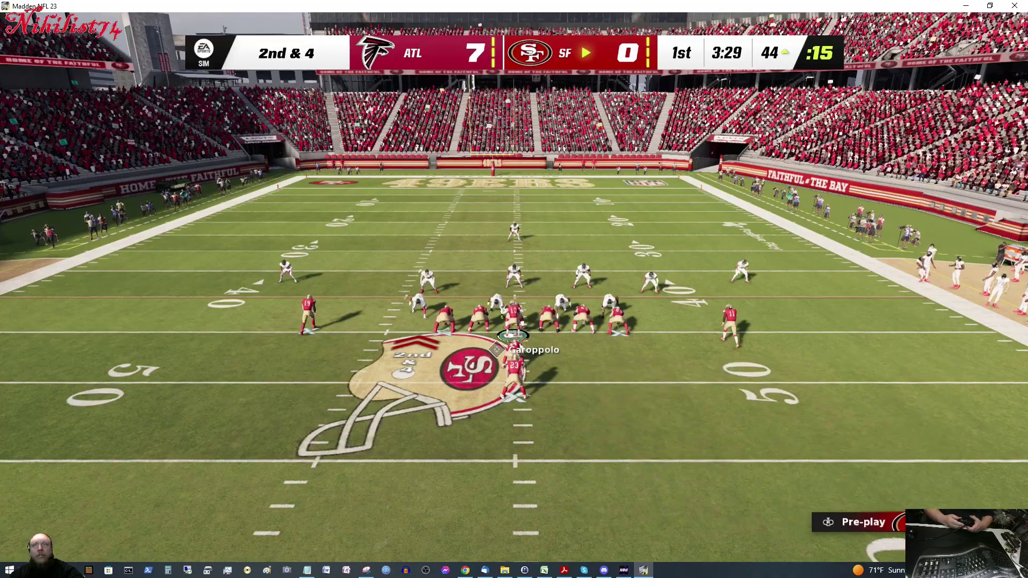
{"action": "key", "text": "space"}
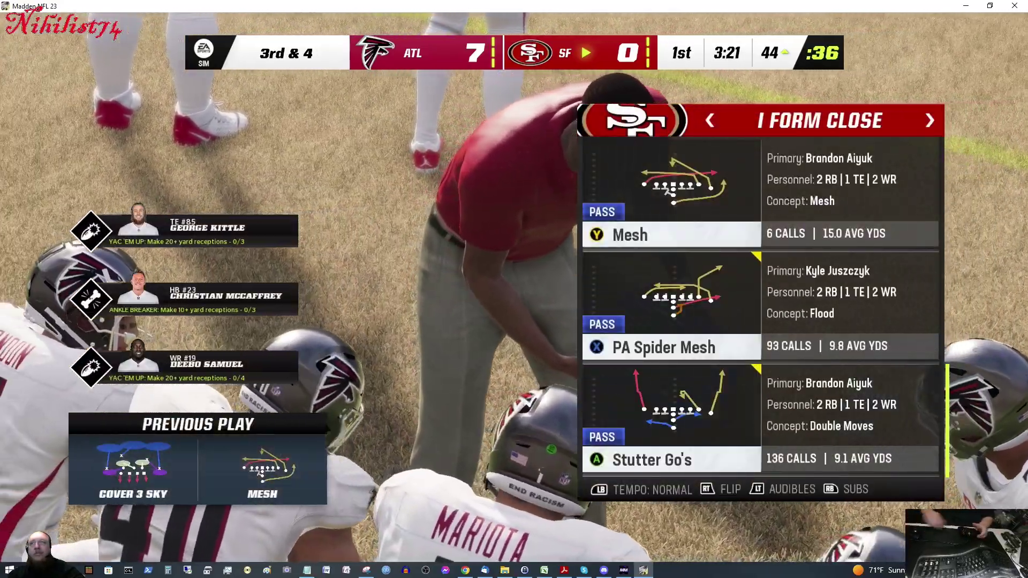
Pause the exhibition game before 3rd & 4 and open its Quit / Restart options.
{"action": "key", "text": "Escape"}
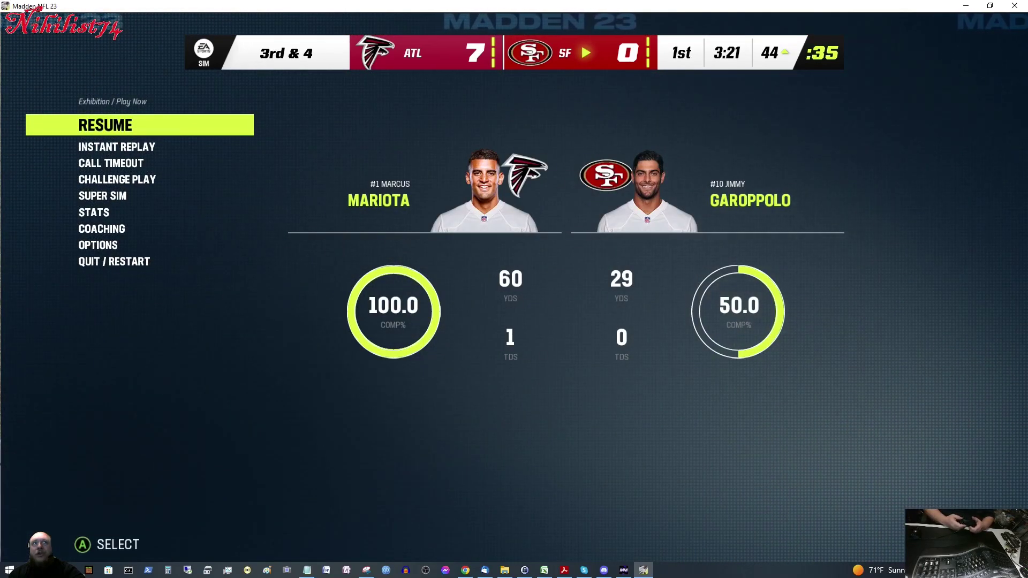
{"action": "key", "text": "Down"}
{"action": "key", "text": "Down"}
{"action": "key", "text": "Down"}
{"action": "key", "text": "Down"}
{"action": "key", "text": "Down"}
{"action": "key", "text": "Down"}
{"action": "key", "text": "Down"}
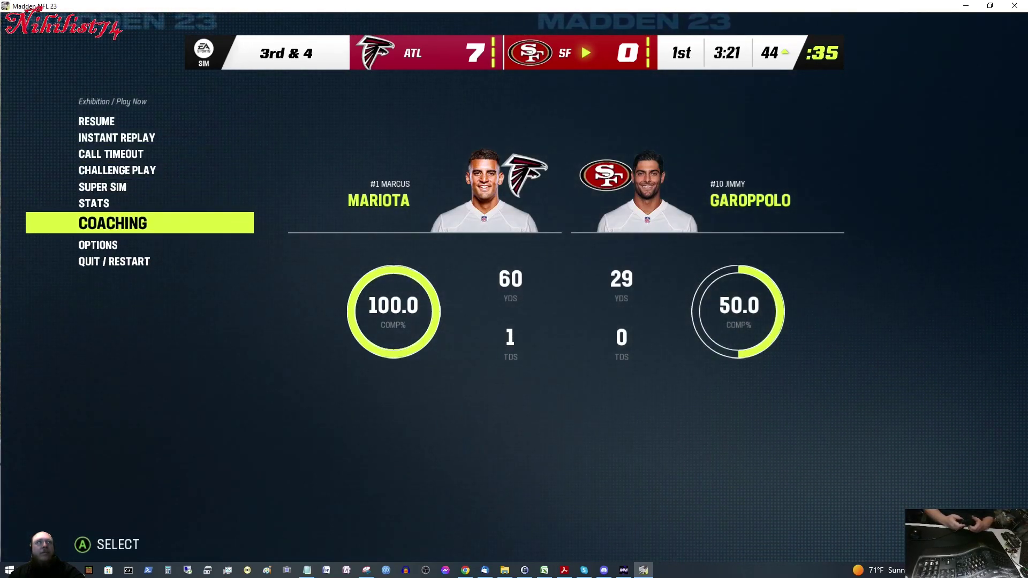
{"action": "key", "text": "Down"}
{"action": "key", "text": "Return"}
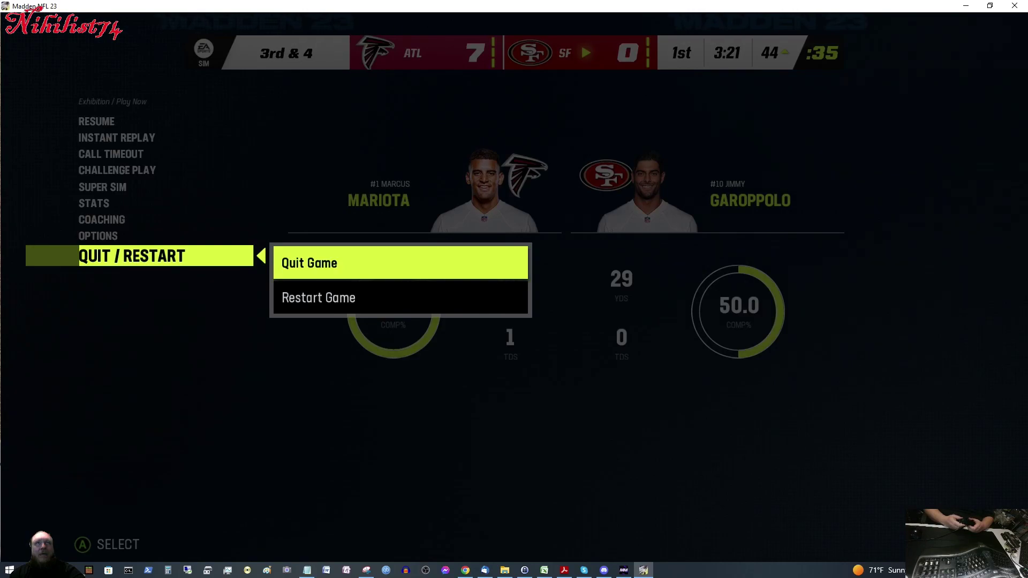
Quit the game with Exit To Desktop and close the Origin window.
{"action": "key", "text": "Return"}
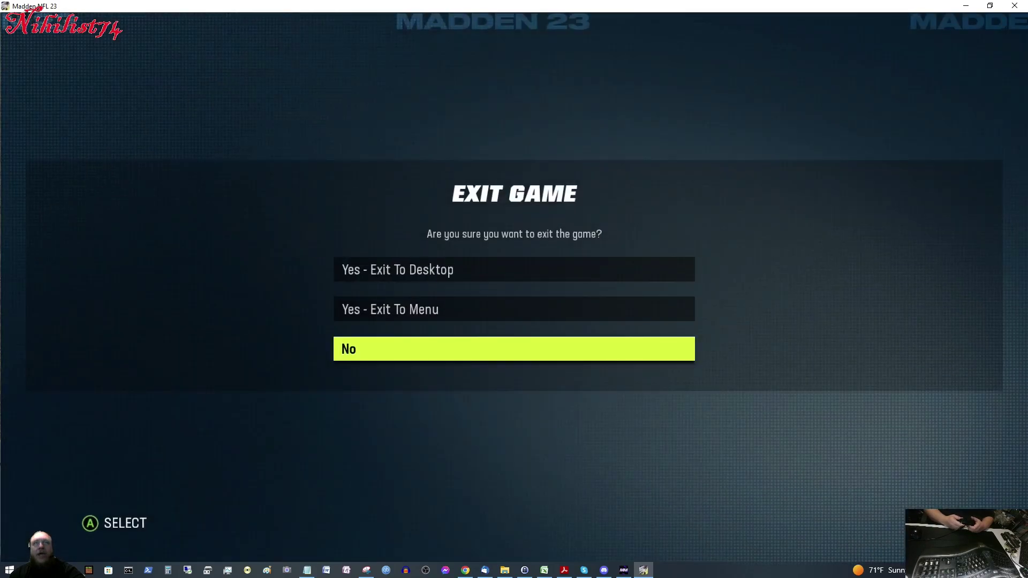
{"action": "key", "text": "Up"}
{"action": "key", "text": "Up"}
{"action": "key", "text": "Return"}
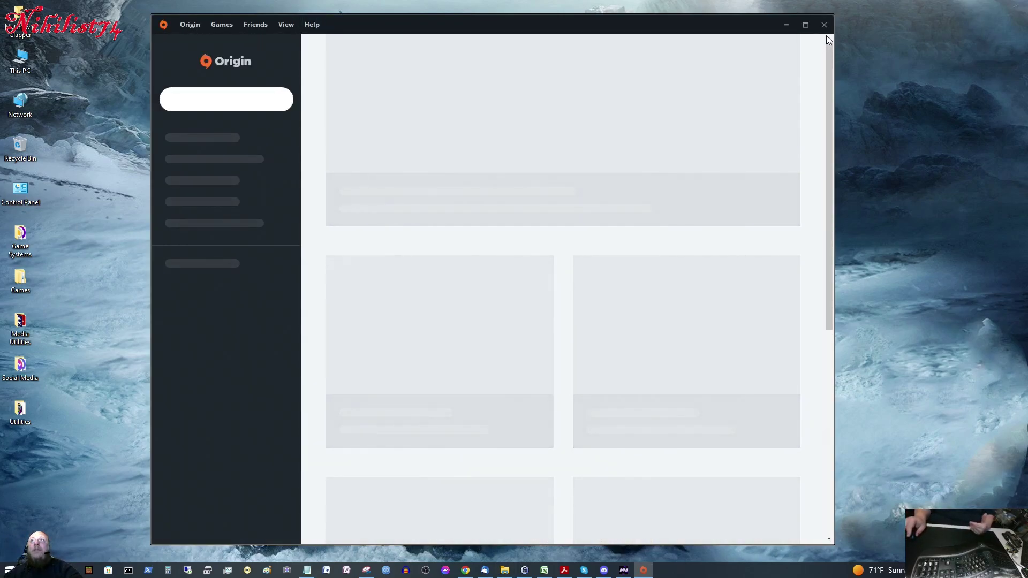
{"action": "left_click", "coordinate": [823, 25]}
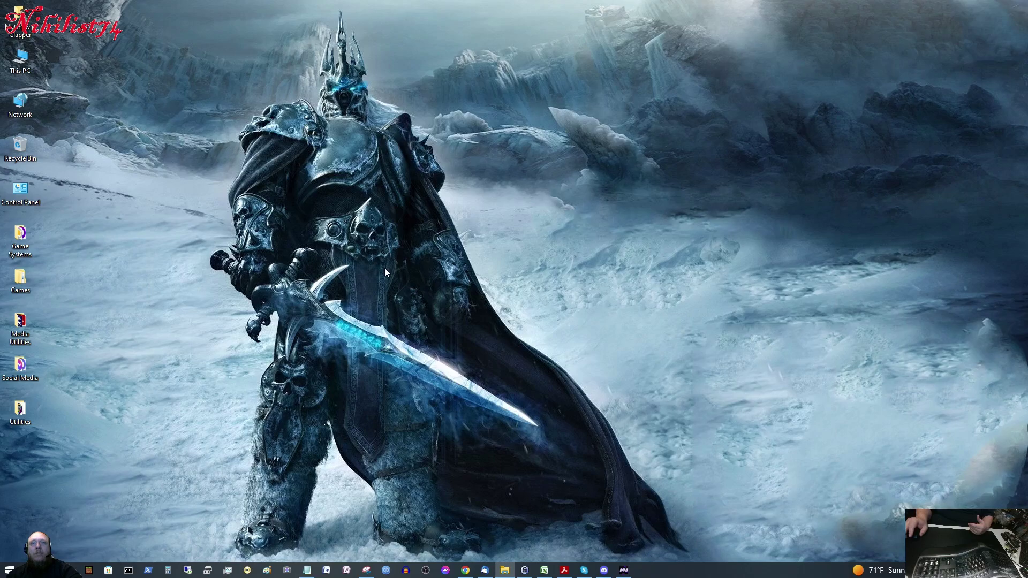